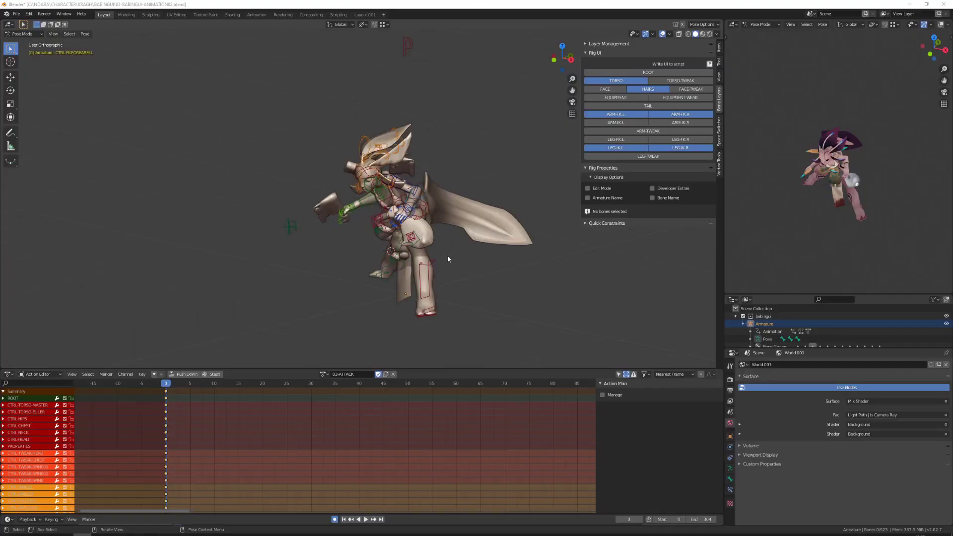
- Rotate and slightly shift the torso master control from the side view
key("KP_3")
key("r")
left_click(405, 212)
key("g")
left_click(392, 217)
middle_click_drag(376, 216, 444, 233)
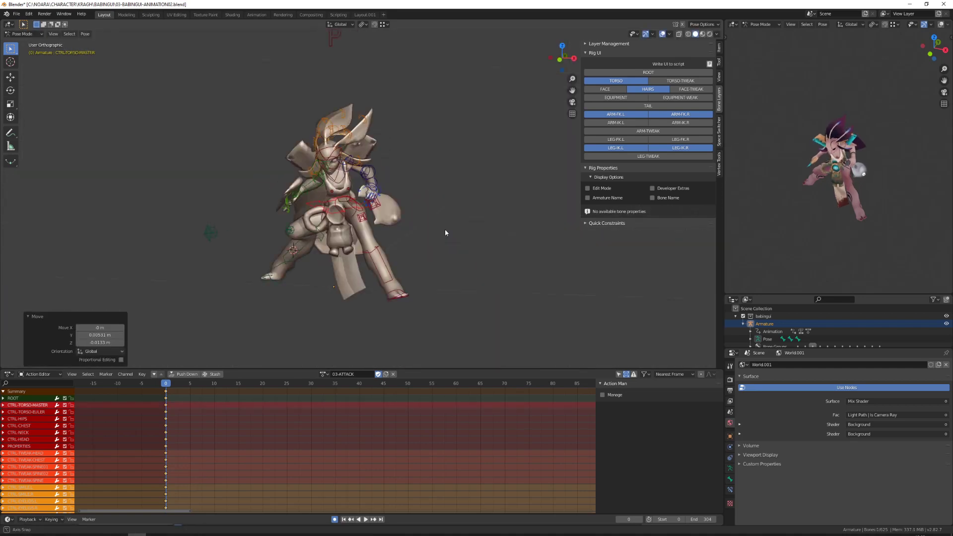
- Adjust the wide stance by moving the selected control and rotating the left ankle IK control about 21.8°
middle_click_drag(370, 239, 380, 203)
key("g")
left_click(397, 223)
middle_click_drag(422, 233, 466, 270)
key("r")
left_click(369, 248)
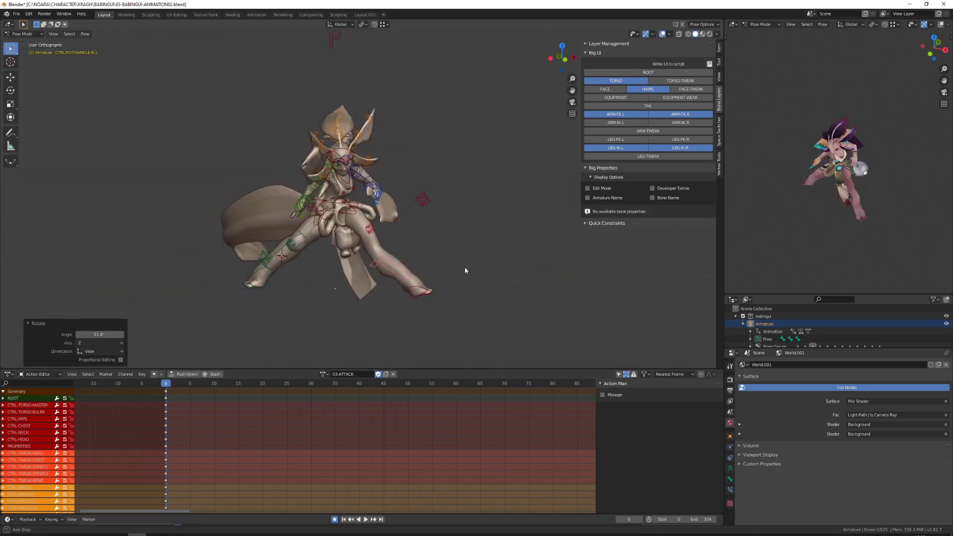
- Turn the upper body, and move and rotate the torso master control to lean the character over the spread legs
left_click(348, 178)
key("r")
left_click(365, 206)
middle_click_drag(364, 206, 396, 211)
left_click(382, 208)
key("g")
left_click(397, 219)
key("r")
left_click(436, 219)
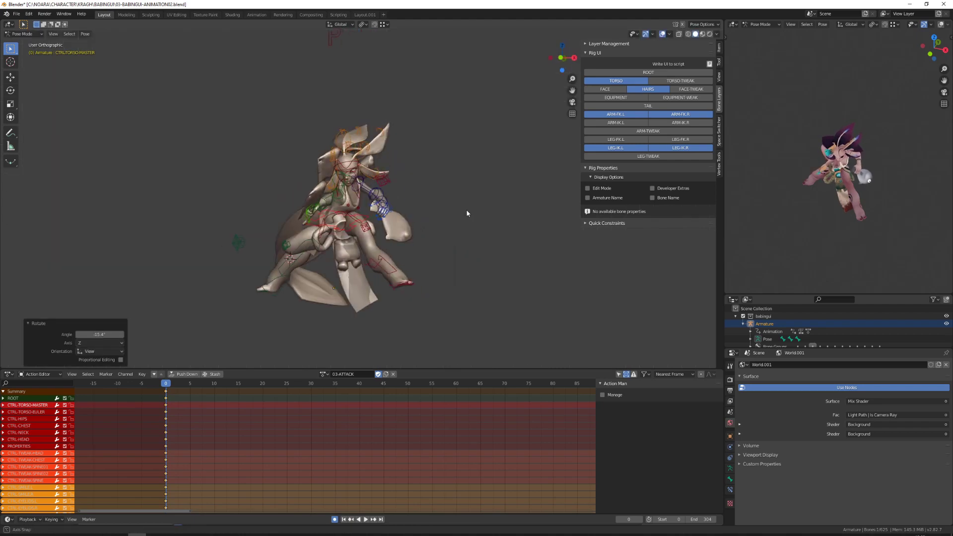
- Rotate the chest control in the view and around the Z axis to twist the torso
left_click(425, 197)
middle_click_drag(426, 195, 407, 214)
key("r")
left_click(401, 224)
key("r")
key("z")
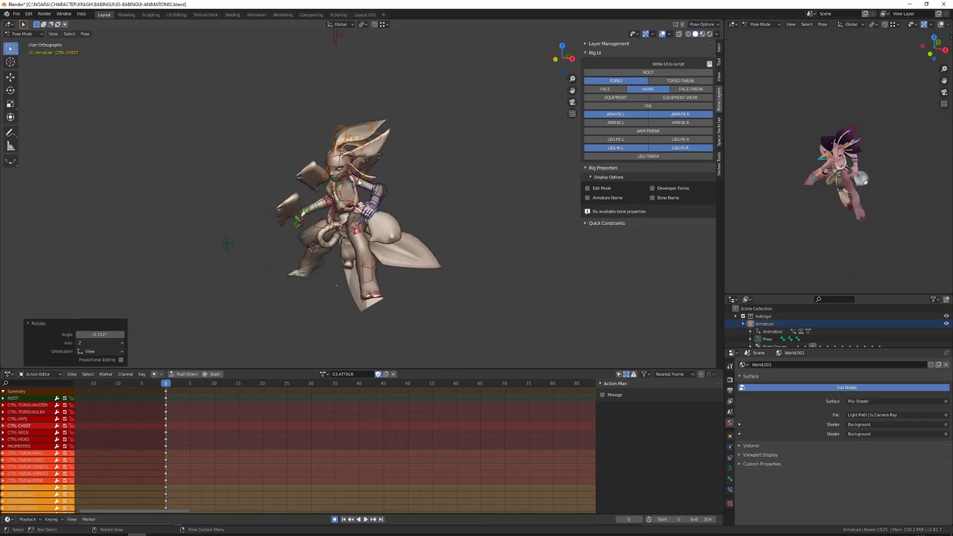
left_click(393, 181)
middle_click_drag(393, 181, 446, 198)
- Rotate the upper-body control and turn the hip area around the Z axis
left_click(392, 168)
key("r")
left_click(410, 173)
left_click(347, 243)
key("r")
key("z")
left_click(358, 223)
key("r")
key("z")
left_click(352, 217)
- Refine the upper-body twist with a view rotation and a rotation around the Z axis
left_click(364, 191)
key("r")
left_click(370, 196)
middle_click_drag(369, 196, 437, 164)
key("r")
key("z")
left_click(392, 173)
- Extend the left arm by rotating its FK controls, including the left forearm around Z
left_click(370, 152)
key("r")
left_click(402, 160)
left_click(319, 173)
key("r")
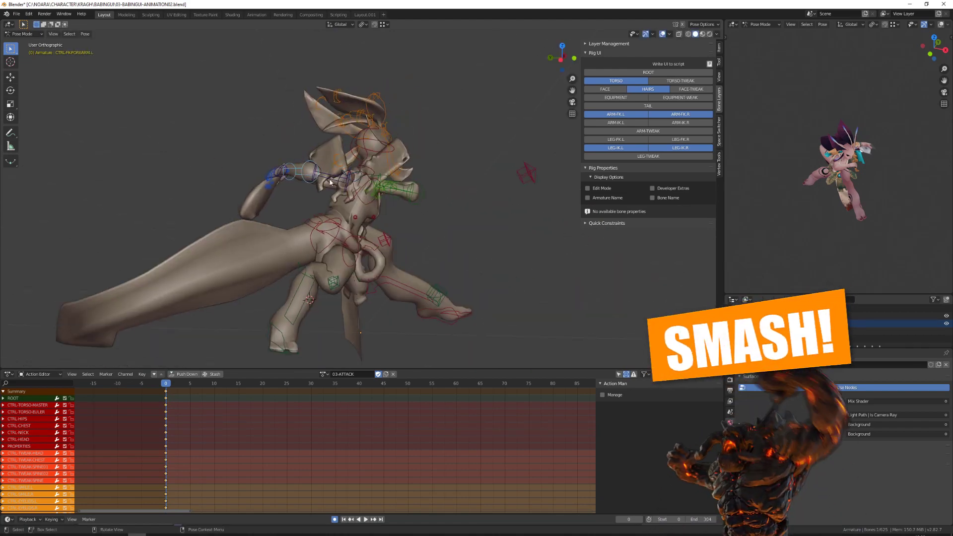
left_click(318, 184)
key("r")
key("z")
middle_click_drag(317, 183, 375, 123)
- Turn the hips control around the Z axis to adjust the lower-body twist
left_click(369, 238)
left_click(371, 103)
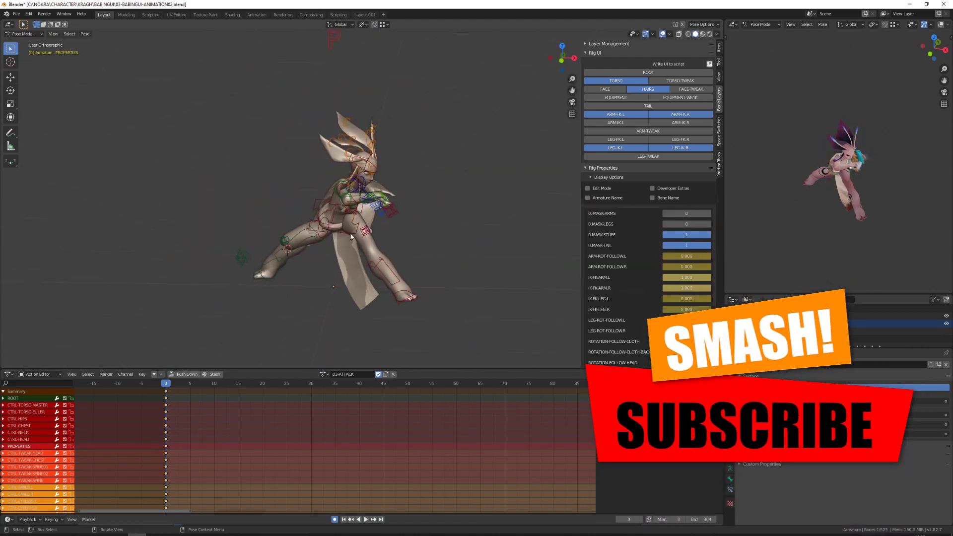
middle_click_drag(351, 236, 330, 218)
left_click(323, 228)
key("r")
key("z")
left_click(327, 237)
middle_click_drag(417, 272, 408, 201)
- Turn the chest around the Z axis and tilt the upper body freely into the attack wind-up
left_click(350, 205)
key("r")
key("z")
left_click(401, 213)
key("r")
key("r")
left_click(417, 202)
key("r")
middle_click_drag(841, 209, 744, 211)
- Reposition the torso master control in the front view
key("KP_1")
left_click(352, 237)
key("g")
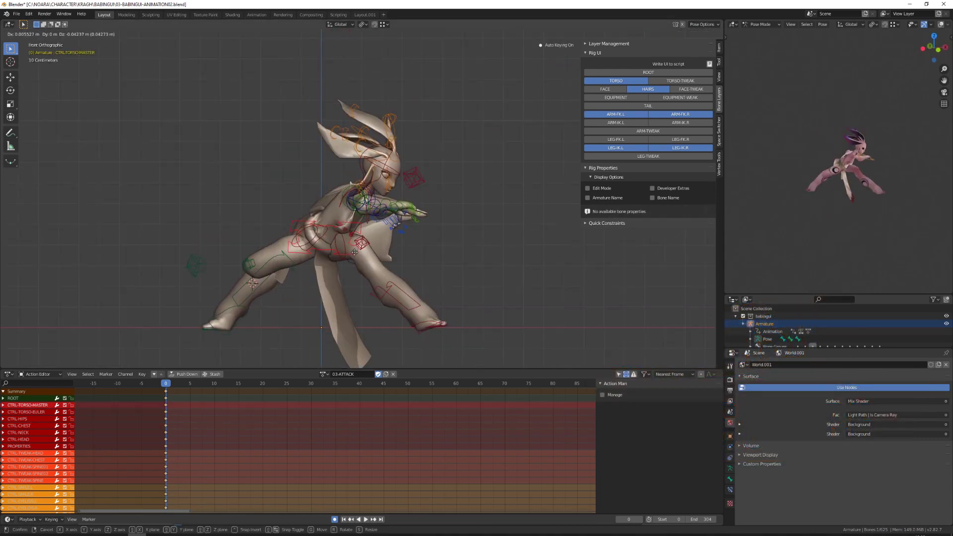
- Copy the full starting pose from the 02-IDLE action to frame 0 of 03-ATTACK, with the wind-up pose at frame 5
left_click(333, 436)
key("a")
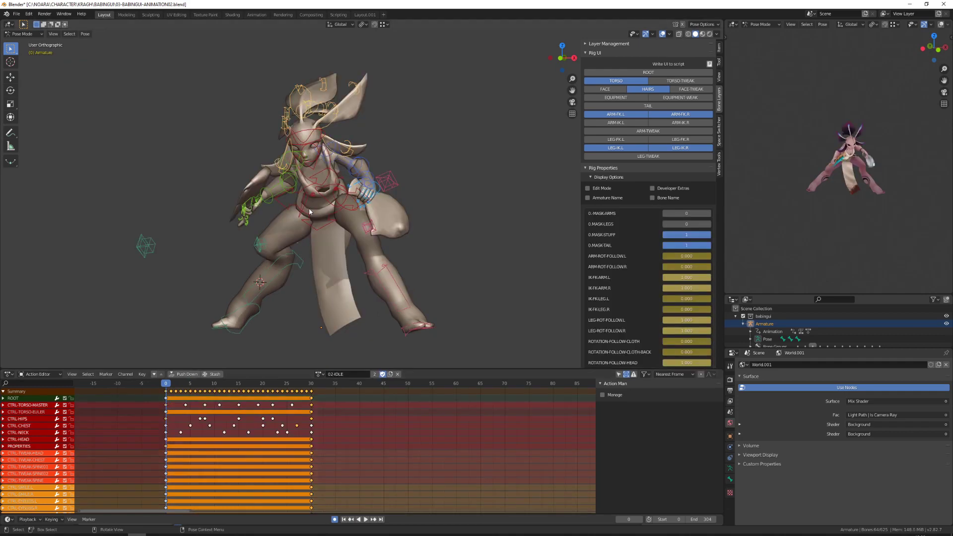
left_click(331, 450)
key("Up")
key("Down")
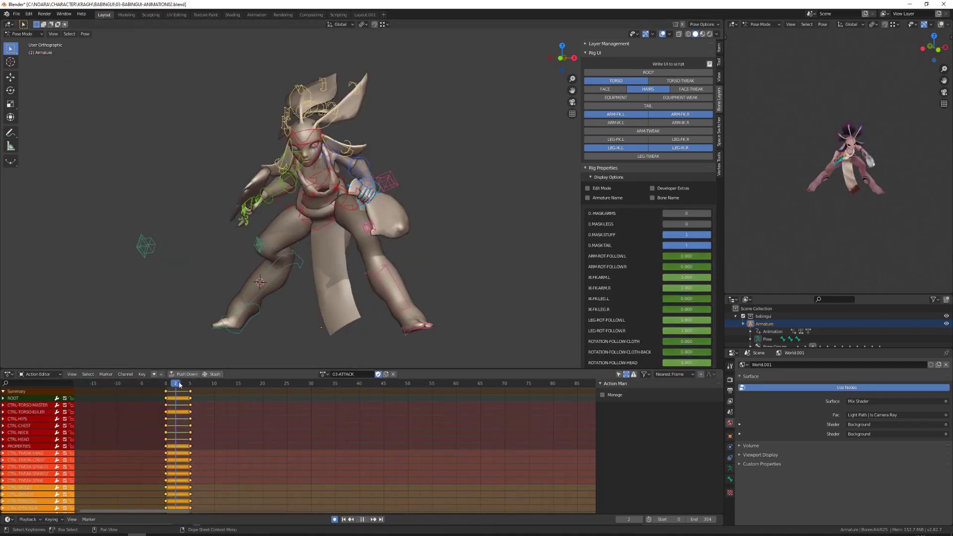
- At frame 5, rotate the head control to face the attack direction
key("Up")
left_click(396, 184)
middle_click_drag(396, 184, 328, 191)
key("r")
left_click(461, 198)
middle_click_drag(462, 199, 421, 167)
key("r")
left_click(419, 164)
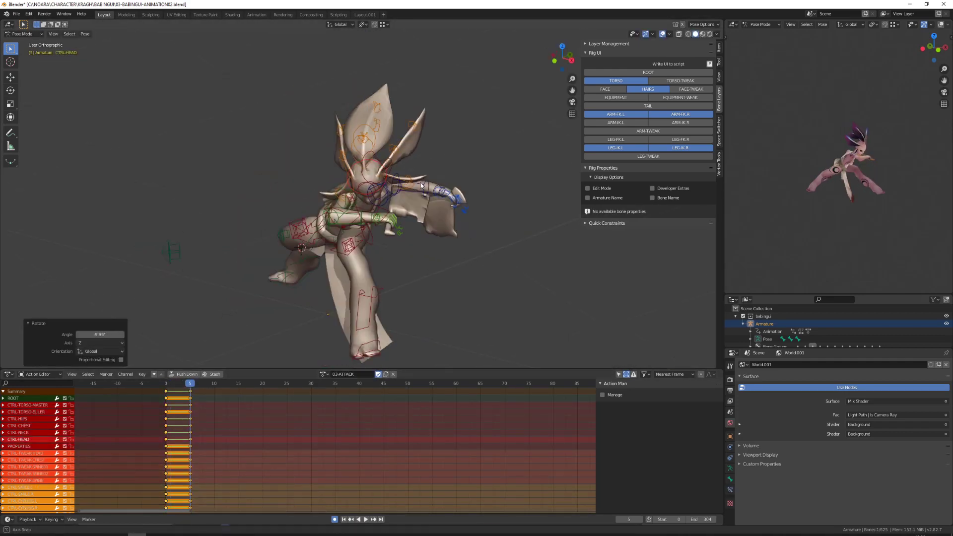
- Rotate the neck control at frame 5, freely and in the view
middle_click_drag(348, 144, 323, 154)
key("r")
key("r")
left_click(318, 123)
key("r")
left_click(404, 123)
- Move the torso master control to refine the wind-up pose at frame 5
left_click(366, 182)
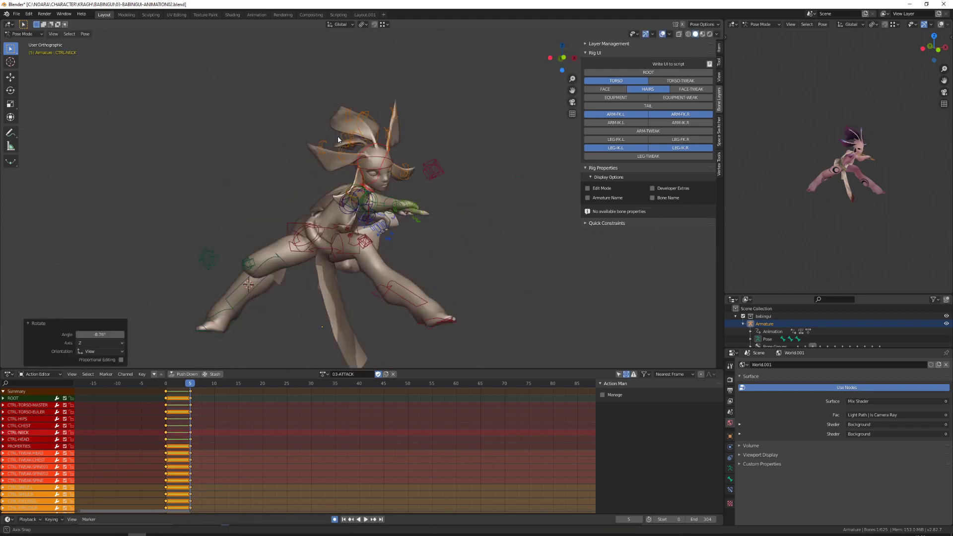
middle_click_drag(366, 181, 356, 202)
key("g")
left_click(359, 174)
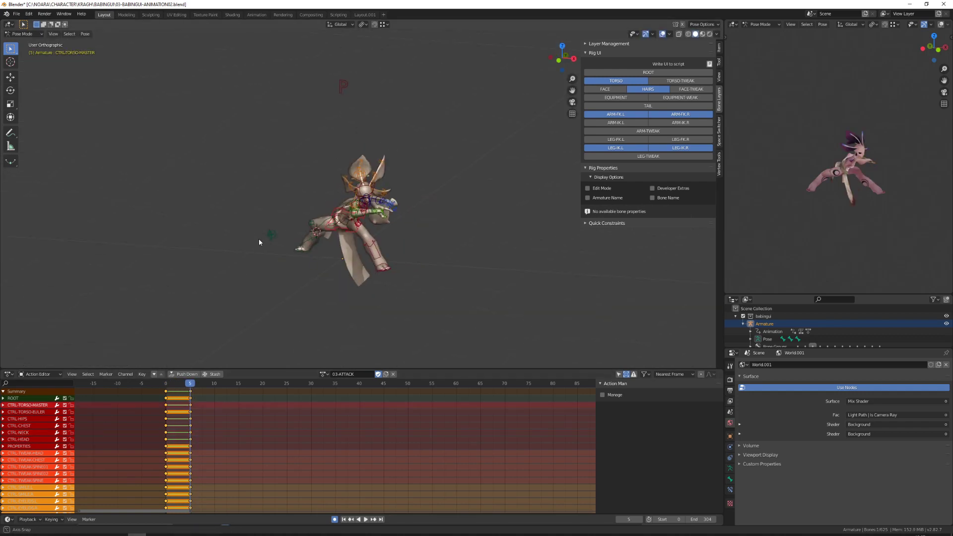
- At frame 10, raise the torso master control about 0.087 m along the Z axis
key("Right")
key("Right")
key("Right")
key("Right")
key("Right")
scroll(359, 256, "up", 4)
key("g")
key("z")
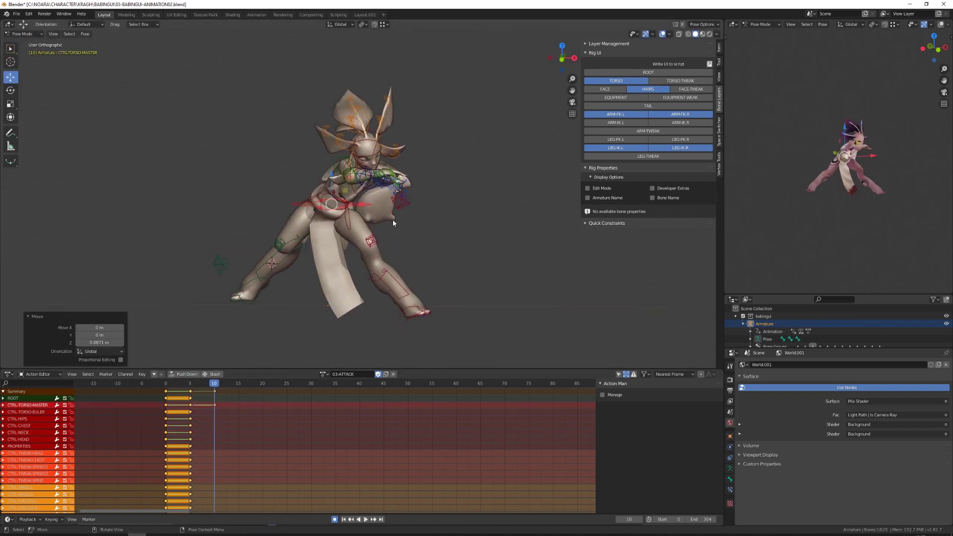
- Turn the lower body around the Z axis and reposition the body at frame 10
middle_click_drag(393, 223, 387, 194)
left_click(226, 283)
key("r")
key("z")
left_click(327, 184)
key("g")
left_click(337, 198)
key("g")
left_click(370, 189)
- Rotate the upper body freely at frame 10 to angle the torso
left_click(336, 183)
middle_click_drag(318, 156, 328, 224)
key("r")
key("r")
left_click(317, 198)
- Rotate the right IK foot control in the view at frame 10
left_click(243, 302)
middle_click_drag(248, 298, 293, 278)
key("r")
left_click(289, 255)
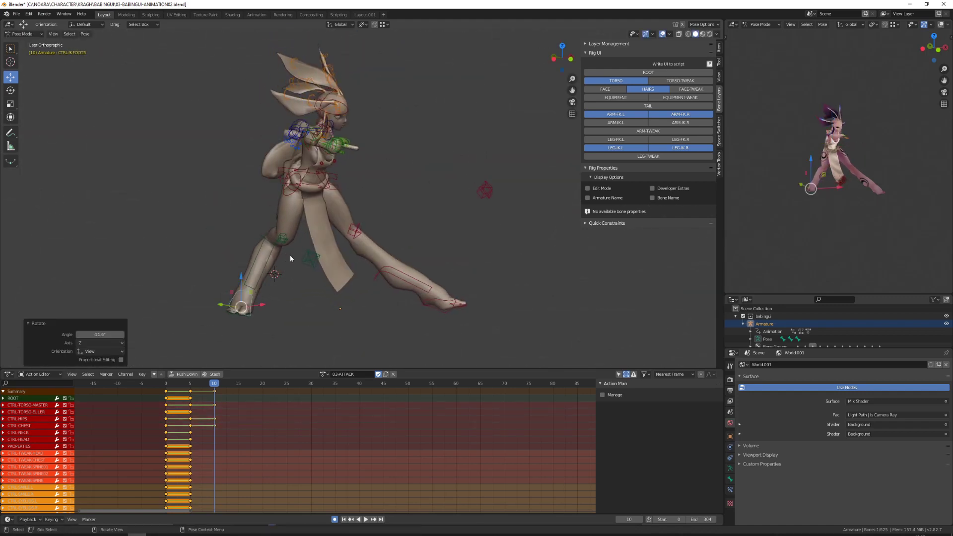
- Move the torso master control to shift the body's weight over the right leg
left_click(320, 173)
middle_click_drag(320, 178, 346, 187, "alt")
key("g")
left_click(299, 275)
middle_click_drag(299, 276, 218, 283)
- Lift the left IK foot control off the ground in the side view and rotate it so the toes point down
left_click(412, 307)
key("g")
left_click(322, 295)
key("g")
left_click(321, 282)
key("g")
left_click(352, 316)
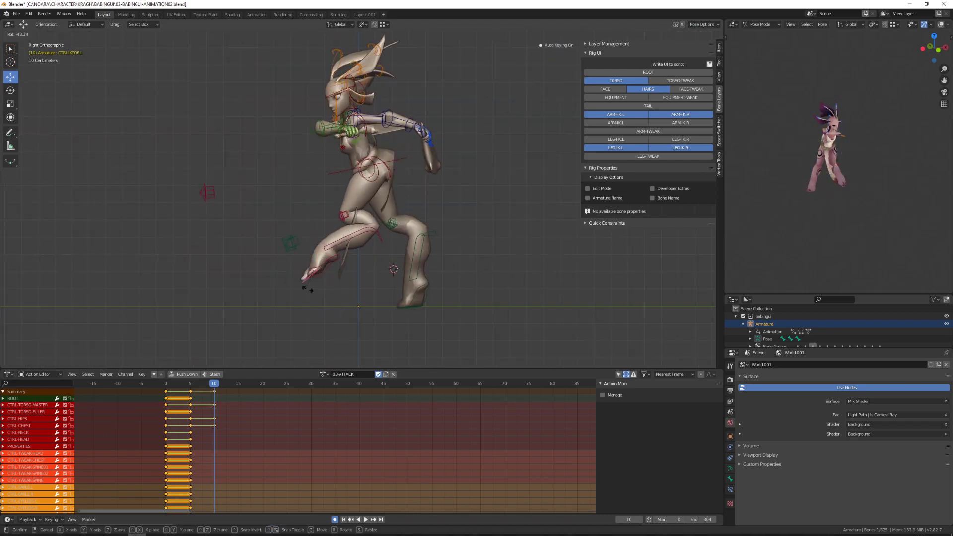
left_click(337, 279)
- Move and slightly rotate the torso master control together with the left IK foot control
left_click(405, 158)
key("g")
key("r")
left_click(447, 187)
middle_click_drag(447, 187, 346, 248)
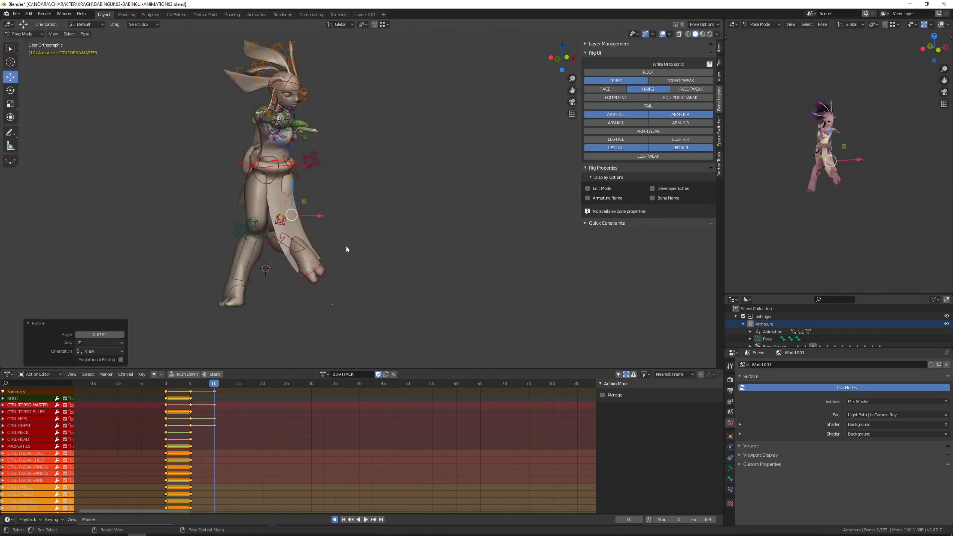
- Rotate the left IK foot control in the view to align the raised foot
left_click(292, 286)
key("r")
mouse_move(292, 287)
middle_mouse_down()
mouse_move(198, 288)
mouse_move(299, 282)
middle_mouse_up()
left_click(332, 323)
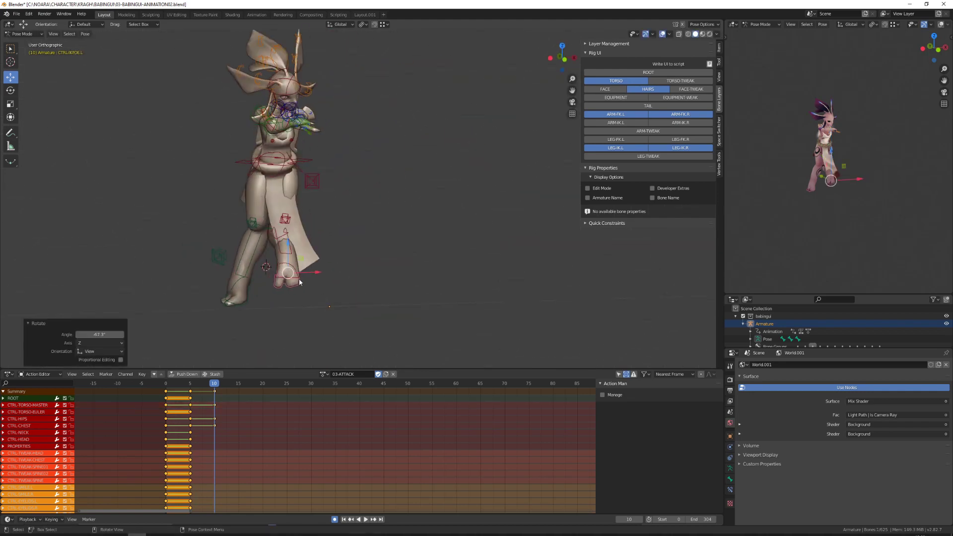
- Adjust the rotation and position of the body controls at frame 10, turning the pose about the global Z axis
left_click(305, 296)
left_click_drag(306, 296, 422, 198, "alt")
key("r")
key("g")
left_click(389, 149)
middle_click_drag(389, 148, 268, 169)
key("r")
key("z")
left_click(327, 149)
- Rotate the neck and head controls at frame 10, in the view and about the global Z axis, to redirect the head
left_click(268, 171)
key("r")
left_click(312, 147)
middle_click_drag(312, 146, 374, 211)
key("r")
key("z")
left_click(328, 219)
left_click(267, 185)
key("r")
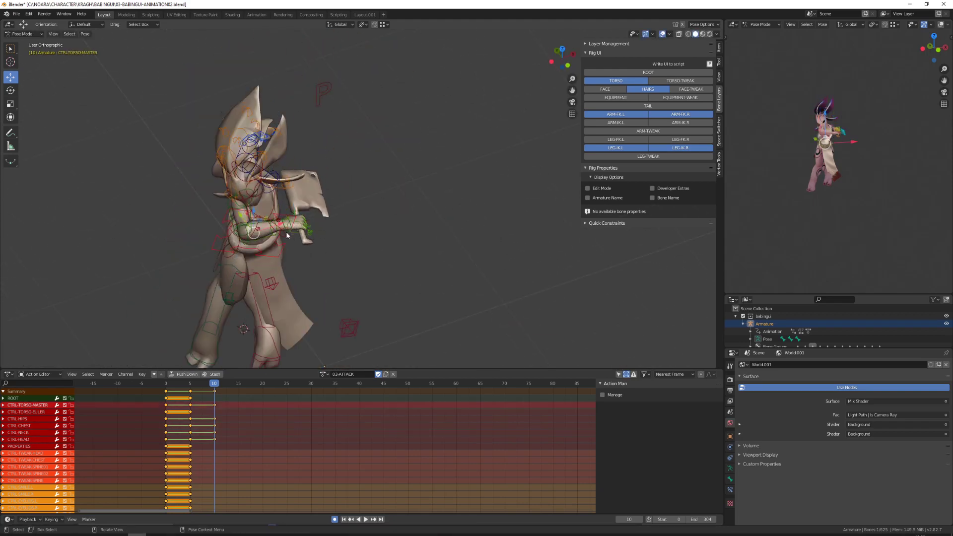
- Rotate the left arm's FK controls about the global Z axis and in the view to swing the arm out
left_click(430, 167)
middle_click_drag(343, 253, 347, 134)
key("r")
key("z")
left_click(377, 198)
key("r")
left_click(389, 157)
key("r")
left_click(426, 173)
middle_click_drag(454, 181, 476, 239)
key("r")
left_click(471, 278)
middle_click_drag(471, 278, 473, 232)
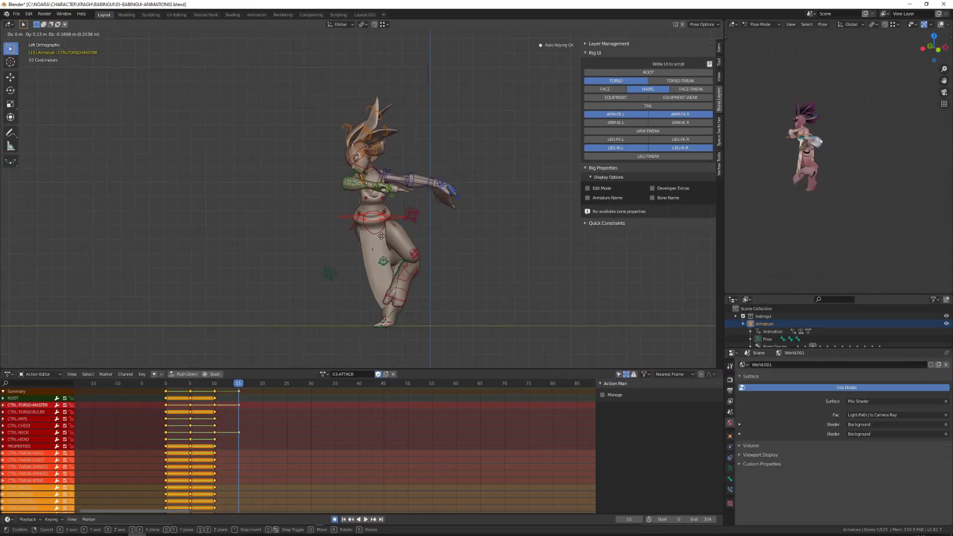
- Rotate the left IK foot control at frame 15 and bring the raised foot out from the standing leg
left_click_drag(238, 389, 238, 390)
left_click(407, 300)
key("r")
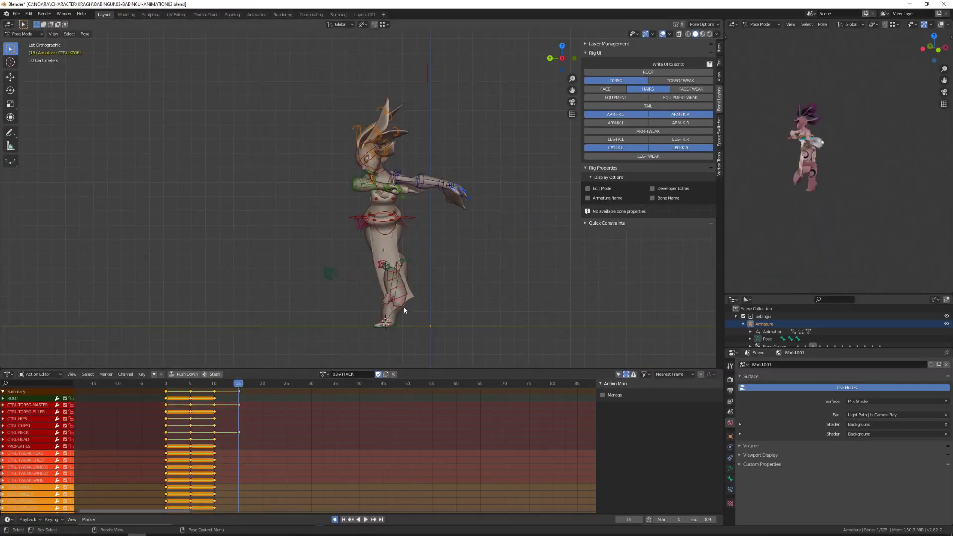
left_click(405, 310)
middle_click_drag(404, 310, 247, 285)
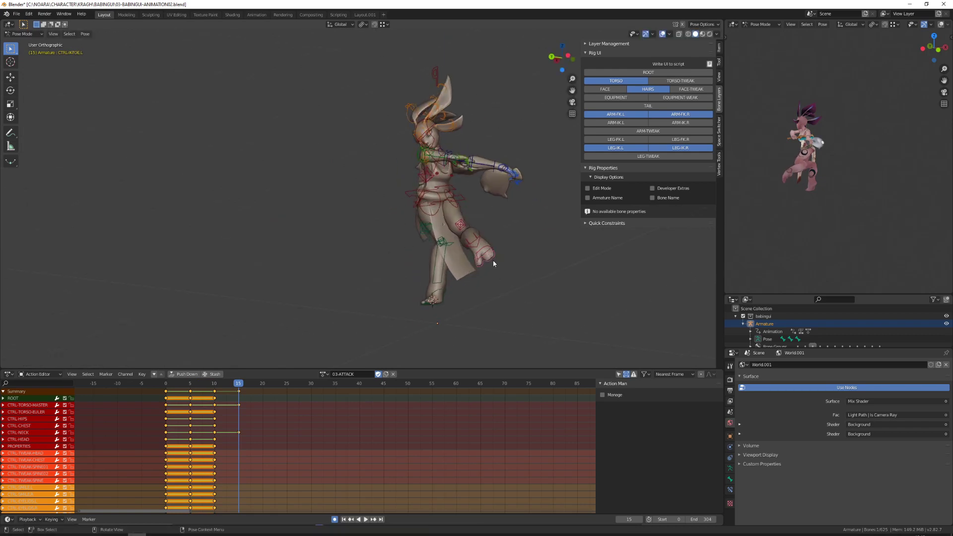
left_click(492, 263)
- Move the left IK foot control farther from the body to extend the left leg
middle_click_drag(493, 263, 412, 277)
key("g")
left_click(348, 276)
middle_click_drag(347, 275, 381, 275)
key("g")
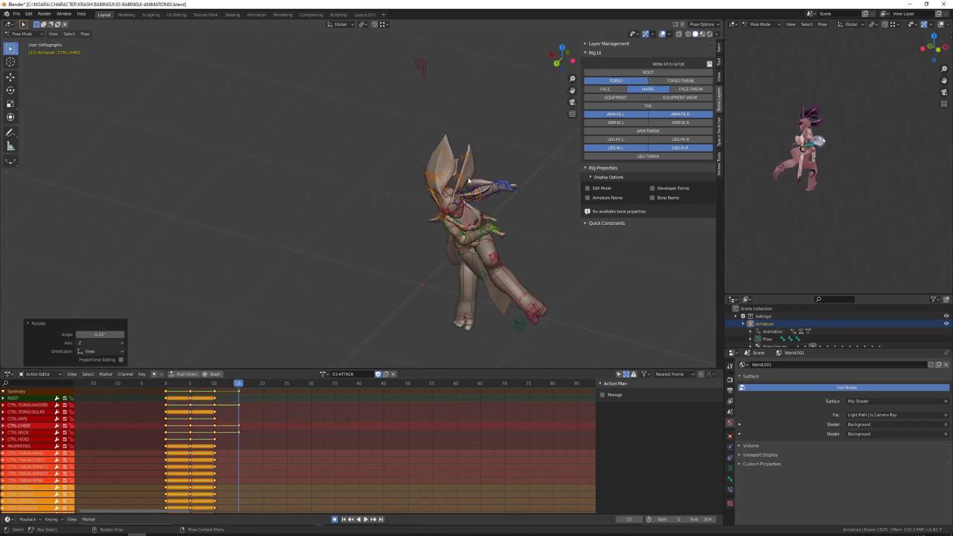
- Rotate the chest and other upper-body controls to twist the torso, and select all controls for keying at frame 15
left_click(488, 164)
key("r")
middle_click_drag(469, 181, 534, 283)
left_click(446, 189)
left_click(409, 194)
key("r")
left_click(437, 161)
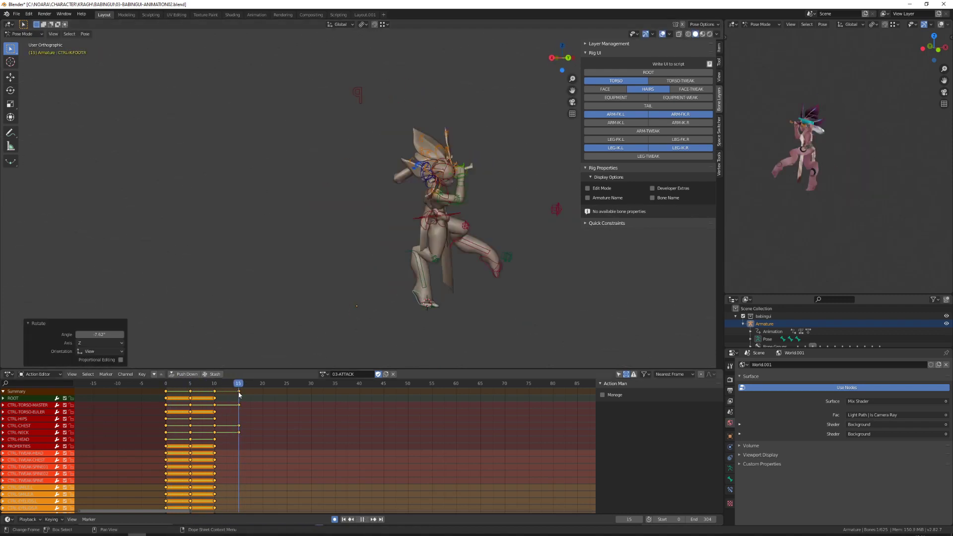
key("a")
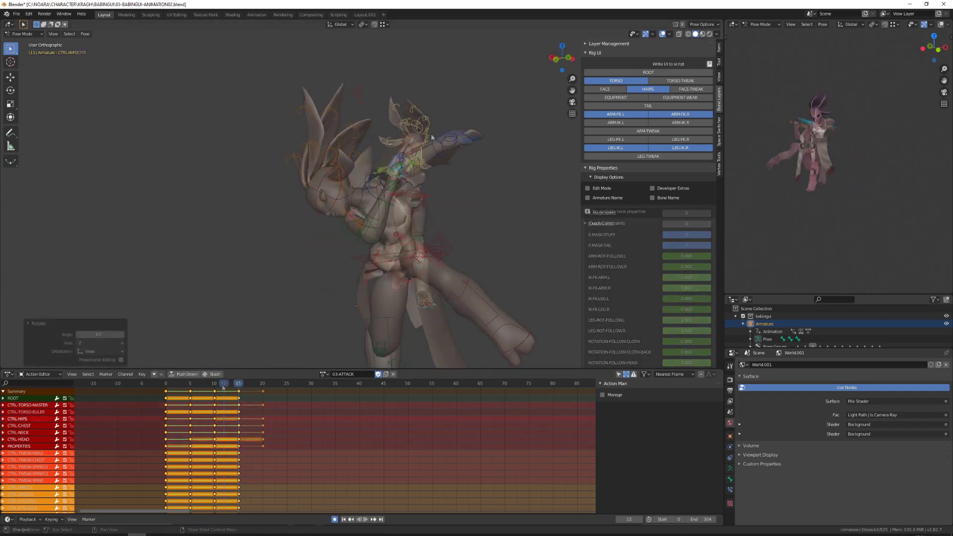
- Go to frame 5, hide the viewport overlays and compare the tail with the adjacent frames
left_click(190, 383)
middle_click_drag(360, 186, 305, 244)
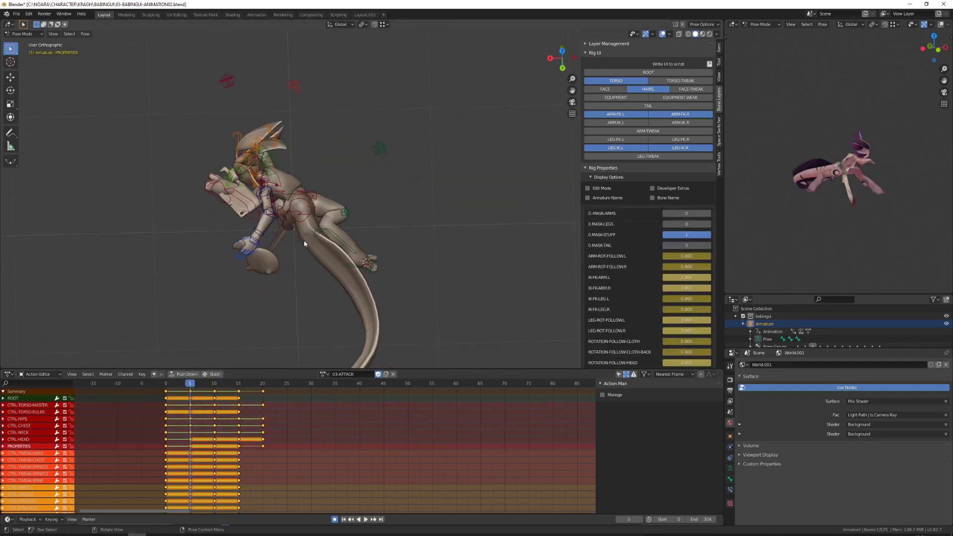
left_click(307, 227)
key("shift+alt+z")
key("Left")
key("Right")
- Rotate the tail controls at frame 5 about the global Z axis and in the view to curve the tail
left_click_drag(363, 240, 342, 248, "alt")
key("r")
key("z")
left_click(318, 238)
key("r")
left_click(349, 251)
key("r")
key("z")
- Advance through the frame 10 pose to frame 15 and rotate the tail controls to swing the tail around
key("Up")
left_click_drag(231, 323, 265, 304, "alt")
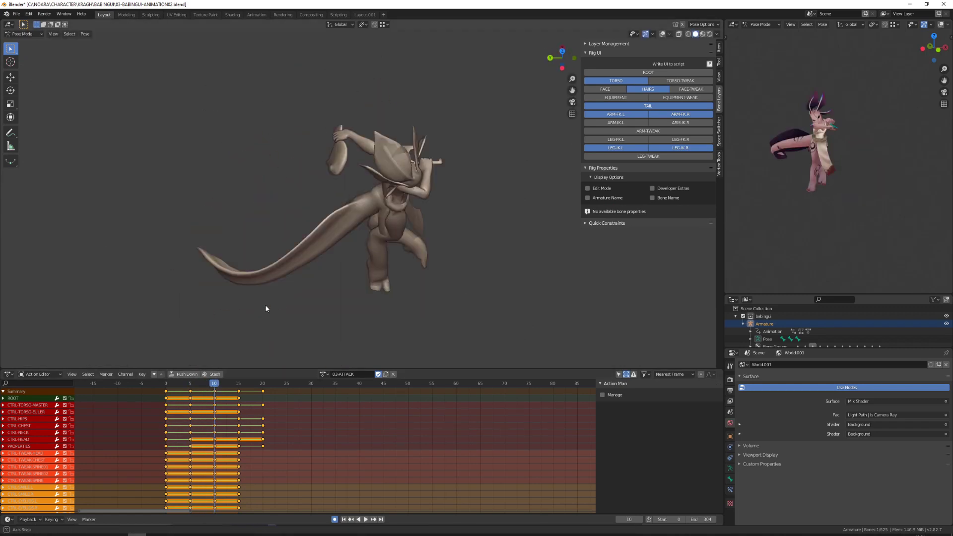
key("Up")
left_click_drag(409, 224, 344, 346, "alt")
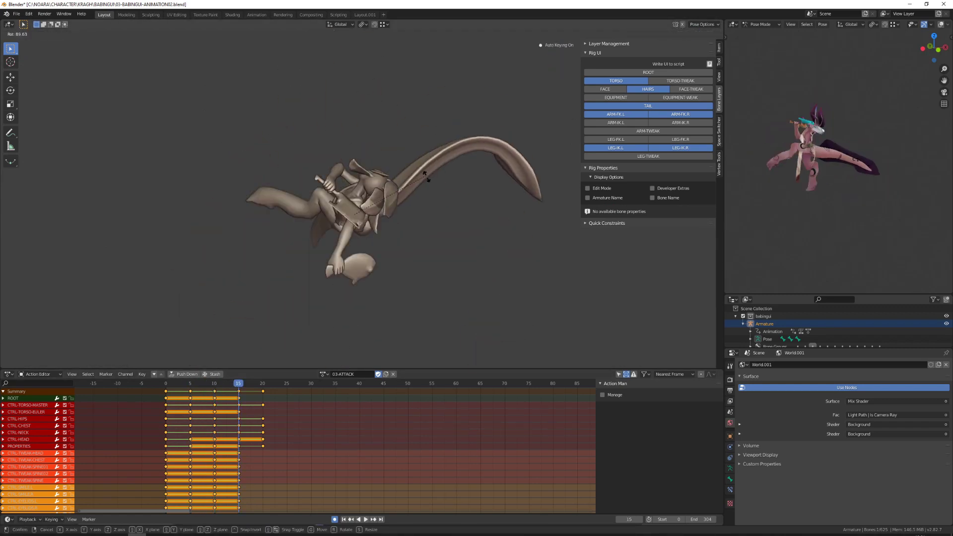
left_click(425, 174)
left_click_drag(388, 145, 326, 199, "alt")
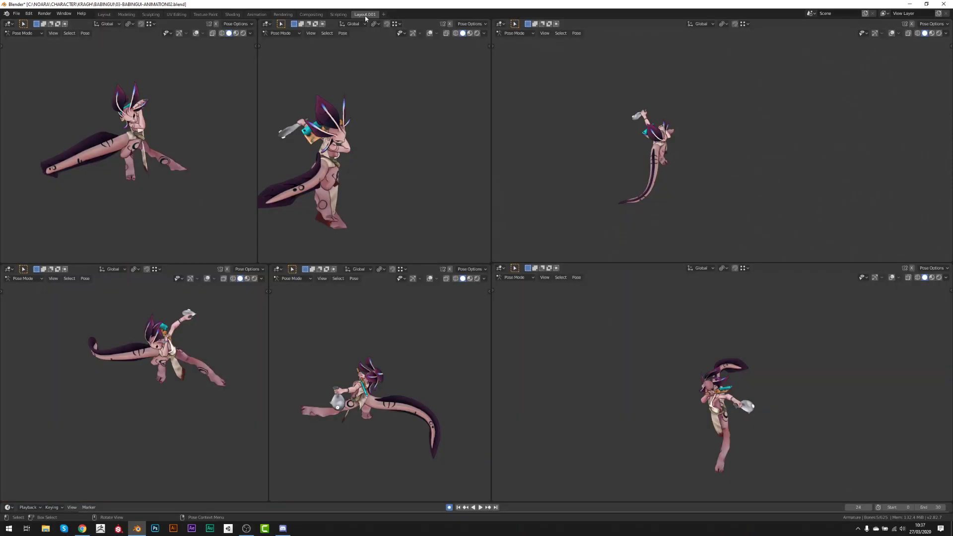
- Play the attack animation in the multi-view workspace to check it from all angles
key("space")
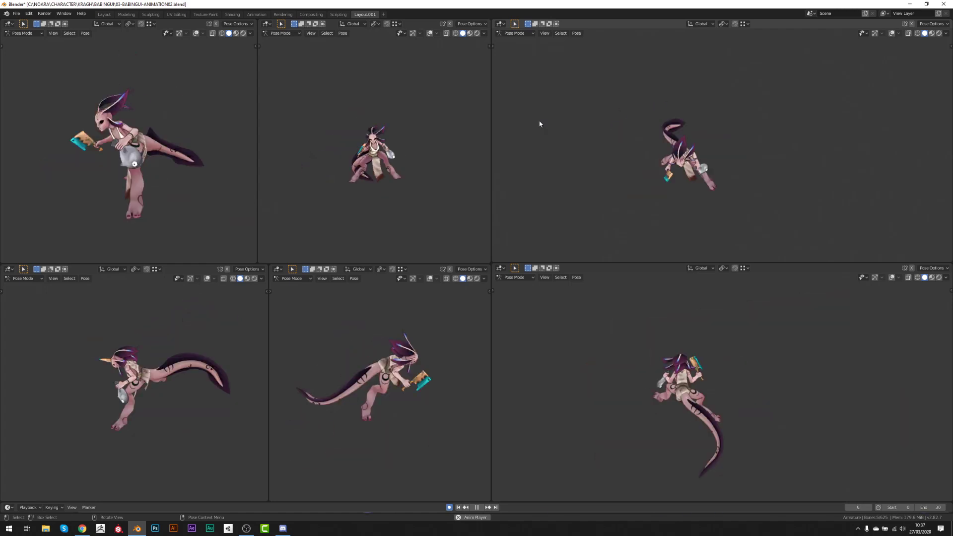
key("space")
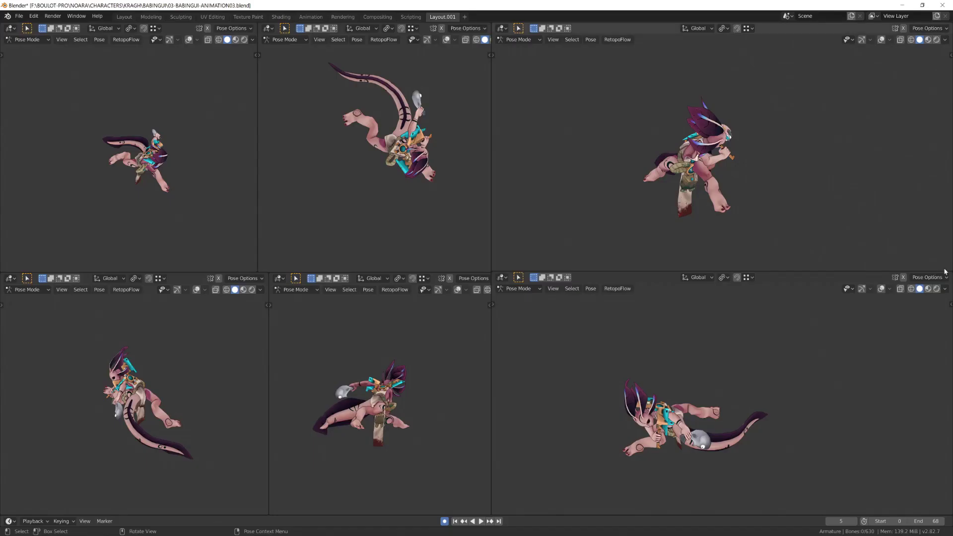
- Step through the attack frame by frame from frame 0 to frame 18, examining body, foot and tail motion in every view
key("shift+Left")
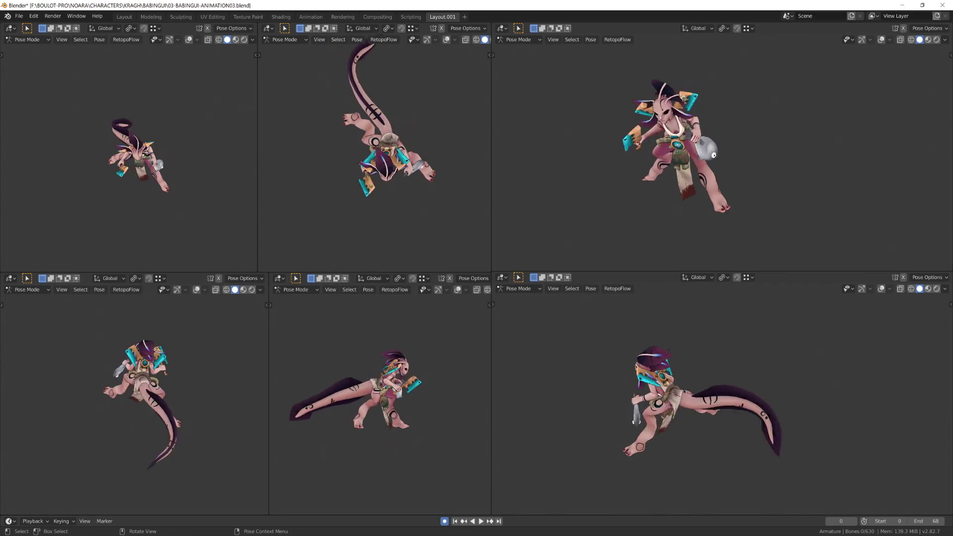
key("Right")
key("Right")
key("Right")
key("Right")
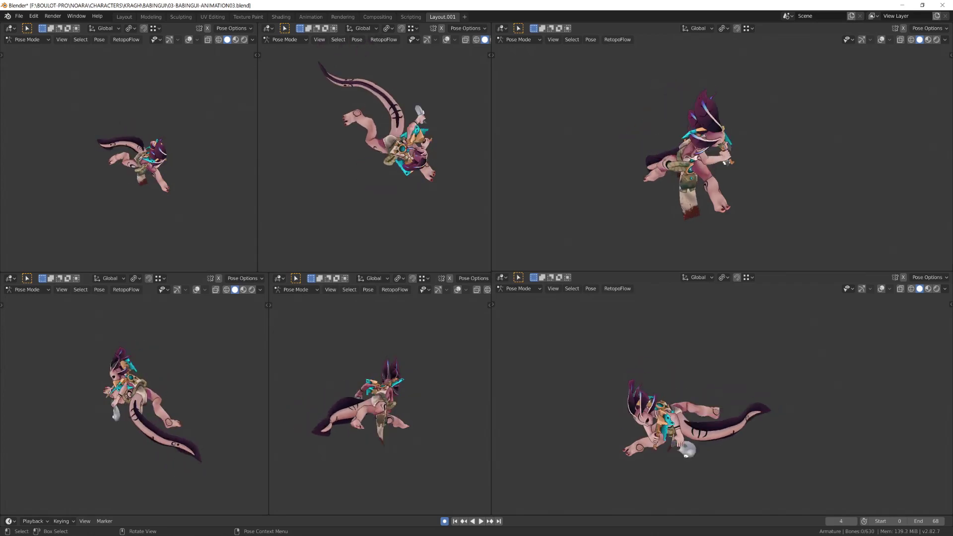
key("Right")
key("Right")
key("Right")
key("Right")
key("Right")
key("Right")
key("Right")
key("Right")
key("Right")
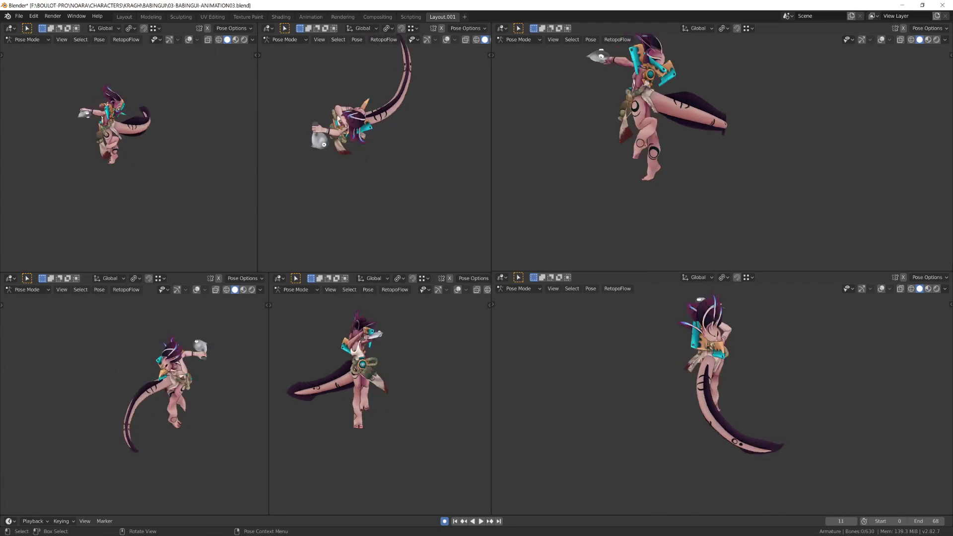
key("Right")
key("Right")
key("Right")
key("Right")
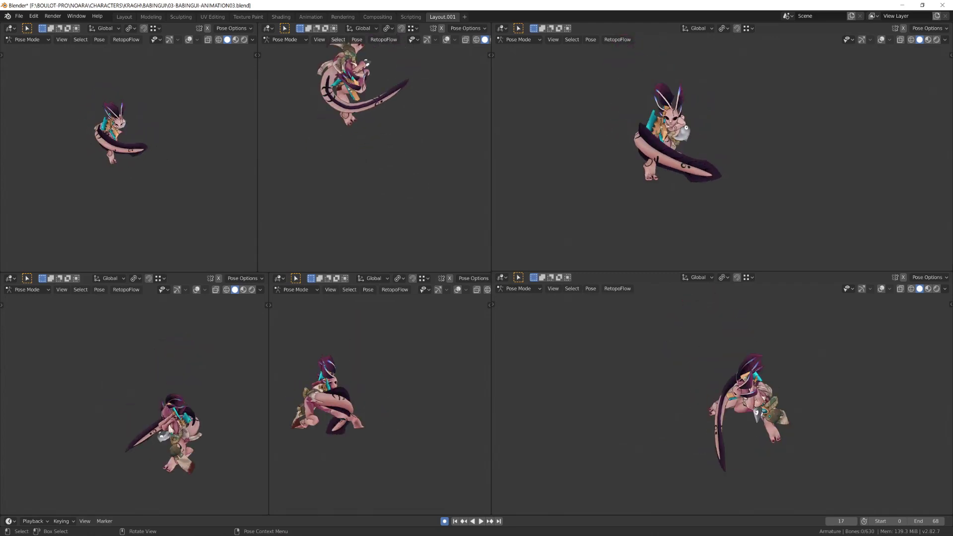
key("Right")
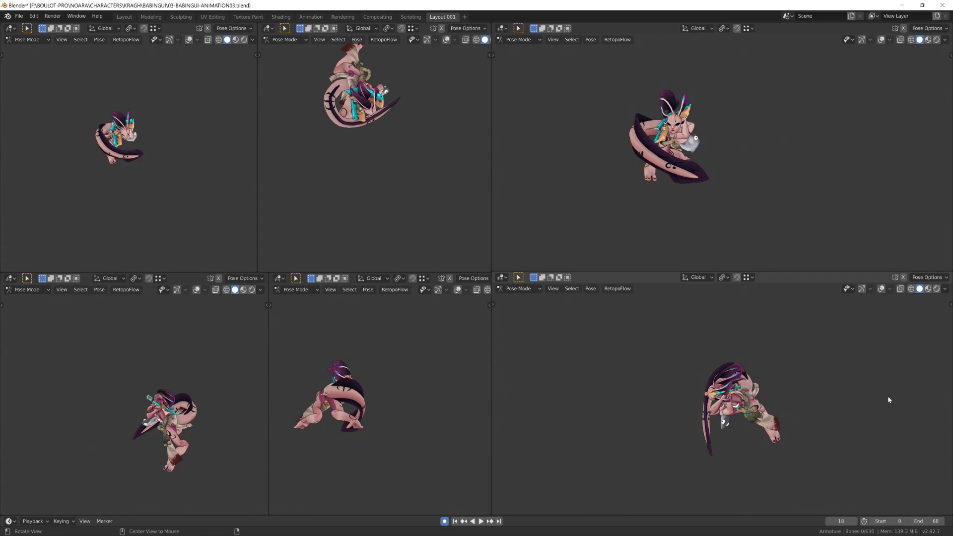
- Return to frame 0 and review the attack's frames once more up to frame 18
scroll(888, 400, "up", 13, "alt")
key("Left")
key("Left")
key("Left")
key("Left")
key("Left")
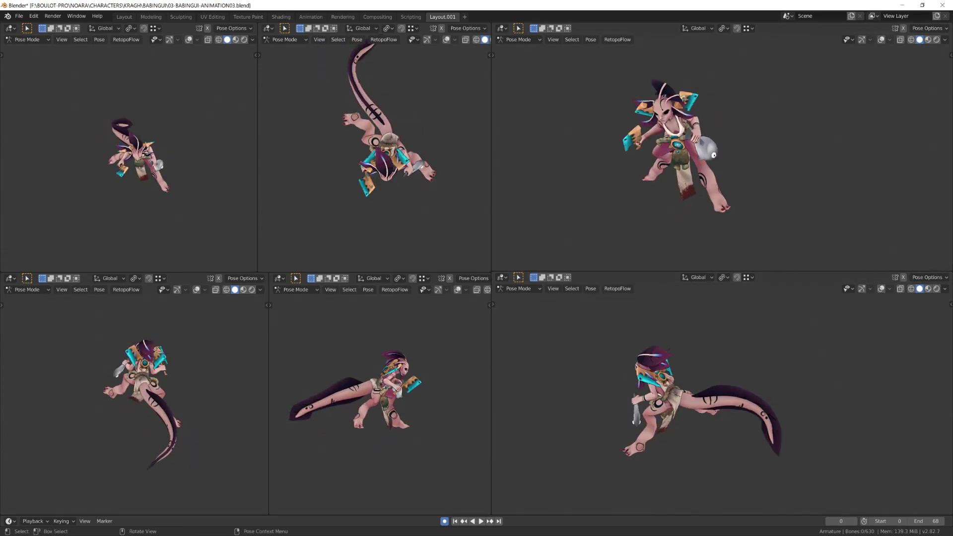
key("Right")
key("Right")
key("Right")
key("Right")
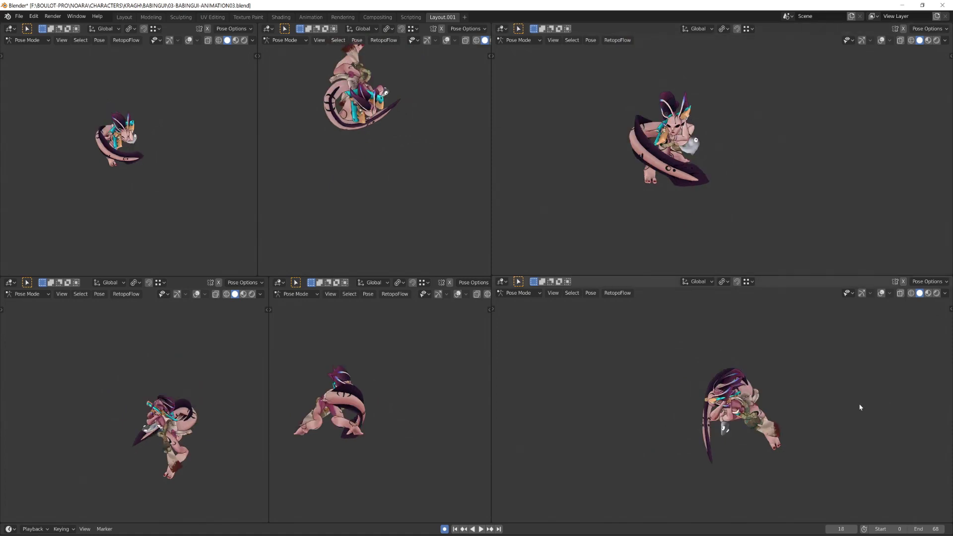
middle_click_drag(659, 465, 634, 451)
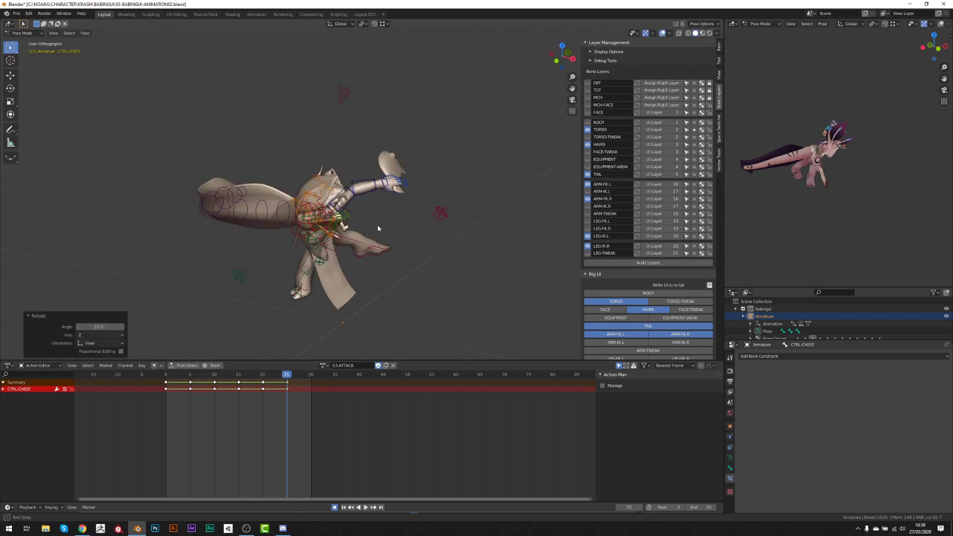
- Rotate the chest control at frame 25 to refine the torso twist
key("r")
middle_click_drag(377, 228, 427, 186)
left_click(376, 199)
- Rotate the neck control about its local X axis and in the view so the head faces the strike
left_click(333, 186)
key("r")
key("x")
key("x")
left_click(357, 164)
key("r")
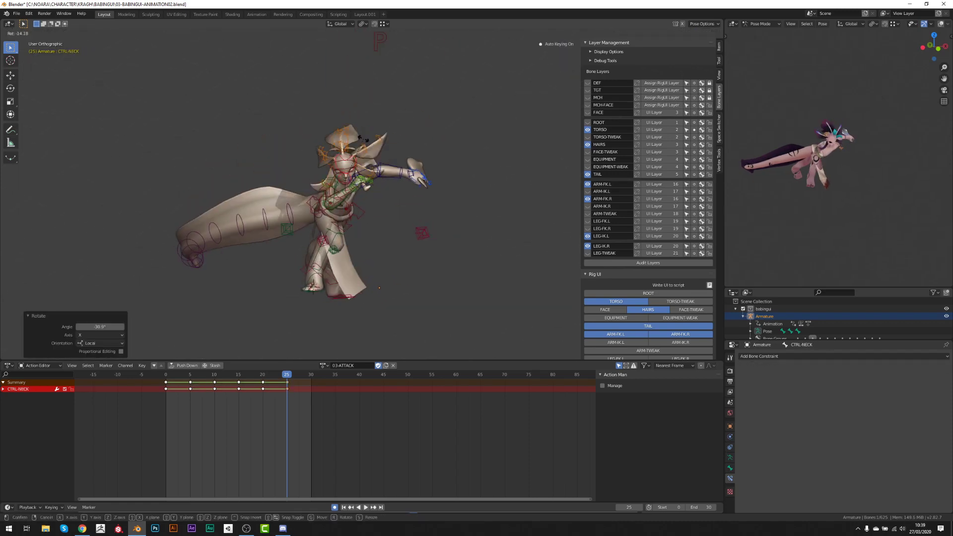
left_click(364, 139)
middle_click_drag(364, 139, 278, 149)
key("r")
left_click(260, 155)
- Rotate the right upper arm FK control about the global Z axis and in the view to swing the arm backward
key("KP_1")
key("KP_3")
left_click(435, 214)
middle_click_drag(435, 213, 415, 243)
key("r")
key("z")
left_click(358, 239)
key("r")
left_click(377, 258)
key("r")
key("z")
left_click(335, 241)
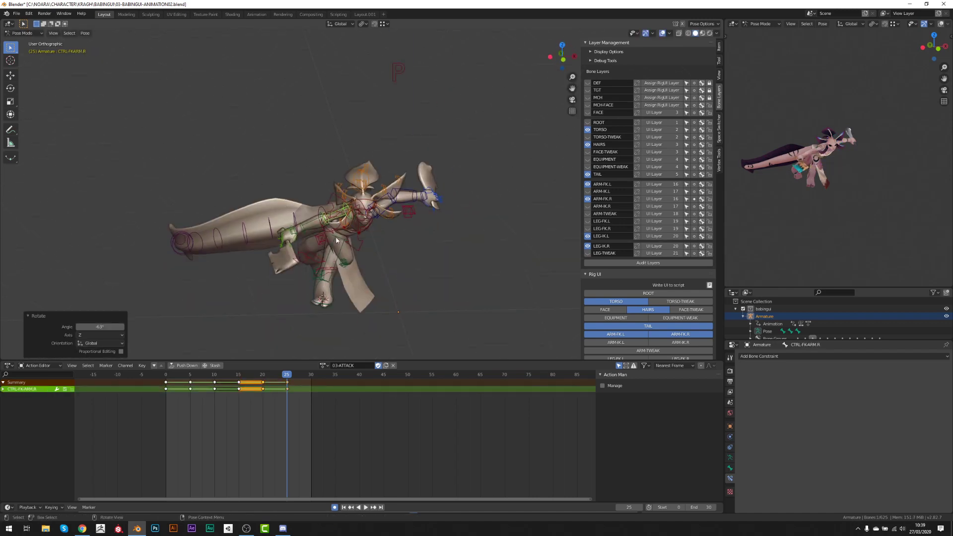
- Collapse the layer management section and hide the TORSO, HAIRS and TAIL bone layers
middle_click_drag(336, 241, 347, 198)
left_click(608, 42)
left_click(616, 79)
left_click(647, 87)
left_click(647, 103)
- Rotate the right upper arm FK control to raise the arm behind the body
left_click(303, 201)
key("r")
left_click(284, 160)
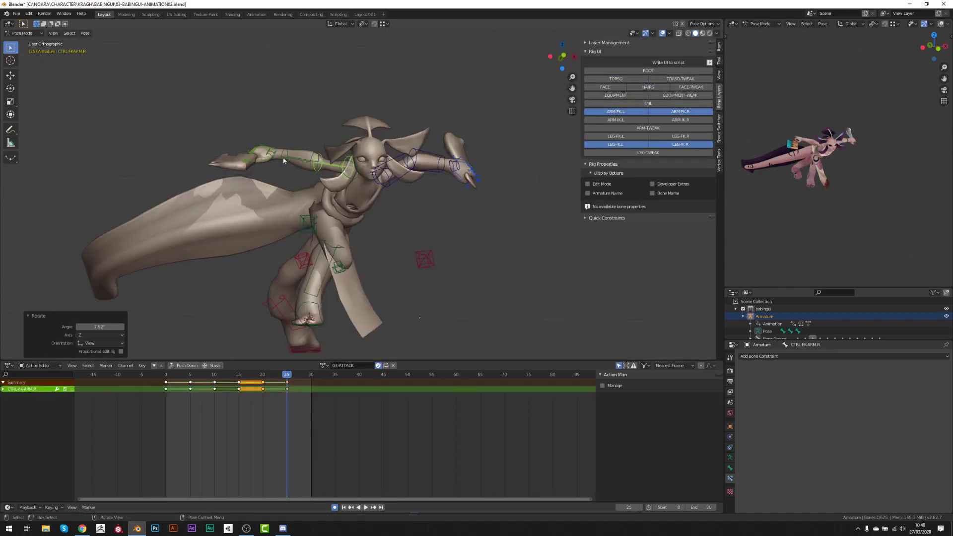
- Rotate the right arm's lower FK controls to angle the hand and the cleaver
middle_click_drag(283, 160, 278, 209)
left_click(253, 204)
key("r")
left_click(380, 248)
key("r")
middle_click_drag(387, 174, 362, 228)
- Rotate the left hand FK control about the global Z axis at frame 25
left_click(422, 316)
key("r")
key("z")
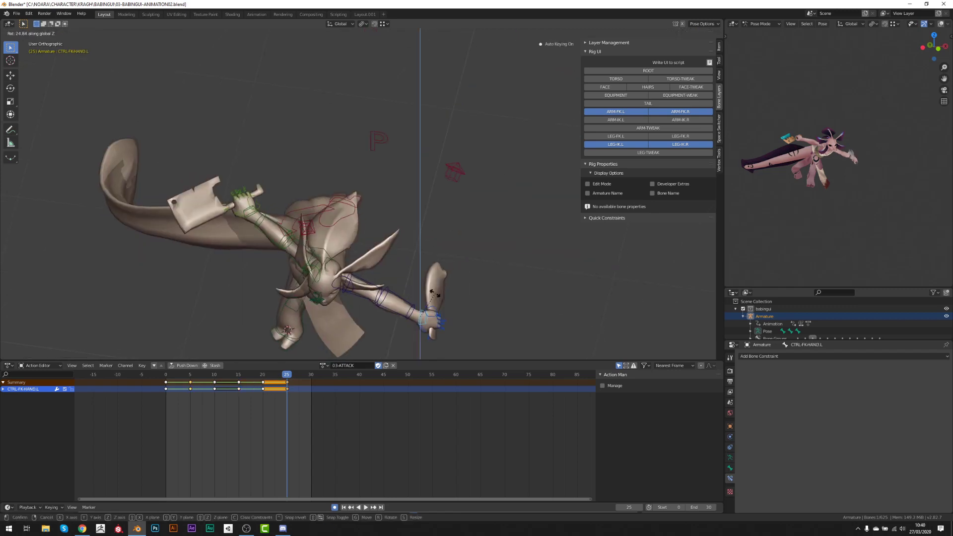
left_click(434, 294)
- Play back the animation and examine the frame 25 pose from other angles
middle_click_drag(435, 294, 321, 267)
scroll(321, 267, "down", 4)
key("space")
middle_click_drag(214, 263, 321, 267)
key("Escape")
scroll(321, 267, "up", 3)
- Rotate and move the left IK foot control at frame 25 to reposition the foot
left_click(399, 263)
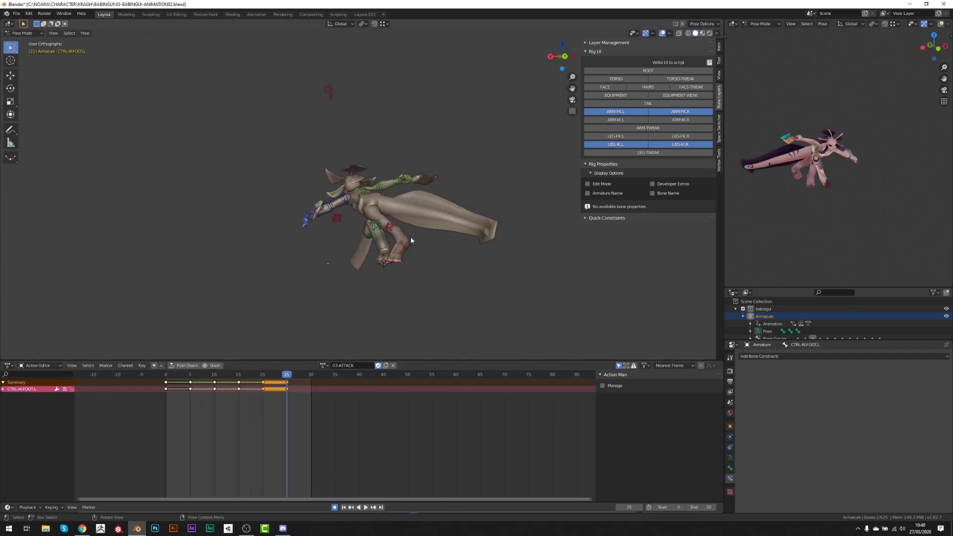
middle_click_drag(410, 236, 164, 274)
left_click(315, 263)
left_click(337, 290)
key("r")
left_click(302, 214)
key("g")
left_click(298, 263)
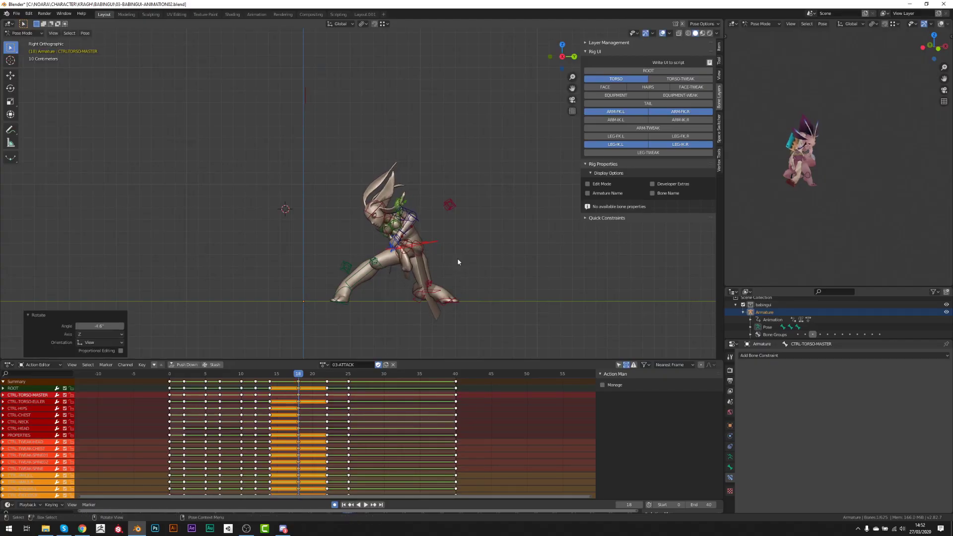
- Rotate the upper torso and head controls at frame 18 to refine the pose
middle_click_drag(457, 260, 540, 263)
left_click(397, 216)
key("r")
left_click(458, 210)
middle_click_drag(457, 218, 382, 223)
left_click(383, 211)
key("r")
key("Right")
key("Right")
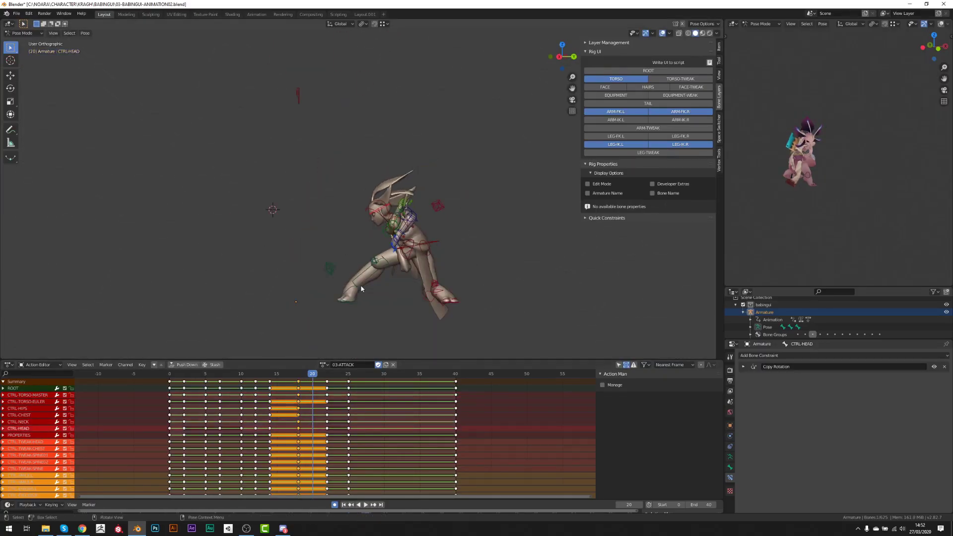
- Apply a pose breakdown to the torso master and the remaining body controls at frame 20
left_click(437, 243)
key("shift+e")
middle_click_drag(337, 231, 446, 233)
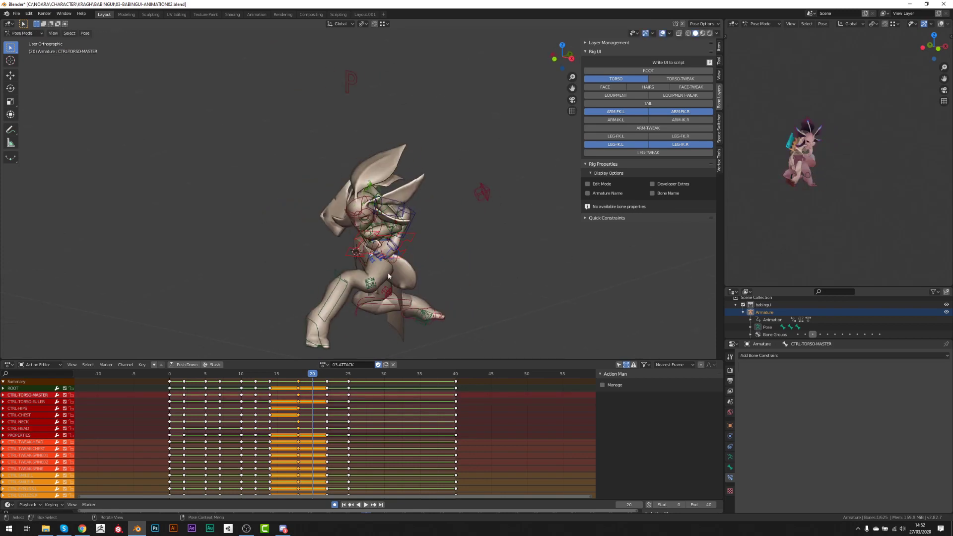
left_click_drag(615, 112, 680, 111)
left_click_drag(615, 144, 680, 144)
key("a")
key("shift+e")
left_click(607, 238)
- Refine the frame 20 breakdown pose and isolate the left and right leg IK controls
middle_click_drag(521, 241, 456, 243)
key("shift+e")
left_click(637, 147)
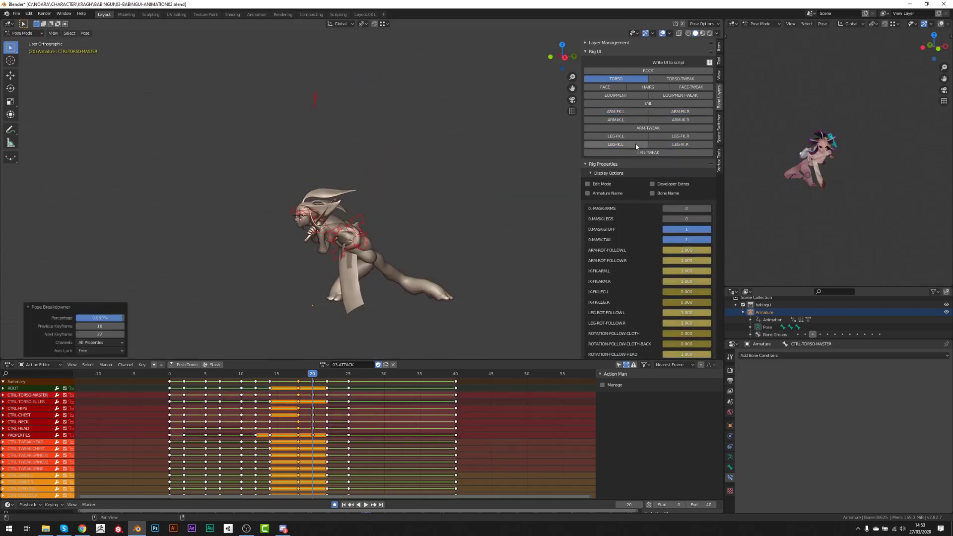
right_click(365, 262)
key("shift+e")
left_click(291, 249)
middle_click_drag(293, 250, 421, 258)
left_click_drag(299, 375, 313, 376)
middle_click_drag(338, 278, 318, 268)
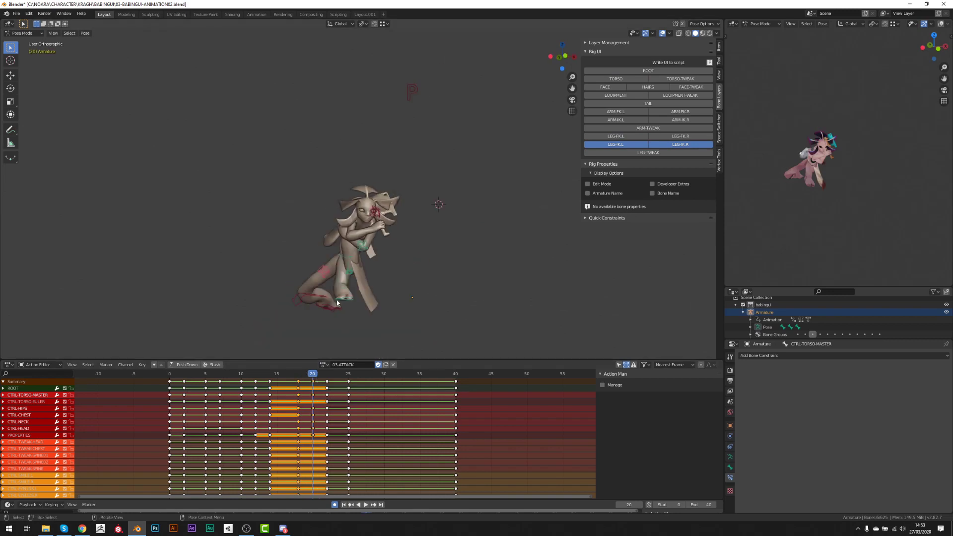
- Move the right leg's IK control and rotate its ankle control at frame 20
left_click(361, 253)
key("g")
left_click(309, 262)
left_click(364, 264)
key("r")
left_click(377, 293)
middle_click_drag(378, 293, 446, 278)
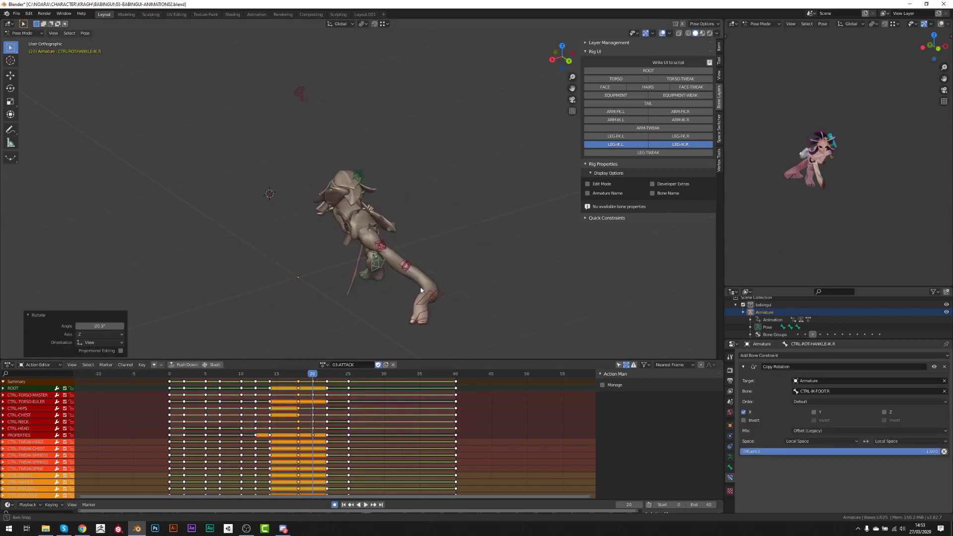
- Add another leg IK control to the selection and apply a pose breakdown at frame 20
left_click(381, 319, "shift")
key("shift+e")
left_click(521, 307)
middle_click_drag(283, 278, 526, 238)
- Show the torso controls instead of the leg IK controls, rotate the torso, and play back the animation
left_click(621, 79)
left_click_drag(660, 144, 637, 145)
left_click(368, 248)
key("r")
left_click(477, 278)
left_click(364, 14)
key("space")
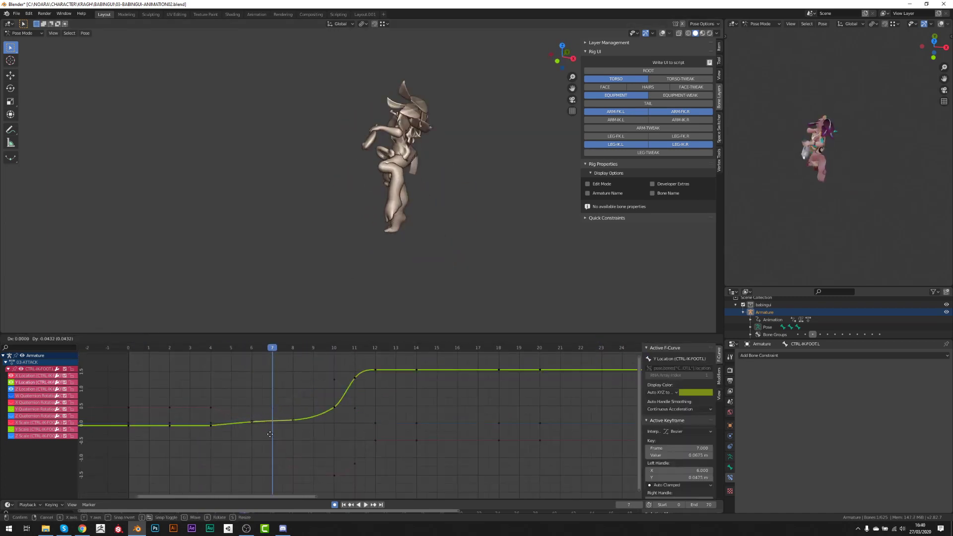
- Adjust the left IK foot's X Location key at frame 7 and its Y Location key at frame 9
middle_click_drag(318, 199, 429, 198)
left_click(272, 437)
key("g")
key("Right")
key("Right")
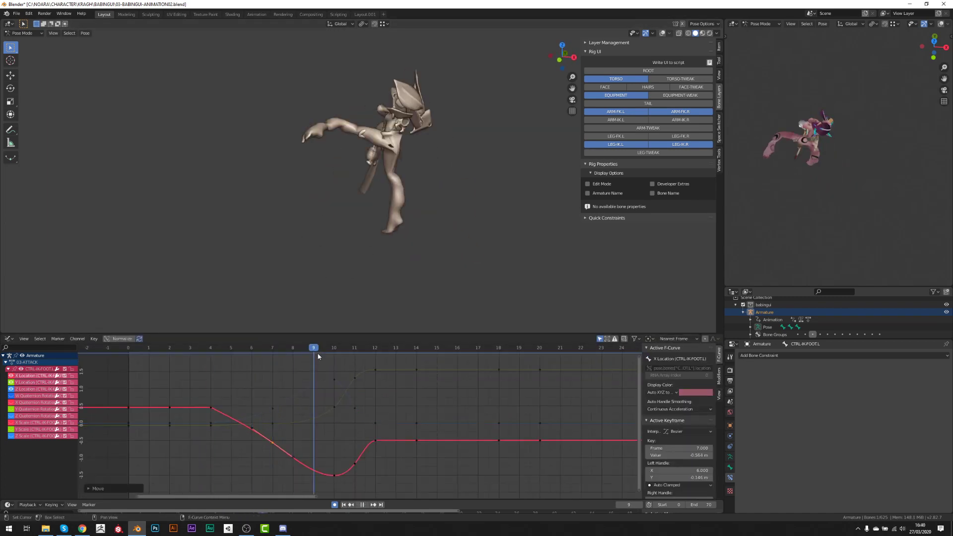
middle_click_drag(357, 258, 375, 263)
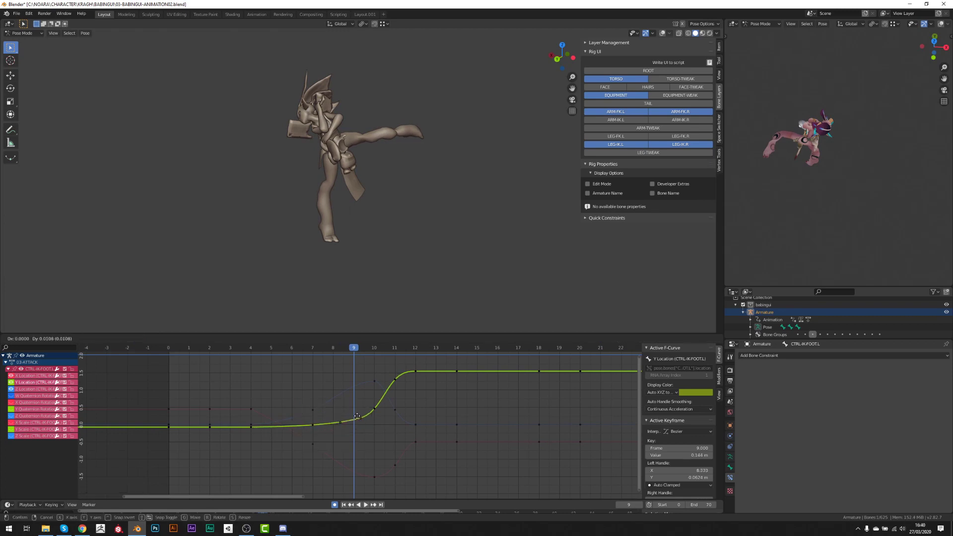
left_click(356, 415)
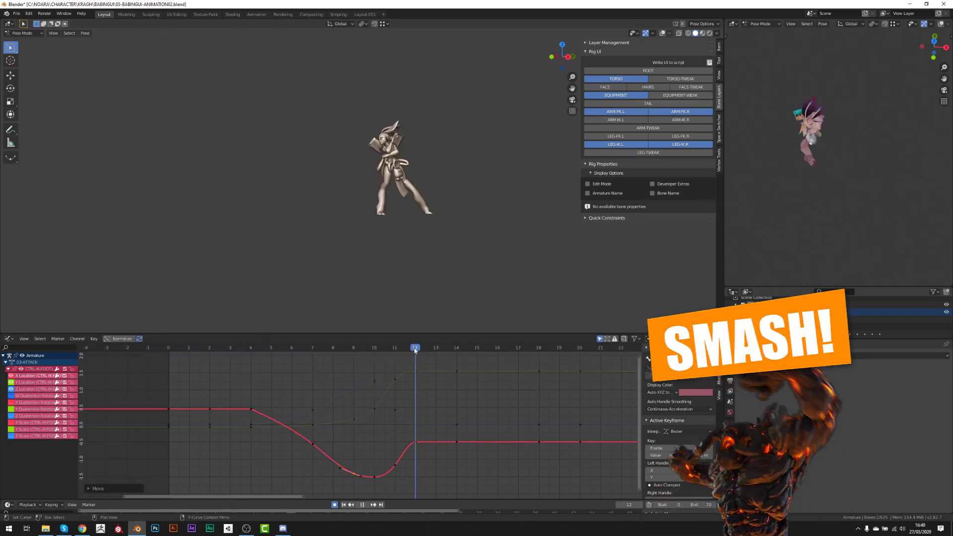
- Adjust the left IK foot's Y and X Location keys at frame 11 and scrub through the motion
left_click(368, 462)
middle_click_drag(367, 462, 372, 432)
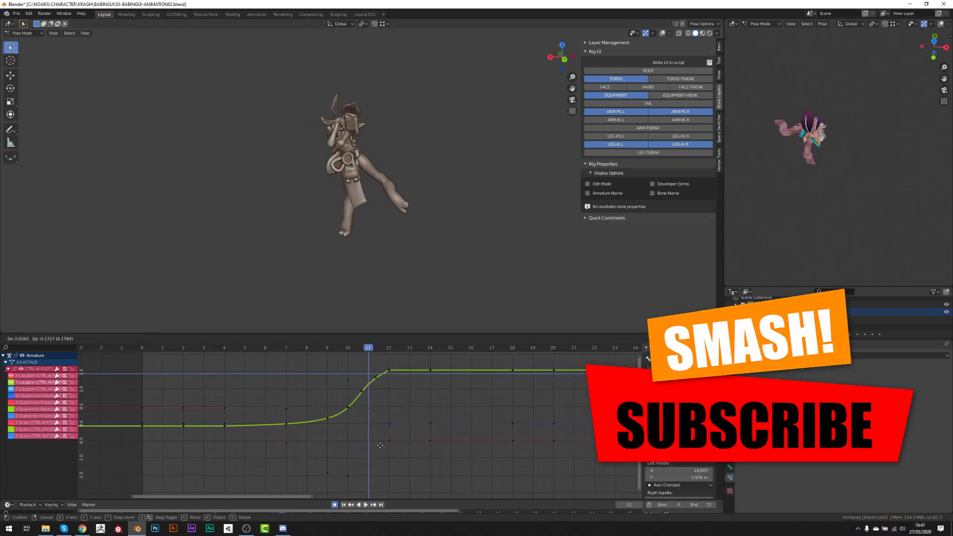
left_click(370, 406)
left_click(368, 459)
key("g")
left_click(370, 475)
middle_click_drag(395, 221, 398, 255)
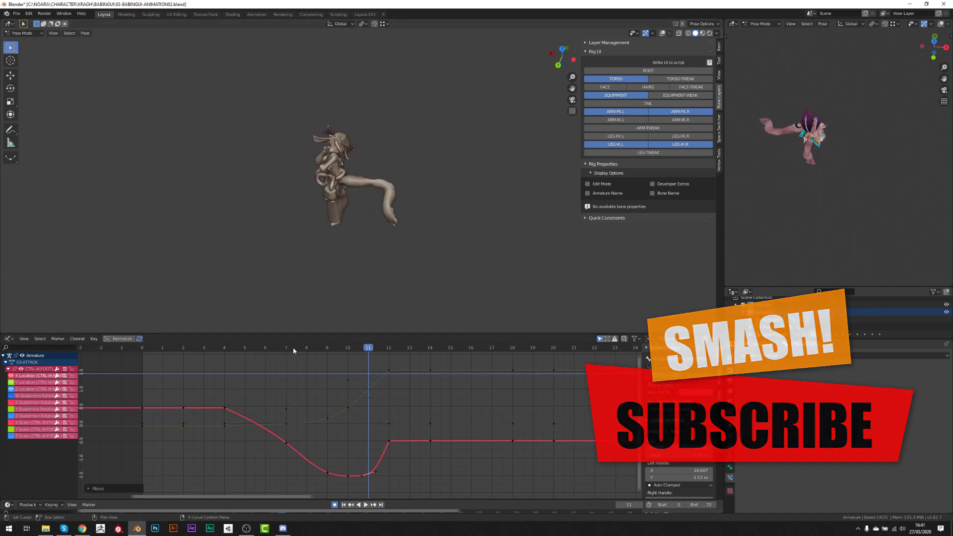
left_click_drag(292, 348, 373, 364)
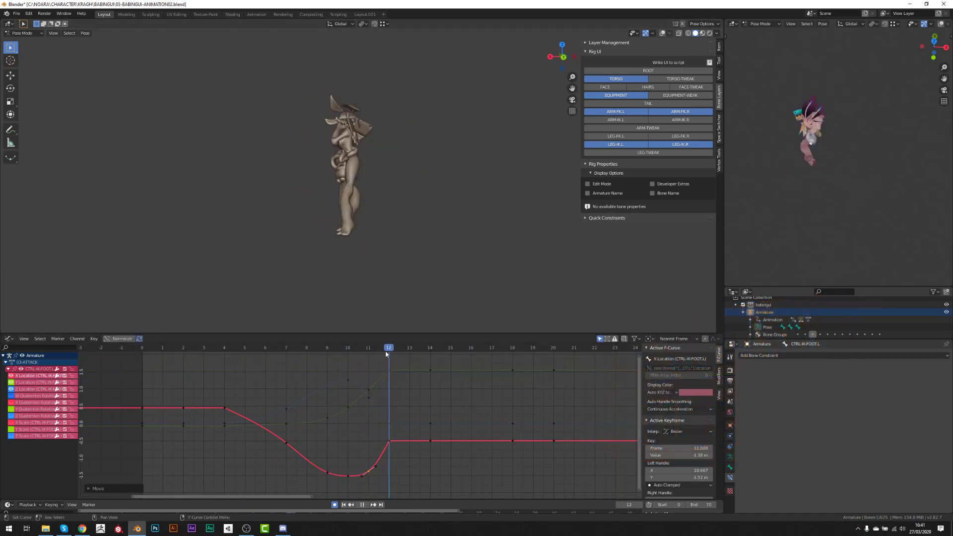
- Adjust the left IK foot's Z Location key at frame 11
key("Escape")
left_click(369, 399)
key("g")
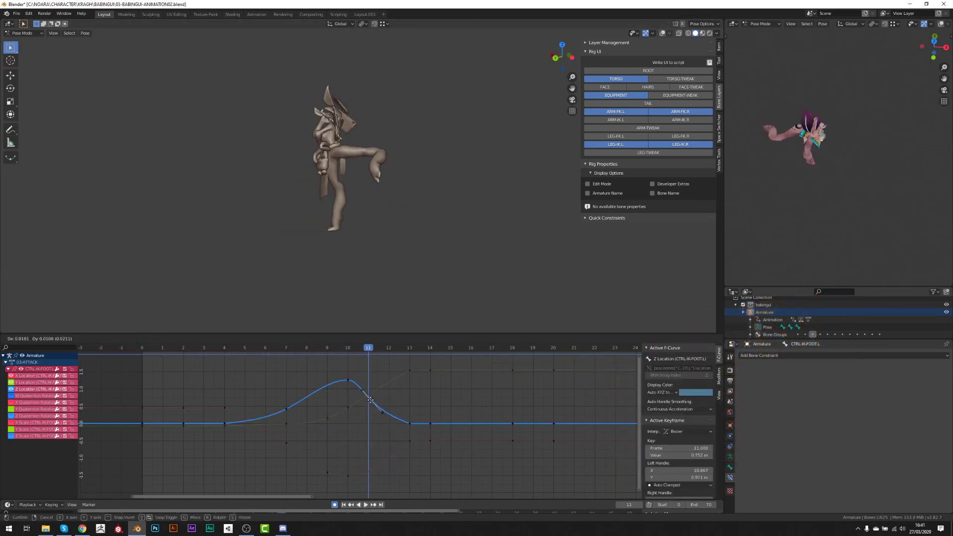
mouse_move(301, 353)
left_mouse_down()
mouse_move(368, 352)
mouse_move(289, 352)
left_mouse_up()
- Lower the left ankle control's Z Euler Rotation key at frame 6 and adjust its rotation keys at frame 7
left_click(435, 202)
middle_click_drag(380, 207, 263, 207)
left_click_drag(289, 351, 312, 370)
left_click_drag(310, 408, 311, 412)
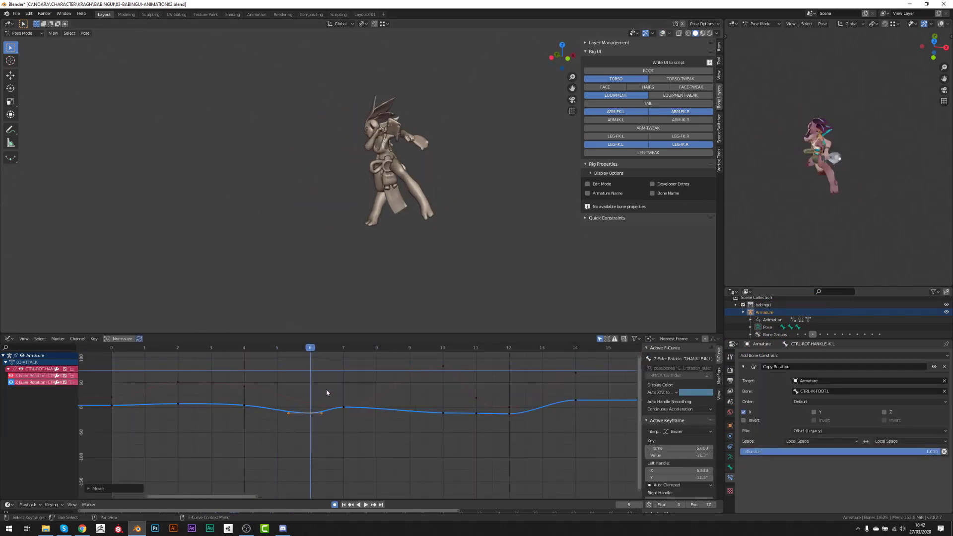
left_click_drag(311, 356, 342, 356)
left_click_drag(343, 407, 344, 411)
left_click(343, 407)
left_click_drag(342, 350, 269, 348)
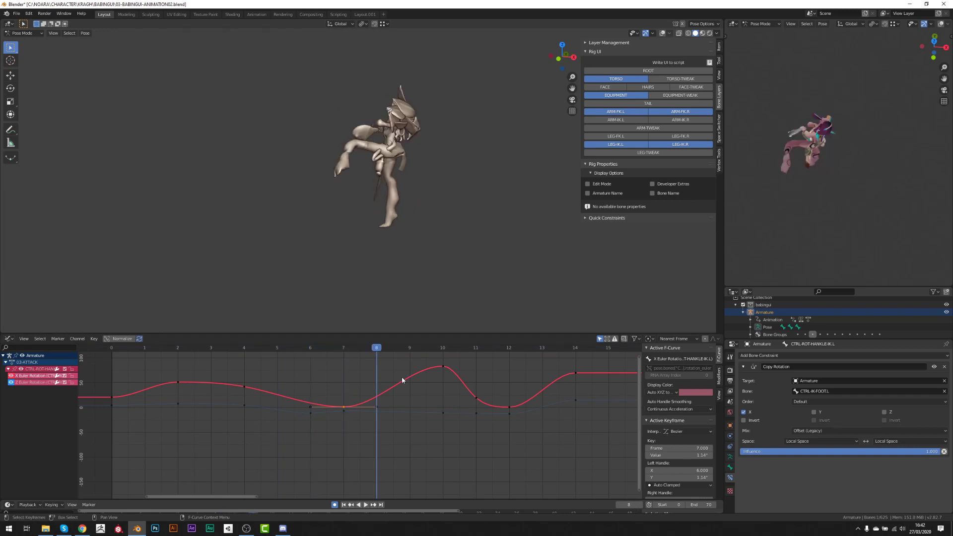
- Raise the left ankle's X Euler Rotation at frame 8 and duplicate its frame 7 Z Euler key to frame 8 with a higher value
left_click_drag(379, 386, 378, 375)
middle_click_drag(377, 277, 348, 278)
left_click_drag(376, 376, 377, 361)
middle_click_drag(353, 416, 366, 404)
left_click(356, 399)
key("shift+d")
left_click_drag(389, 398, 389, 381)
middle_click_drag(367, 270, 349, 278)
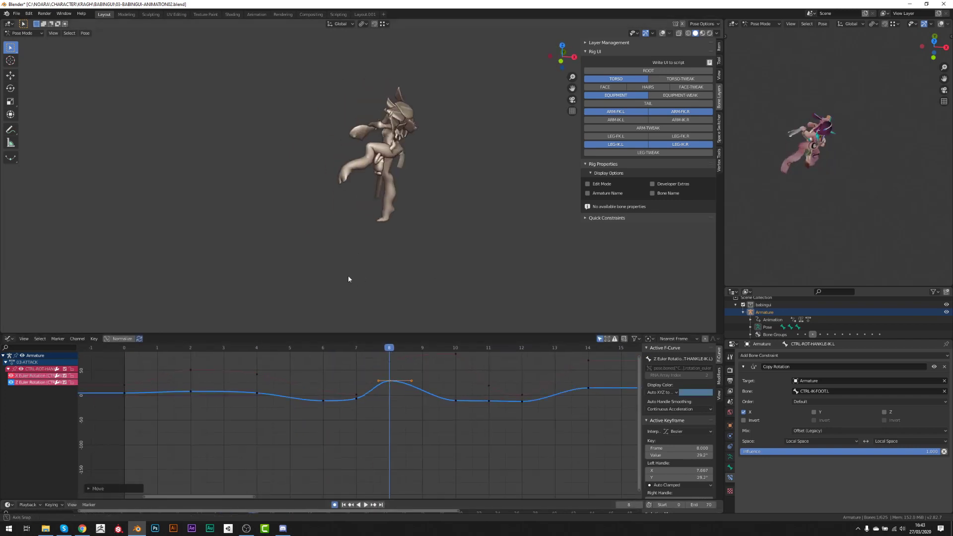
- Reshape the left IK foot's Y Location curve around frame 9
left_click(340, 173)
left_click(40, 375)
key("Home")
middle_click_drag(188, 449, 336, 459)
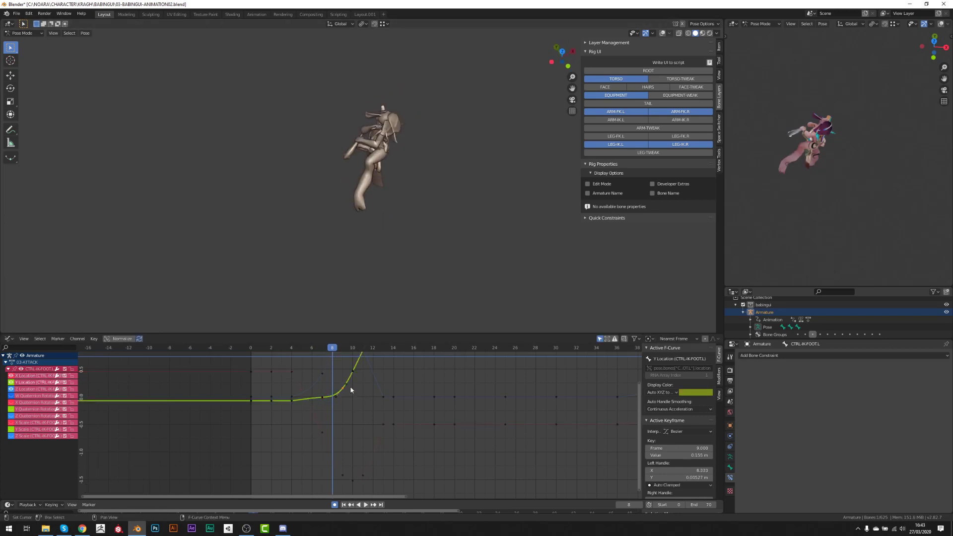
scroll(364, 360, "down", 2)
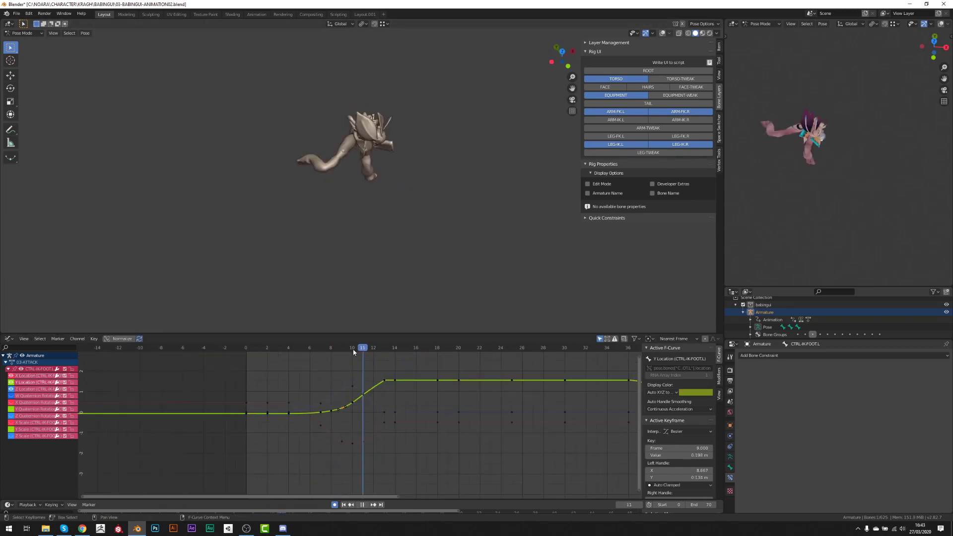
middle_click_drag(367, 248, 367, 198)
- Raise the left ankle control's rotation key slightly at frame 7
left_click(409, 183)
key("Home")
mouse_move(288, 349)
left_mouse_down()
mouse_move(298, 355)
mouse_move(275, 352)
left_mouse_up()
left_click_drag(275, 424, 275, 420)
left_click_drag(275, 349, 321, 350)
- Duplicate the left ankle's frame 8 rotation key toward frame 9 and play back the animation
left_click(298, 393)
key("shift+d")
key("x")
key("y")
left_click(317, 403)
key("space")
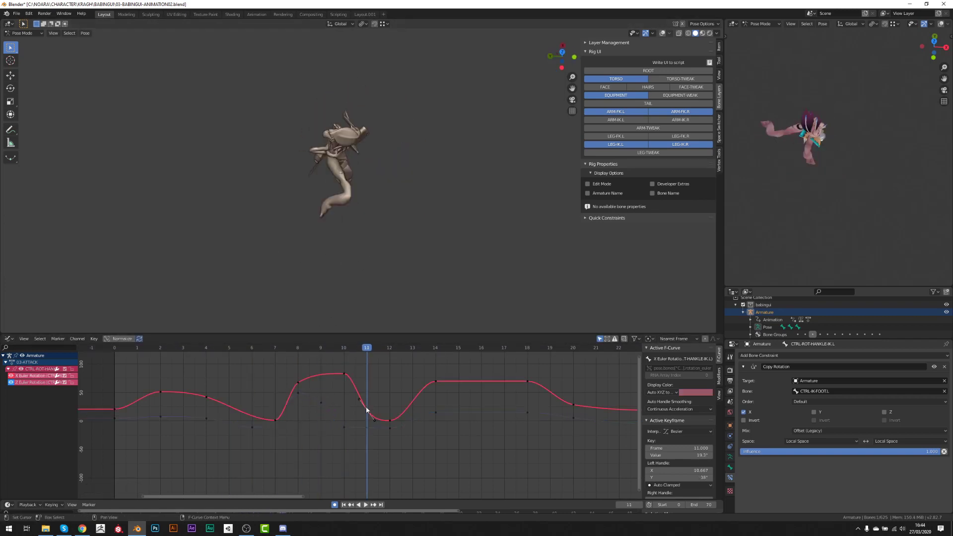
- Raise the left ankle's X Euler Rotation key at frame 11 and move its frame 10 key to frame 9
left_click_drag(367, 409, 367, 353)
middle_click_drag(344, 247, 462, 193)
left_click(367, 428)
left_click_drag(362, 353, 344, 353)
left_click_drag(344, 373, 320, 362)
key("shift+alt+z")
left_click_drag(344, 352, 367, 353)
middle_click_drag(392, 184, 347, 249)
- Adjust the left ankle's X Euler Rotation key at frame 12
left_click(388, 420)
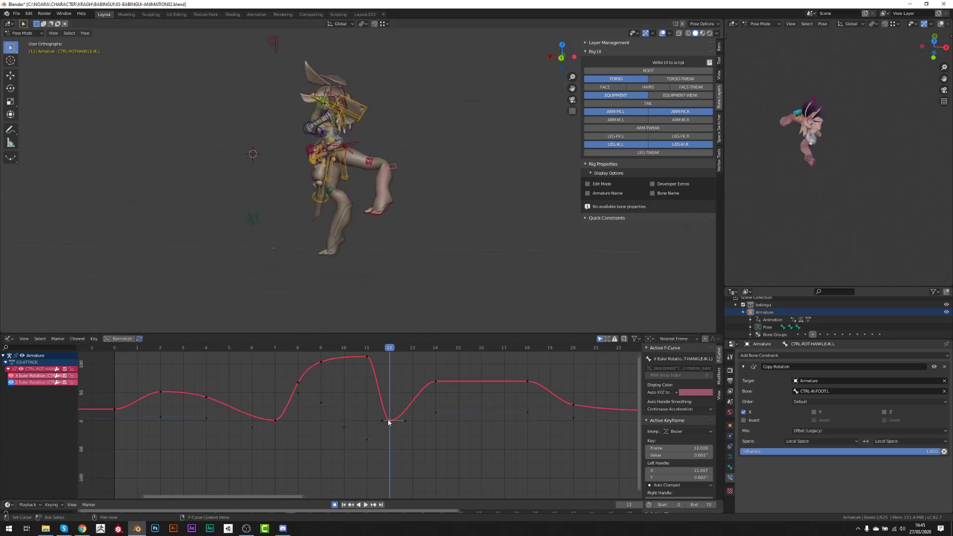
left_click_drag(397, 412, 397, 431)
middle_click_drag(387, 223, 352, 233)
- Insert a left IK foot key at frame 12 and adjust its Y Location curve
left_click(378, 214)
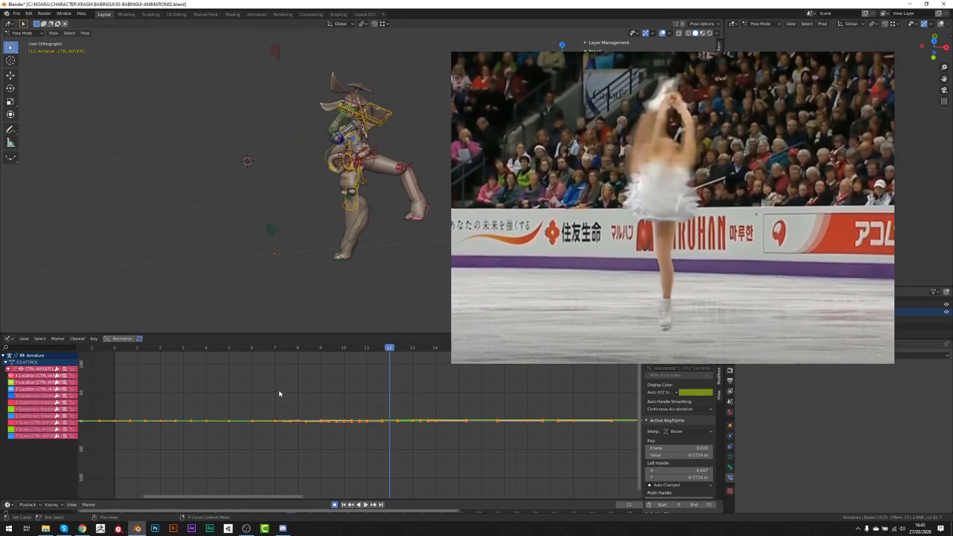
middle_click_drag(278, 392, 337, 399, "ctrl")
key("i")
left_click(337, 395)
middle_click_drag(347, 223, 397, 213)
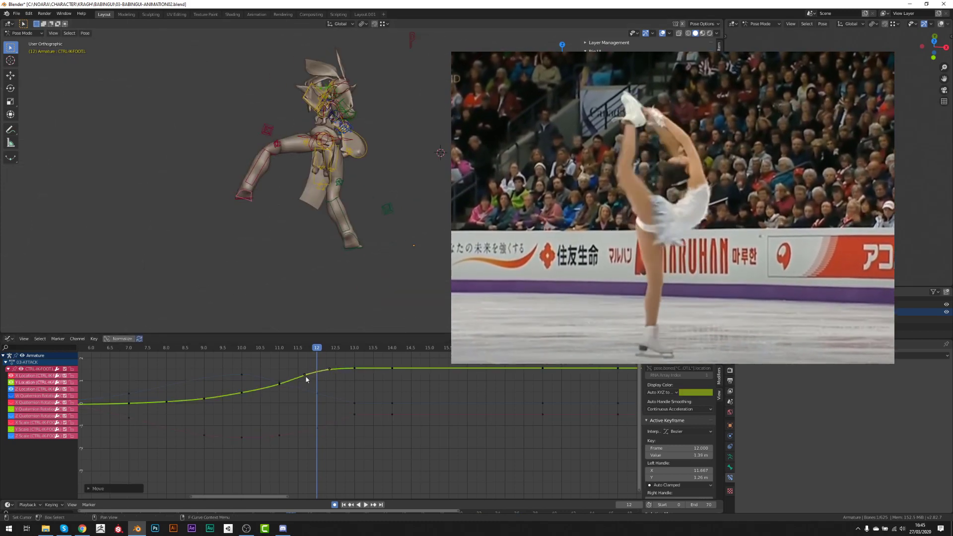
- Preview the animation full screen without overlays, then return to the previous layout
key("ctrl+alt+space")
key("shift+alt+z")
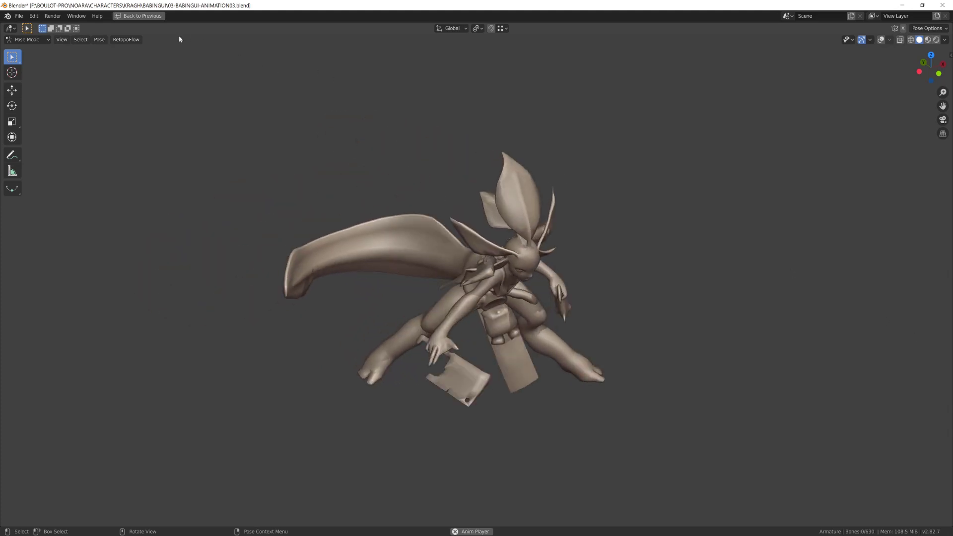
left_click(142, 16)
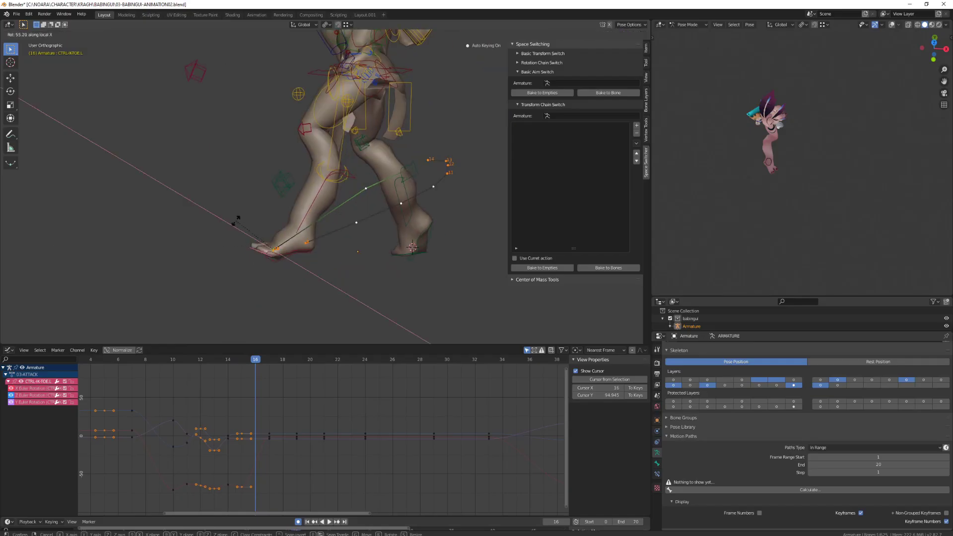
- Select the left IK toe's rotation keys at frame 17 and play back the animation
left_click_drag(267, 424, 277, 452)
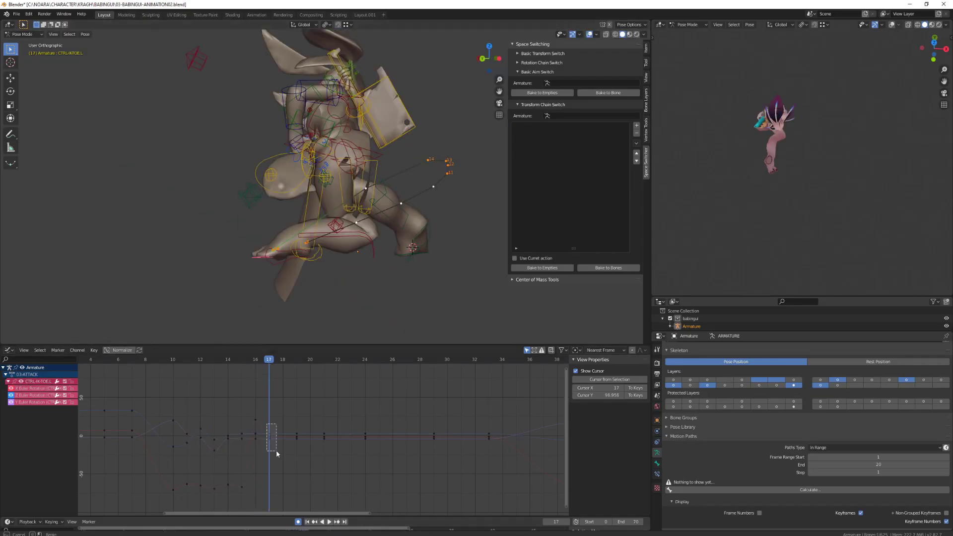
key("Home")
key("space")
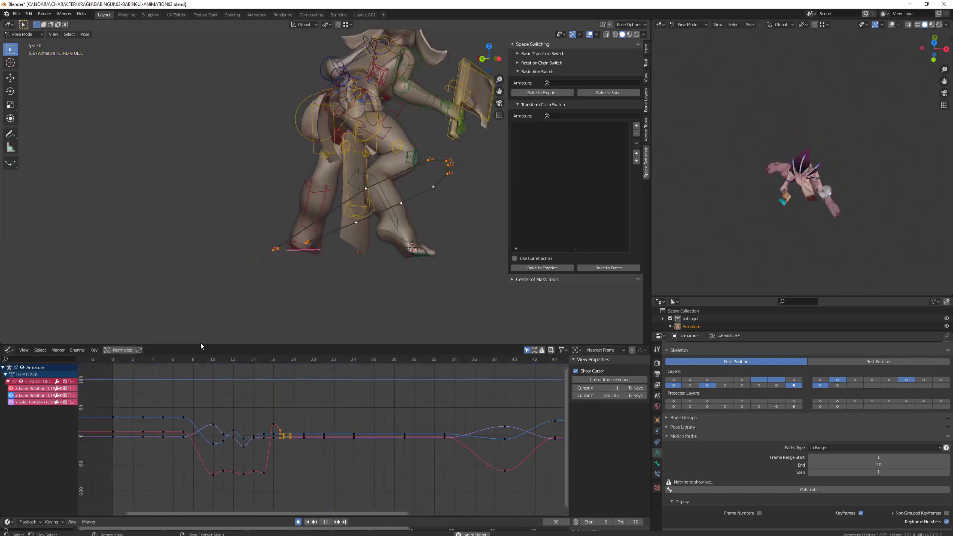
key("space")
- Select the torso master control, frame all its curves, and view the character from the front without overlays
left_click(368, 144)
mouse_move(278, 361)
left_mouse_down()
mouse_move(277, 374)
mouse_move(303, 364)
mouse_move(263, 364)
left_mouse_up()
key("a")
key("Home")
key("shift+alt+z")
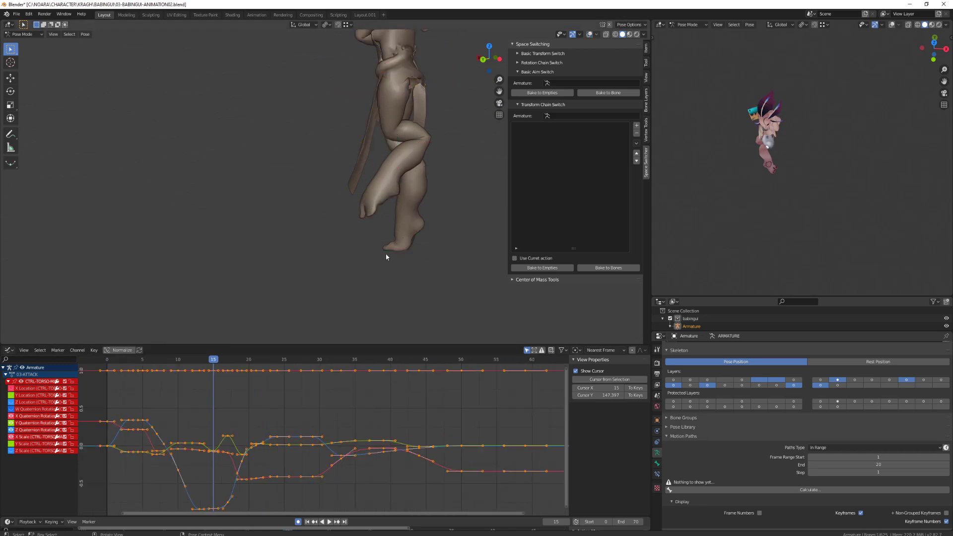
middle_click_drag(387, 257, 417, 268)
key("Home")
left_click_drag(234, 359, 155, 359)
middle_click_drag(278, 278, 208, 314)
key("KP_1")
- Reshape the torso master's Y Quaternion Rotation curve around frame 12
scroll(154, 384, "up", 10)
left_click(255, 410)
middle_click_drag(154, 385, 215, 366)
left_click(284, 401)
key("Right")
key("Right")
key("Left")
left_click(282, 435)
left_click(284, 405)
left_click(216, 450)
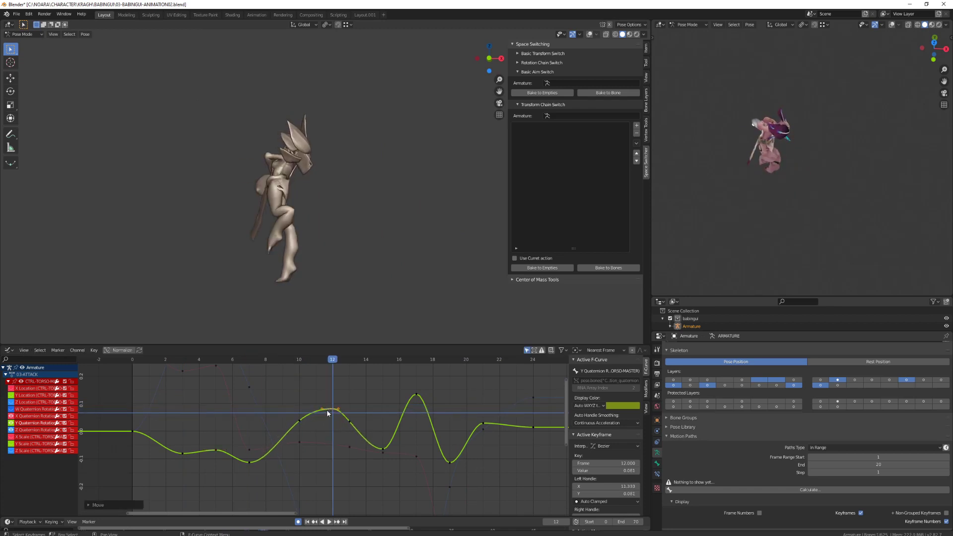
- Lower the torso master's Z Quaternion Rotation key at frame 10
left_click_drag(305, 370, 299, 365)
middle_click_drag(278, 248, 375, 251)
key("Home")
mouse_move(297, 359)
left_mouse_down()
mouse_move(257, 360)
mouse_move(306, 359)
left_mouse_up()
scroll(317, 437, "up", 5)
left_click_drag(300, 460, 299, 466)
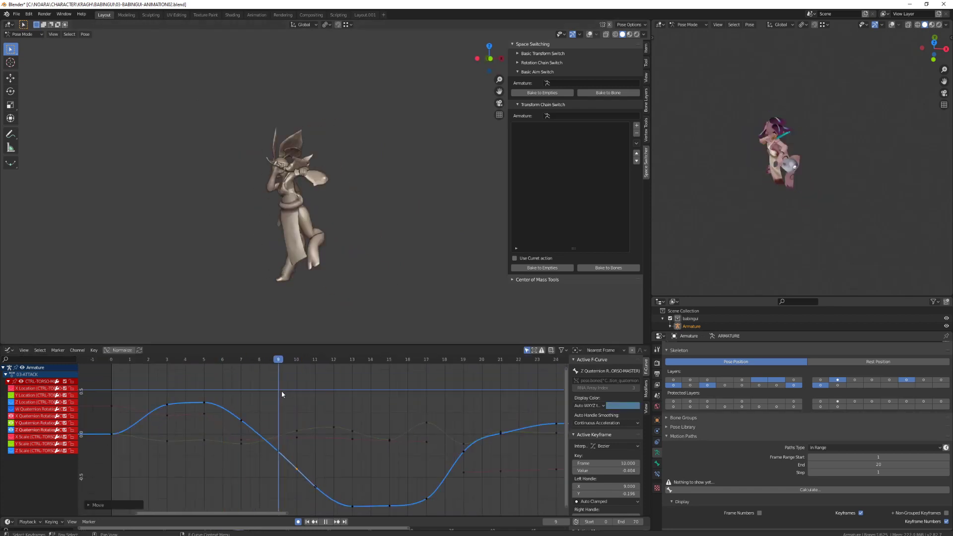
- Lower the torso master's rotation curve keys at frames 15 and 17
right_click_drag(281, 392, 389, 431, "shift")
middle_click_drag(389, 502, 365, 483)
middle_click_drag(340, 400, 239, 376, "ctrl")
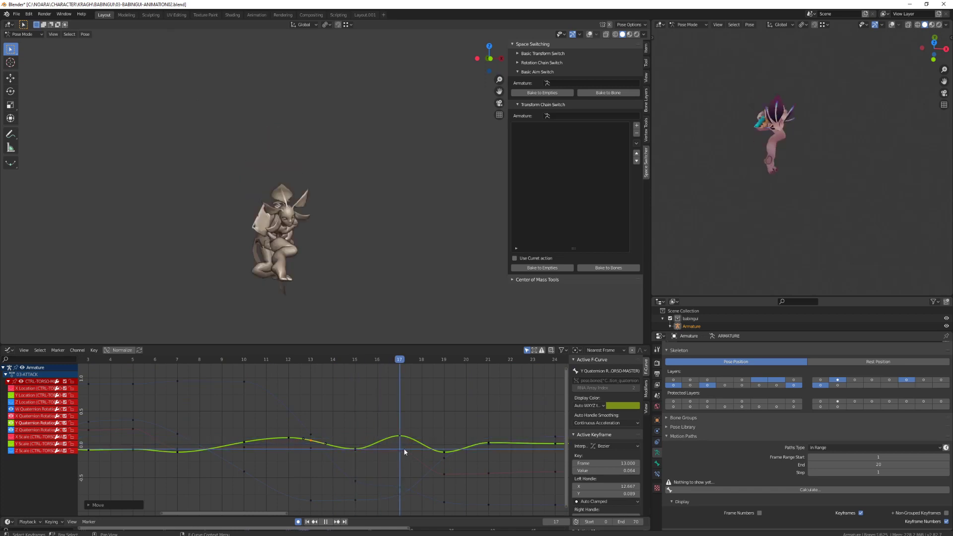
middle_click_drag(404, 450, 385, 414)
right_click_drag(385, 414, 340, 442, "shift")
left_click_drag(337, 446, 337, 453)
right_click_drag(342, 372, 381, 372, "shift")
left_click_drag(380, 451, 381, 457)
- Adjust the torso master's rotation keys at frames 17 and 19 and play back the animation
left_click(381, 402)
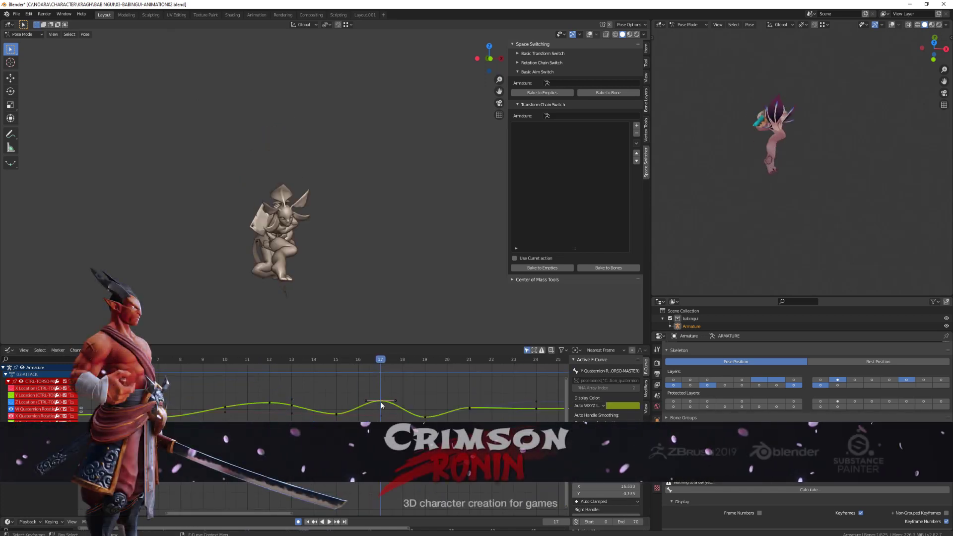
key("space")
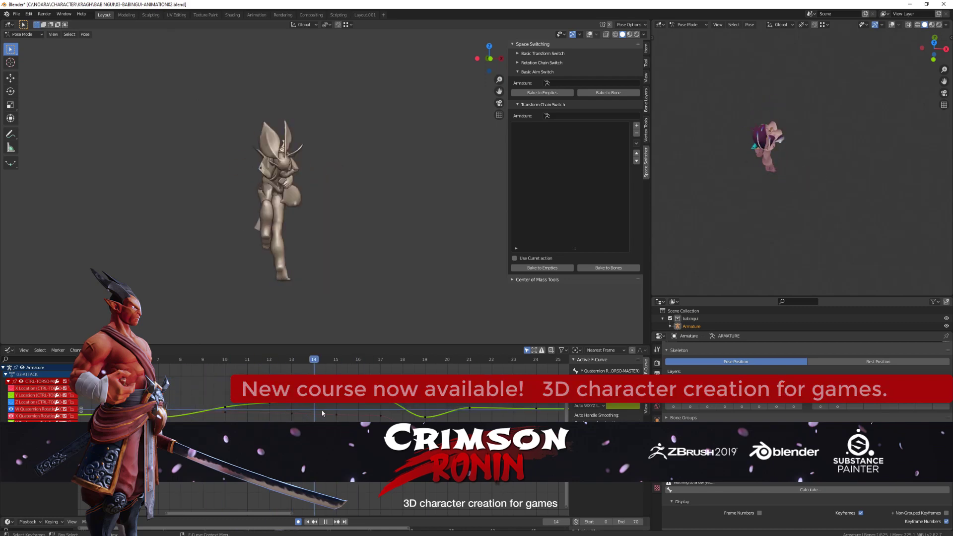
key("space")
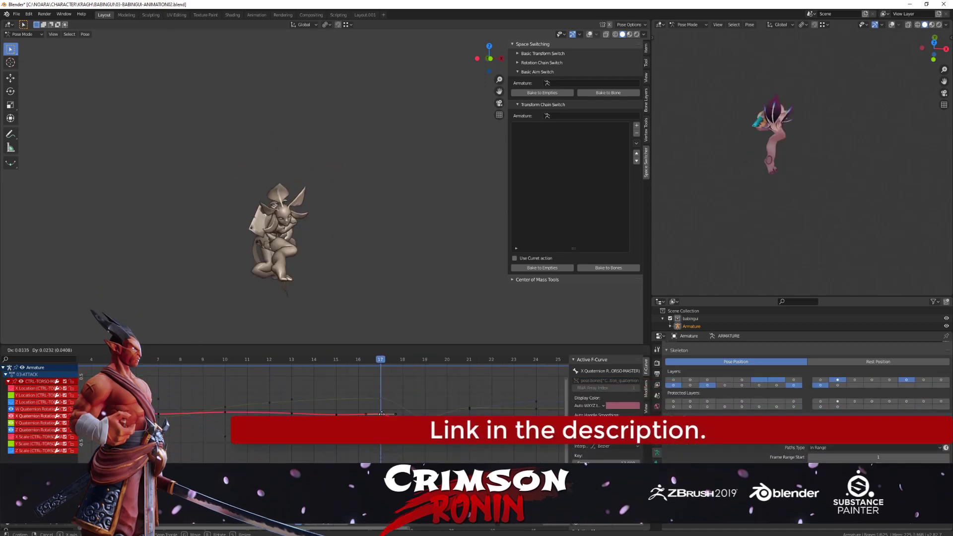
left_click(423, 416)
key("g")
left_click(423, 416)
key("space")
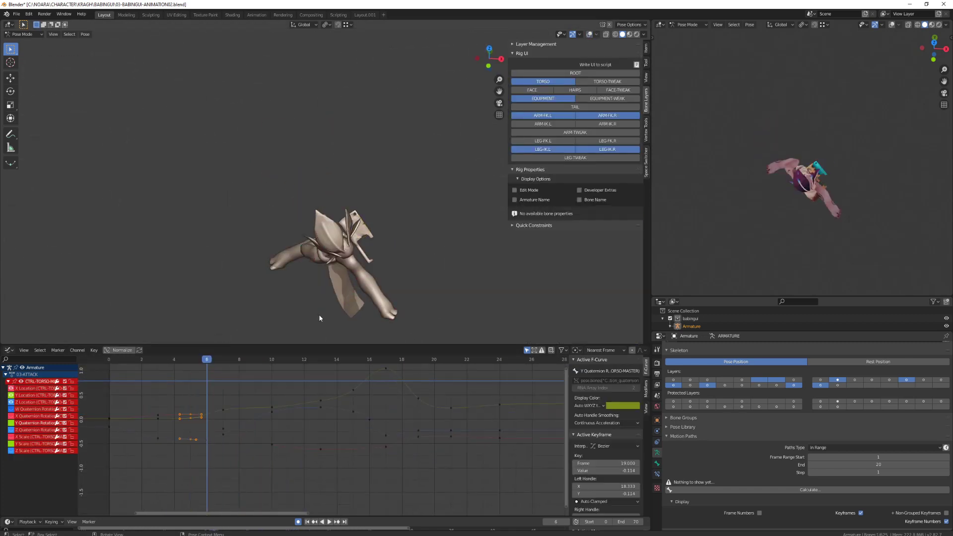
- Adjust the torso master's Y Location key at frame 10 and its X Location key at frame 13
middle_click_drag(318, 314, 290, 241)
left_click_drag(192, 361, 232, 367)
key("KP_7")
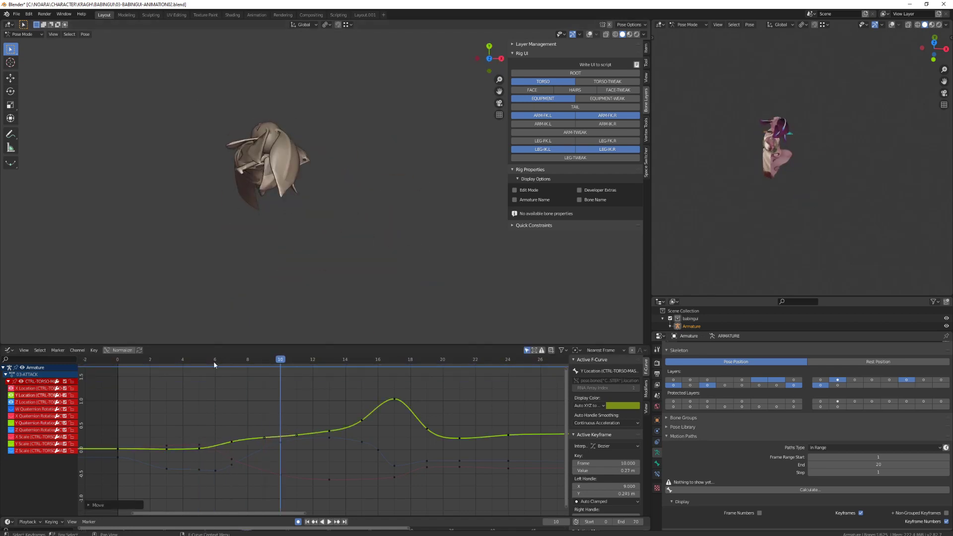
key("ctrl+shift+space")
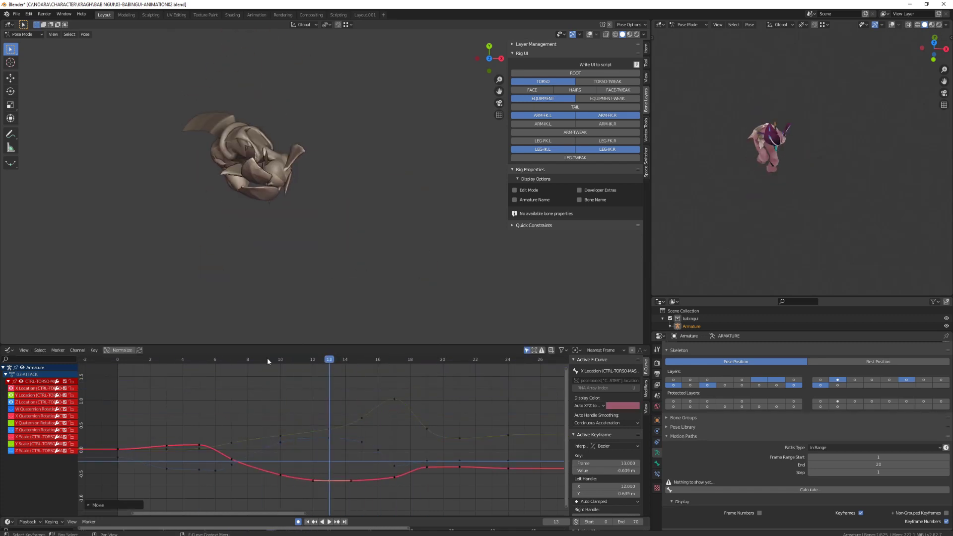
- Reshape the torso master's X Location curve around frames 17 to 21, raising the key at frame 19
right_click_drag(436, 406, 454, 427, "shift")
middle_click_drag(459, 459, 423, 458)
left_click_drag(423, 465, 423, 467)
right_click_drag(414, 407, 391, 386, "shift")
left_click(392, 468)
left_click_drag(390, 467, 387, 448)
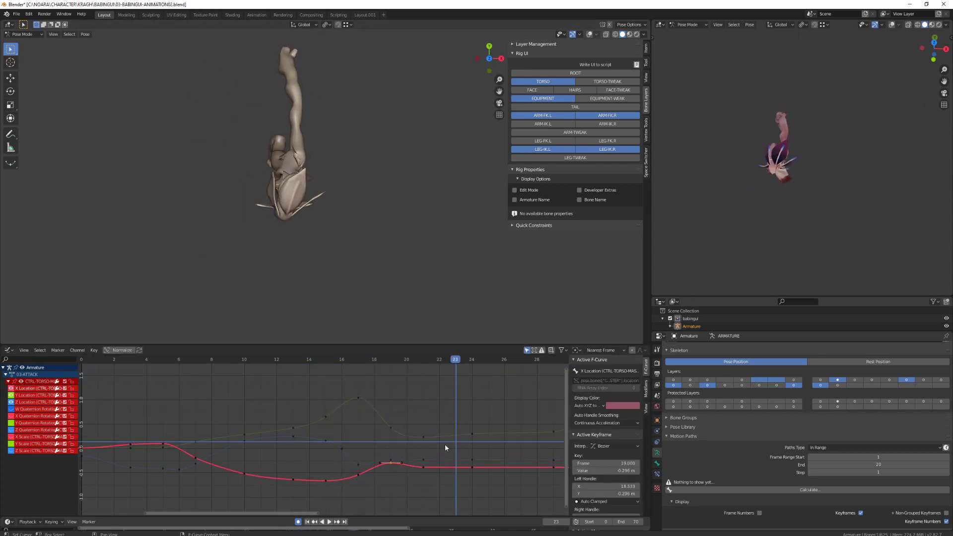
- Adjust the torso master's W Quaternion Rotation key at frame 15 and rotate the bone about 2° at frame 16
right_click_drag(212, 362, 241, 368, "shift")
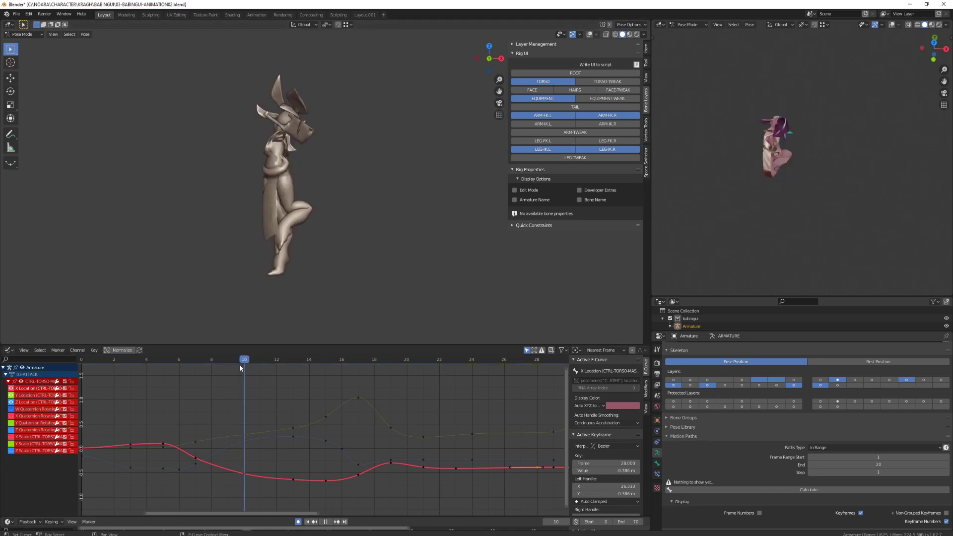
right_click_drag(312, 401, 344, 409, "shift")
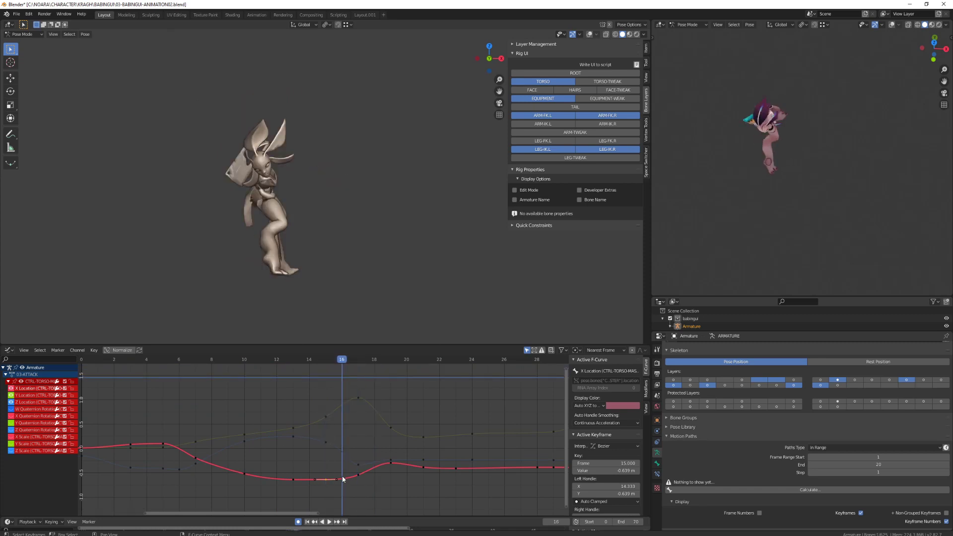
left_click(358, 440)
key("g")
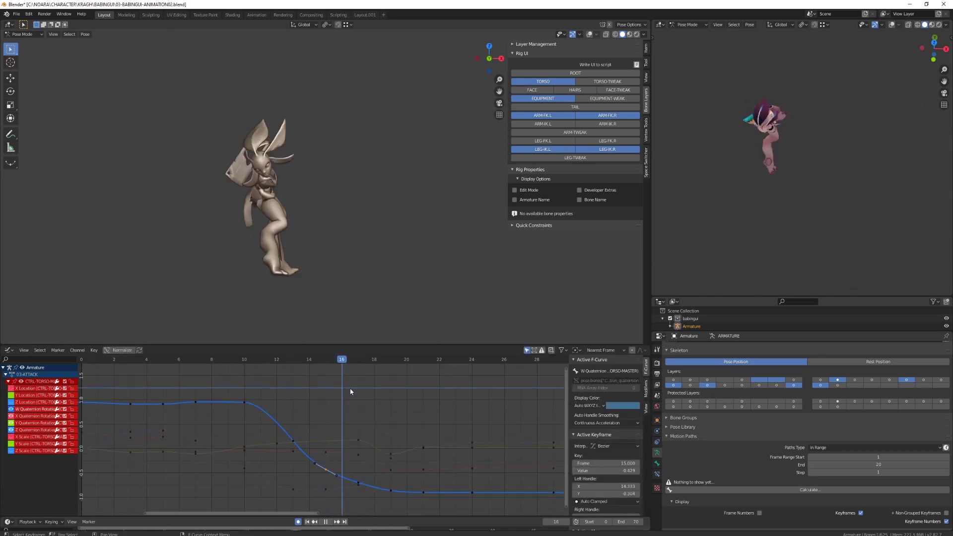
left_click(309, 437)
left_click(308, 125)
key("space")
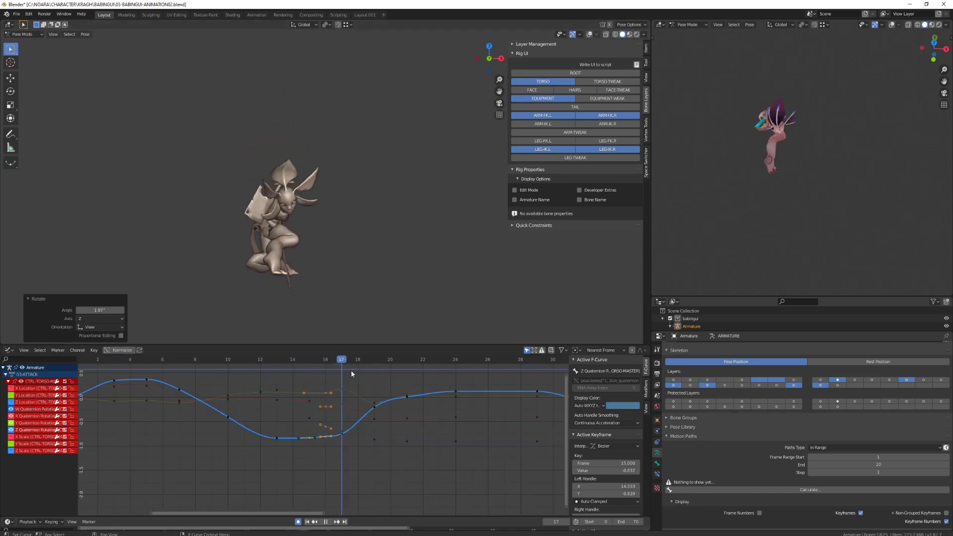
- Raise the torso master's Z Quaternion Rotation key at frame 17 and clear the selection
key("space")
scroll(323, 385, "up", 1)
left_click(344, 400)
key("g")
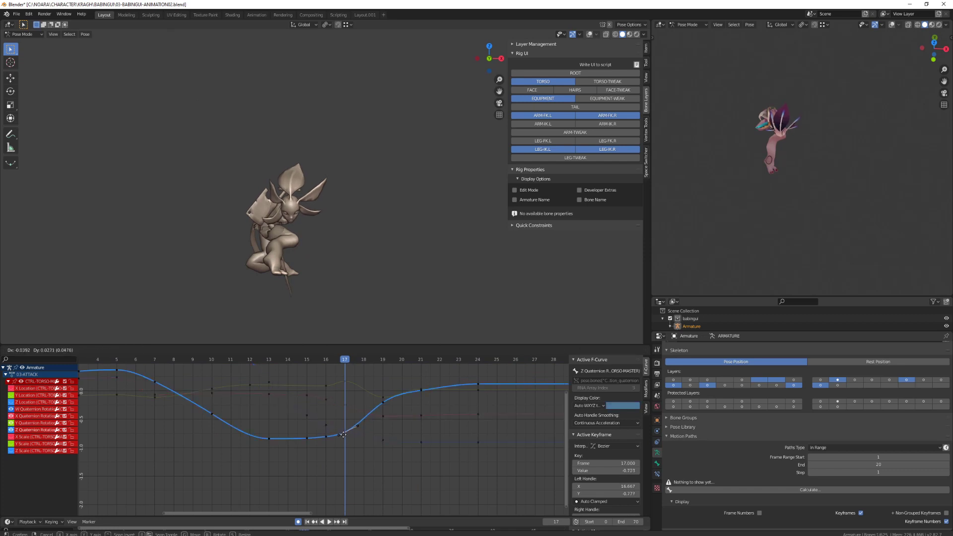
key("alt+a")
- Show the viewport overlays and play back the attack in the front view
scroll(301, 380, "down", 7)
left_click_drag(293, 378, 225, 375)
key("shift+alt+z")
middle_click_drag(422, 219, 327, 210)
key("space")
key("KP_1")
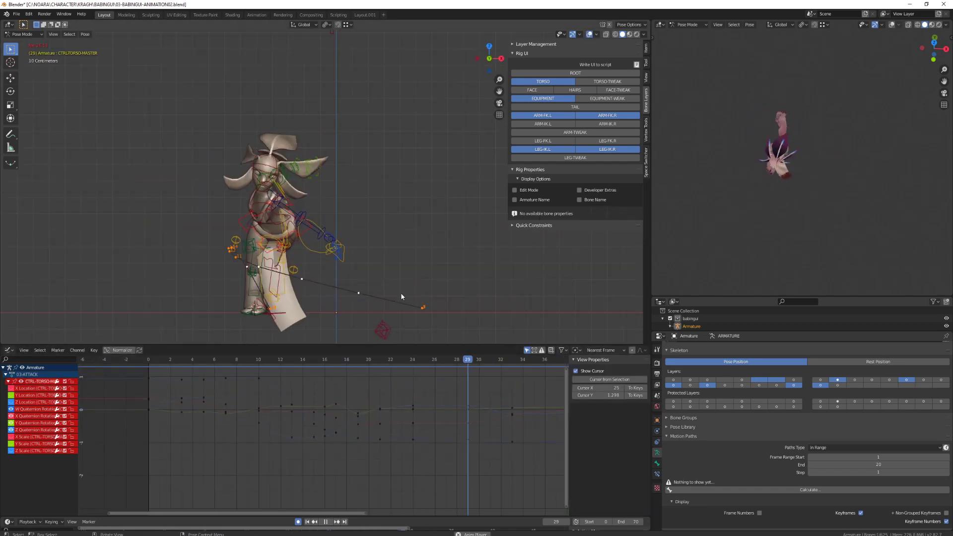
- Duplicate the torso master's frame 33 keys to frame 35
right_click_drag(267, 369, 284, 401, "shift")
key("space")
left_click(284, 420)
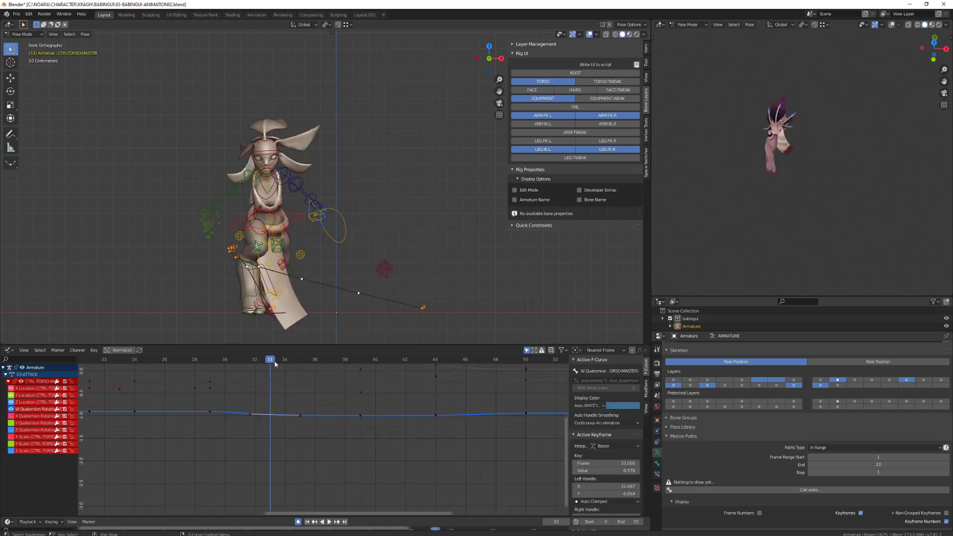
key("shift+d")
left_click(268, 425)
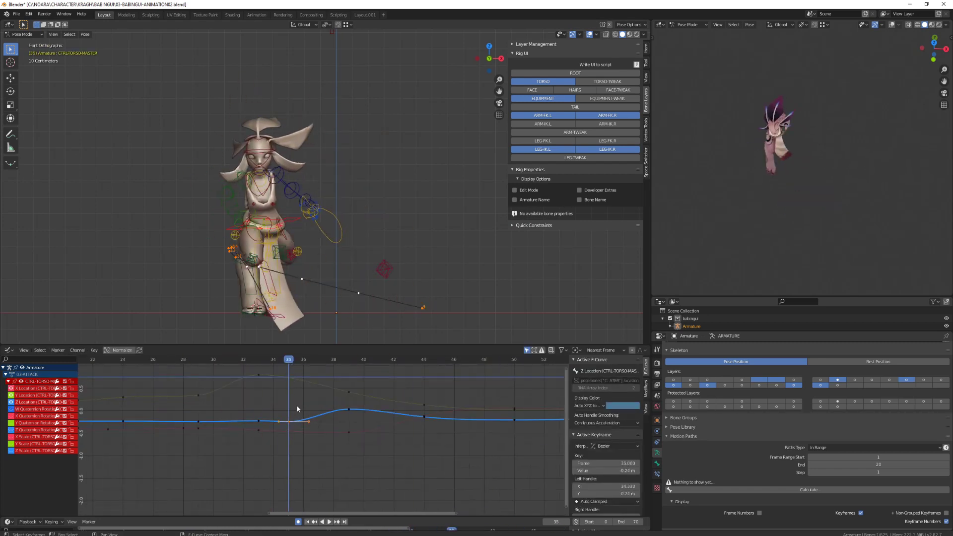
- Play back the animation and adjust the torso master's curve key at frame 39
key("space")
right_click_drag(169, 370, 446, 376, "shift")
left_click(349, 432)
key("g")
left_click(300, 381)
- Select the left foot IK control, move its keys to about frame 35 and play back the animation
middle_click_drag(447, 375, 349, 372)
right_click_drag(348, 371, 221, 379, "shift")
left_click(292, 298)
middle_click_drag(357, 278, 248, 286)
right_click_drag(223, 372, 207, 413, "shift")
key("alt+h")
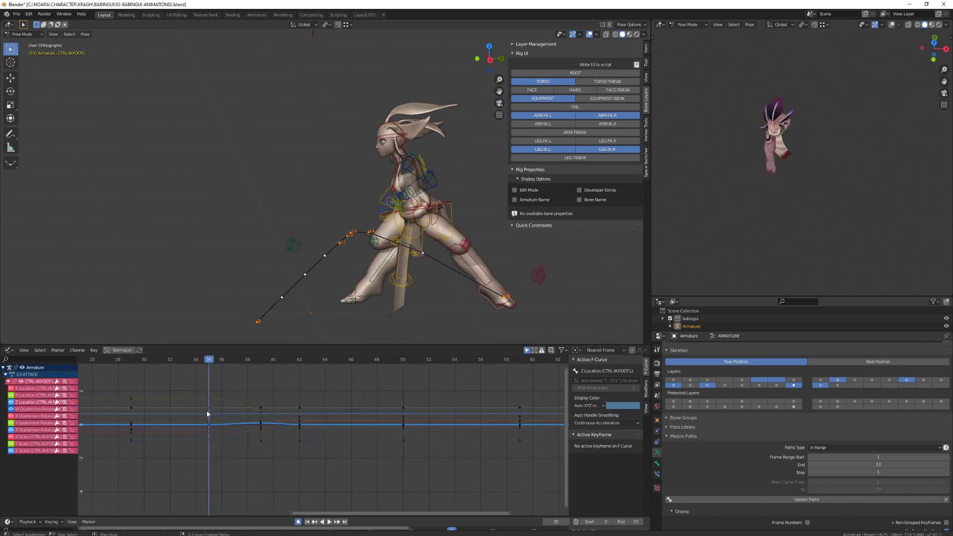
left_click_drag(180, 389, 204, 444)
key("g")
right_click_drag(208, 368, 265, 366, "shift")
scroll(248, 397, "down", 4)
scroll(244, 289, "down", 4)
key("space")
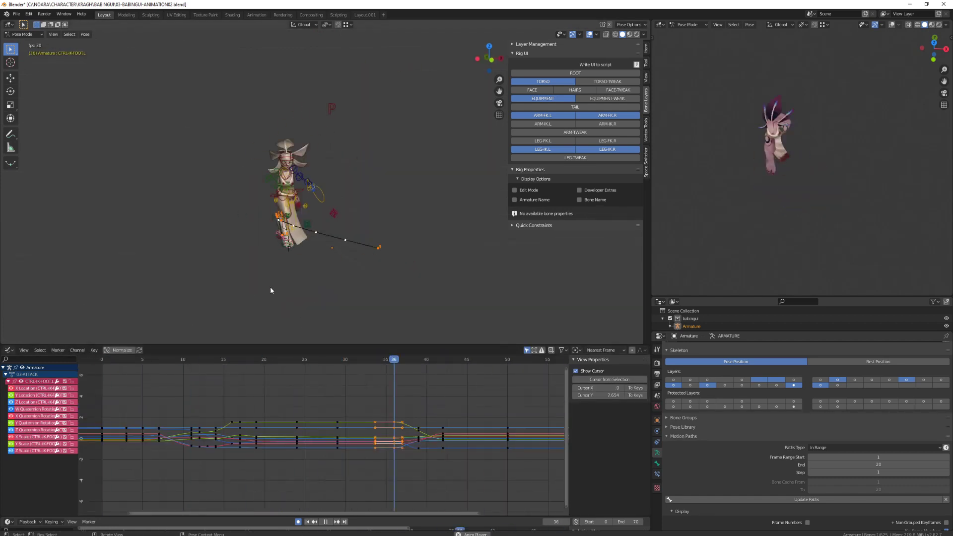
key("space")
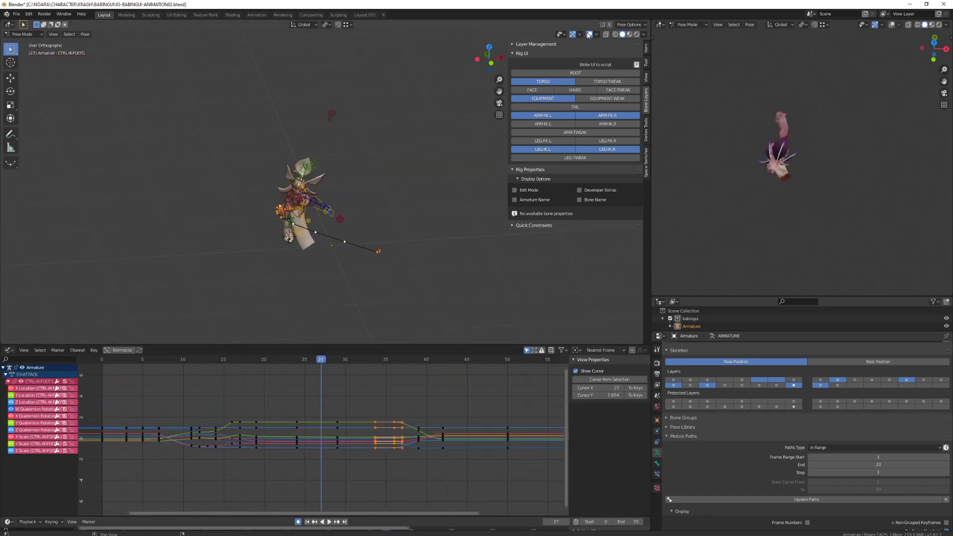
- Leave only the TORSO bone layer visible, deselect all bones and hide the viewport overlays
left_click_drag(542, 149, 607, 149)
middle_click_drag(278, 238, 337, 238)
left_click(297, 199)
key("a")
key("alt+a")
left_click(589, 34)
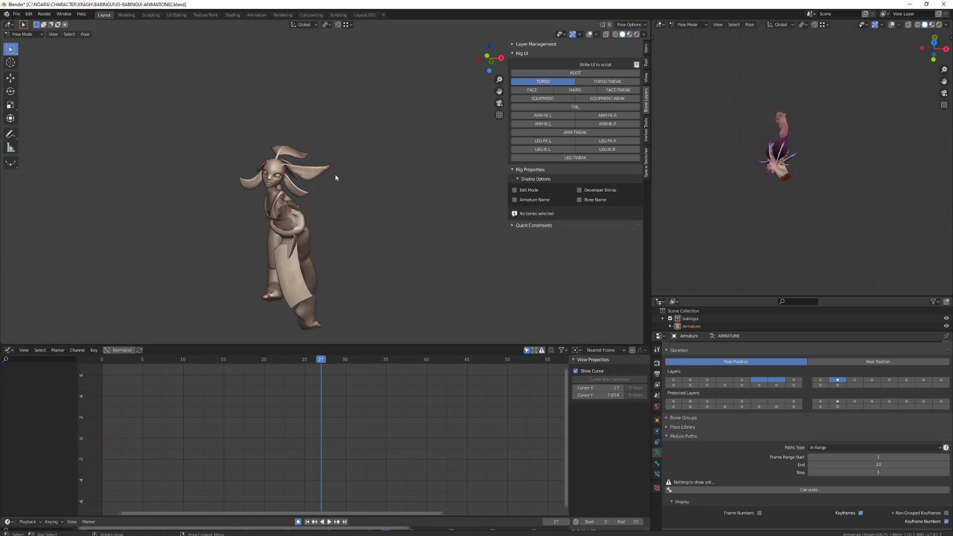
left_click(118, 361)
left_click(18, 376)
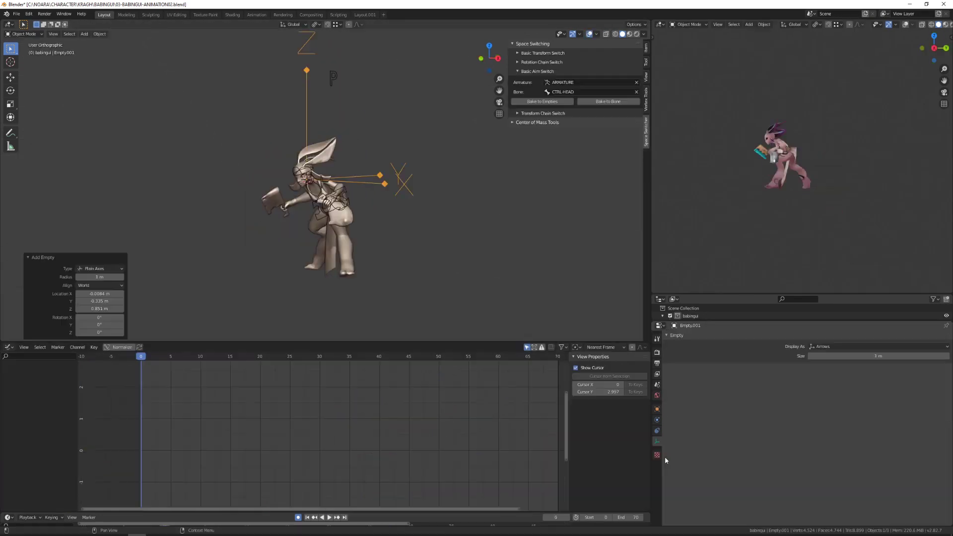
- Add a Copy Transforms constraint to the empty, targeting the Armature's CTRL-HEAD bone
left_click(656, 430)
left_click(704, 337)
left_click(742, 380)
left_click(753, 363)
type("H")
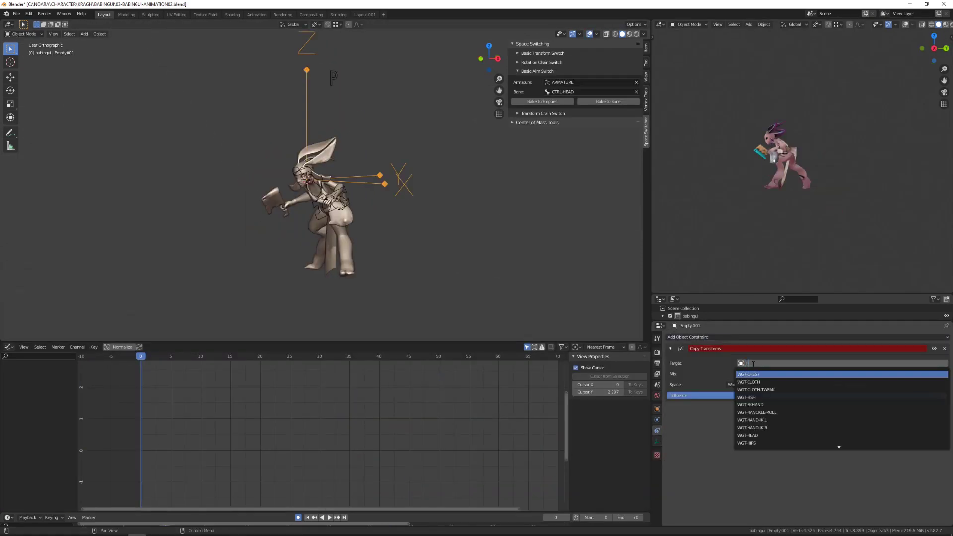
key("BackSpace")
key("BackSpace")
key("BackSpace")
key("BackSpace")
left_click(748, 374)
left_click(750, 374)
type("HEAD")
left_click(752, 385)
- Set the scene's end frame to 1 and bake the empty's object action over frames 0 to 1
middle_click_drag(373, 233, 428, 231)
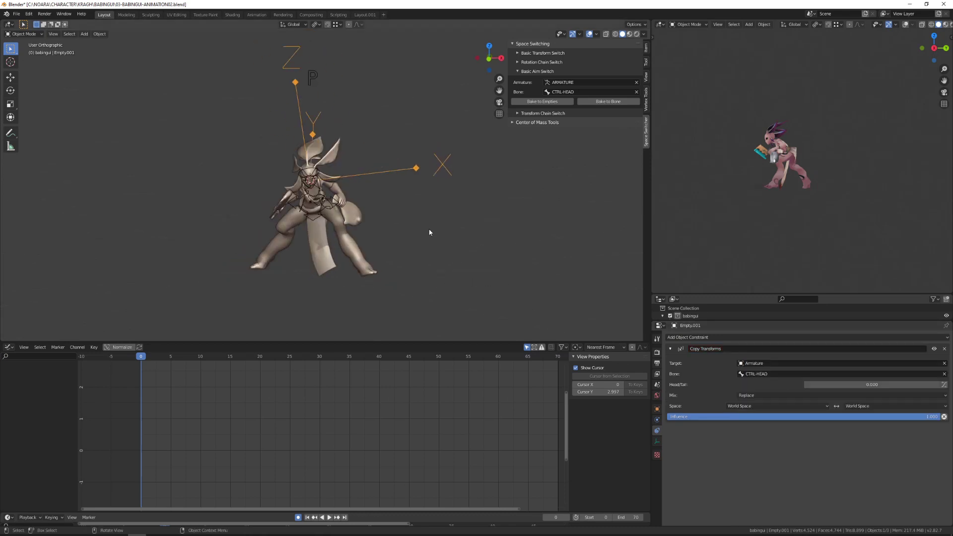
scroll(496, 411, "down", 6)
double_click(631, 518)
type("1")
key("Return")
scroll(397, 245, "up", 2)
key("F3")
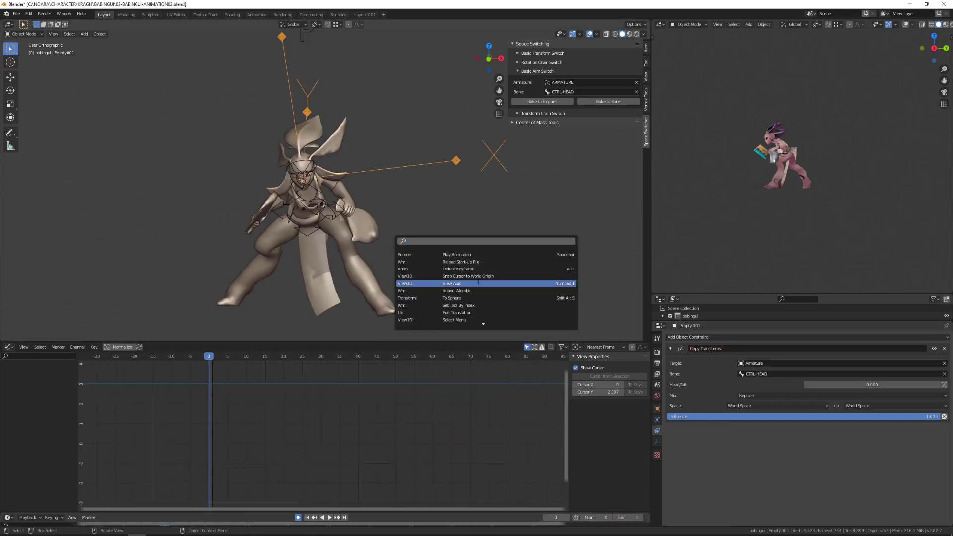
left_click(468, 313)
left_click(468, 416)
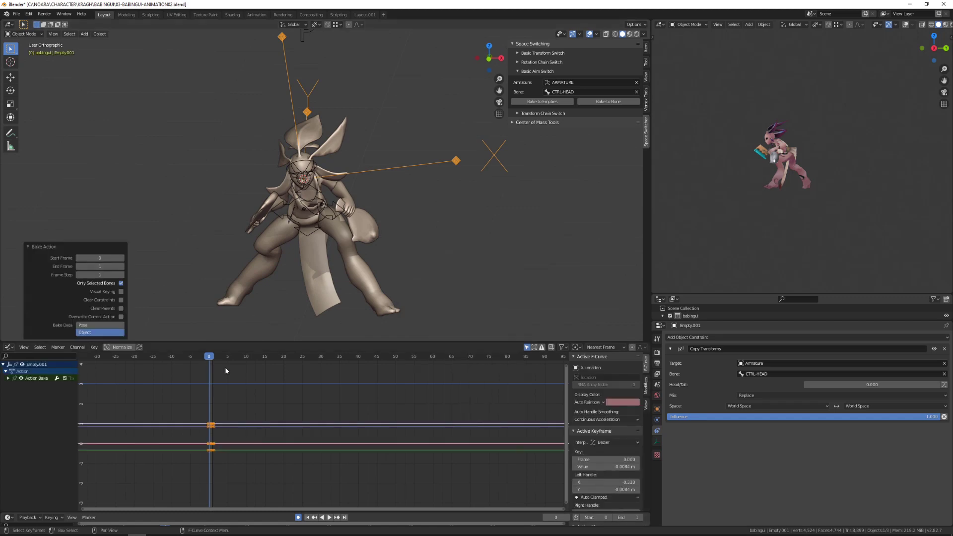
- Set the scene's end frame to 65
double_click(631, 518)
type("70")
key("Return")
left_click_drag(238, 357, 452, 378)
double_click(635, 517)
type("65")
key("Return")
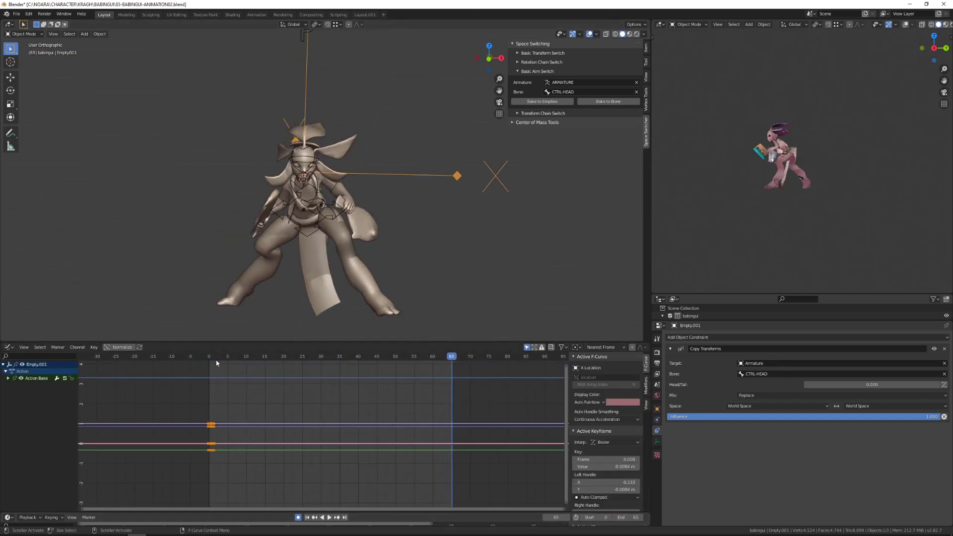
- Scrub through the baked range and try removing the empty's Copy Transforms constraint
left_click_drag(212, 364, 451, 364)
key("shift+Left")
left_click(943, 349)
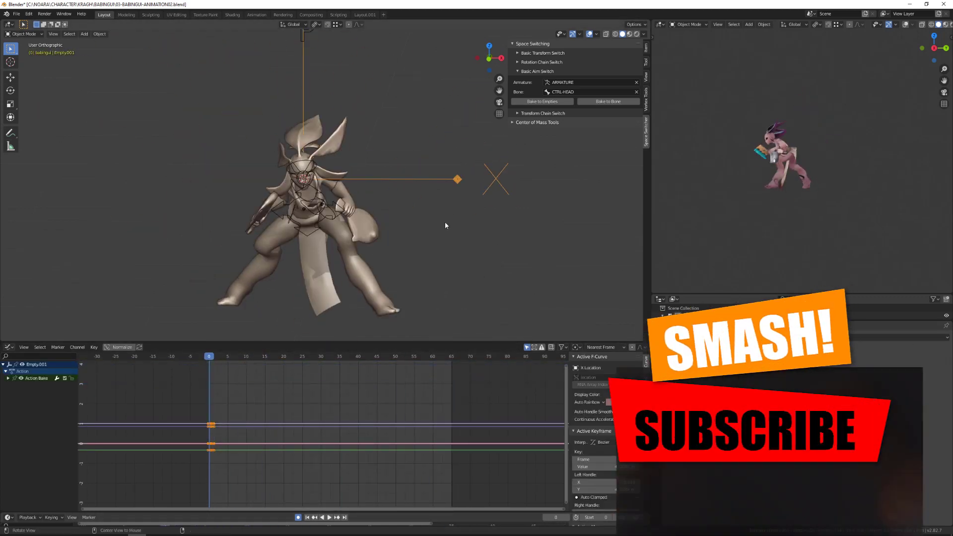
middle_click_drag(445, 223, 414, 205)
scroll(166, 450, "up", 5)
key("ctrl+z")
- Bake the empty's object action over frames 0 to 65 with Visual Keying and Clear Constraints, and scrub through it
key("F3")
key("Return")
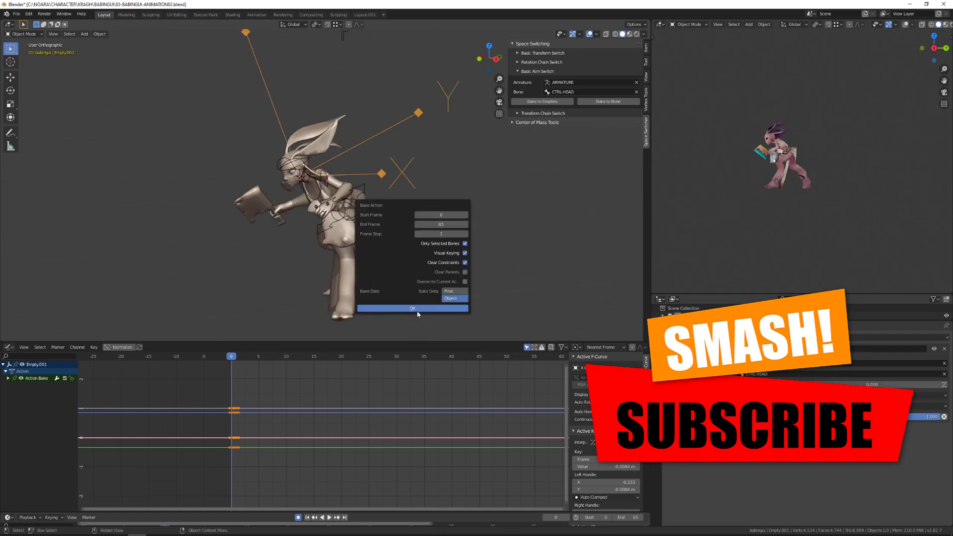
left_click(417, 313)
scroll(330, 258, "down", 5)
middle_click_drag(278, 377, 303, 437, "ctrl")
left_click_drag(201, 358, 348, 358)
key("shift+Left")
- Move the empty out in front of the character's head and delete its baked keys after the first frame
middle_click_drag(236, 225, 362, 164)
left_click(273, 203)
scroll(254, 400, "down", 5)
left_click_drag(534, 469, 266, 407)
key("Delete")
scroll(263, 277, "up", 4)
middle_click_drag(263, 257, 294, 233, "shift")
- Constrain the empty with Child Of to the Armature's CTRL-HEAD bone and bake frames 0 to 65 with Visual Keying and Clear Constraints
left_click(737, 338)
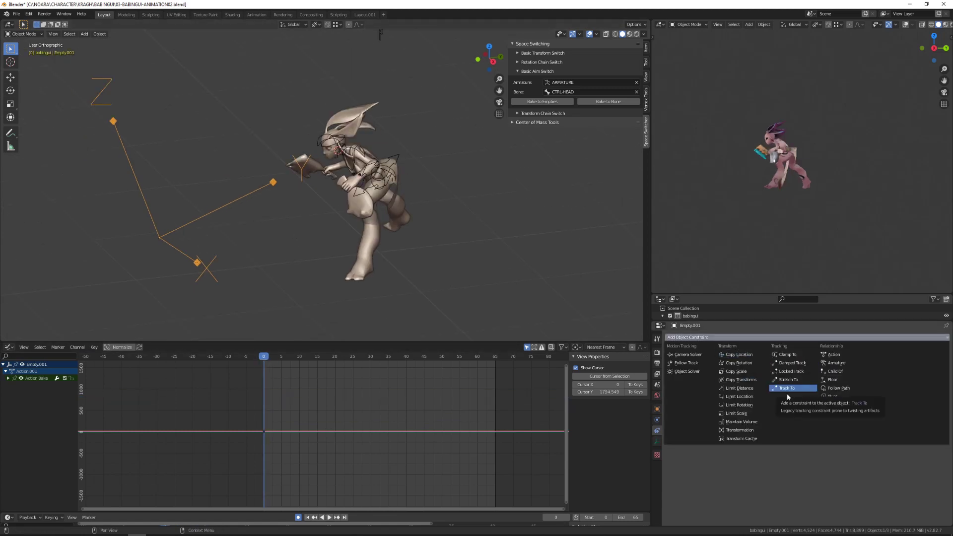
left_click(834, 372)
left_click(839, 363)
left_click(759, 379)
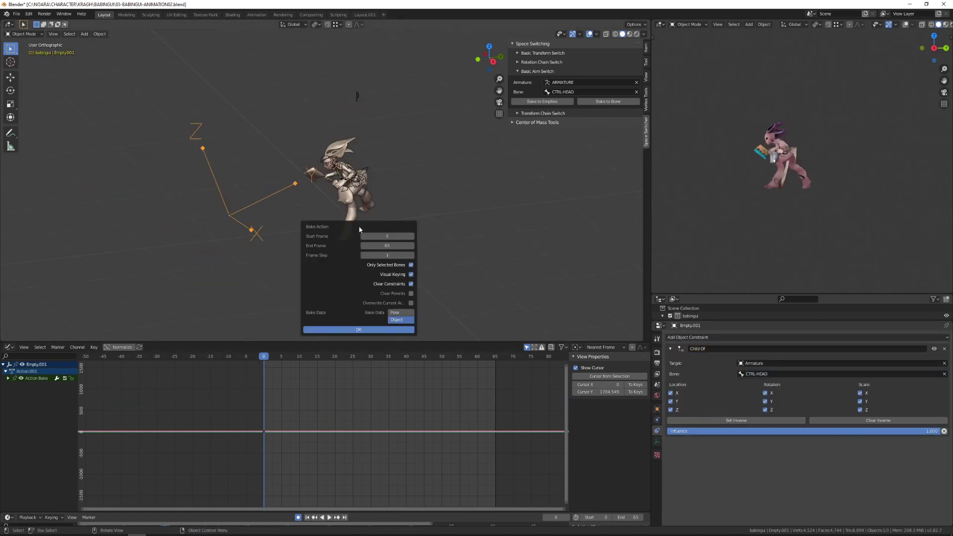
left_click(358, 330)
mouse_move(265, 357)
left_mouse_down()
mouse_move(350, 366)
mouse_move(263, 360)
left_mouse_up()
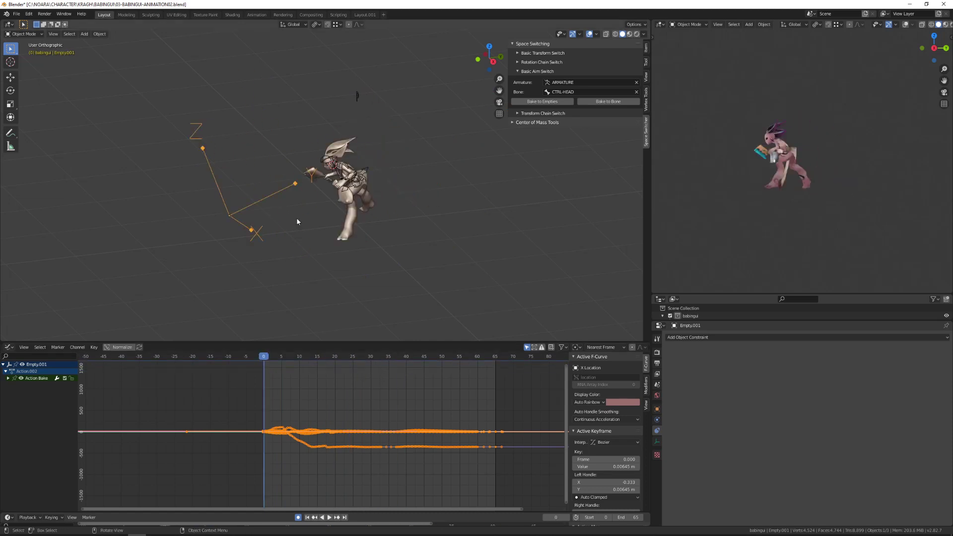
- Add a Damped Track constraint to the CTRL-HEAD bone in Pose Mode, targeting Empty.001 with the To axis set to -Y
scroll(298, 218, "up", 3)
left_click(342, 162)
key("ctrl+Tab")
left_click(657, 442)
left_click(667, 435)
middle_click_drag(463, 262, 501, 250)
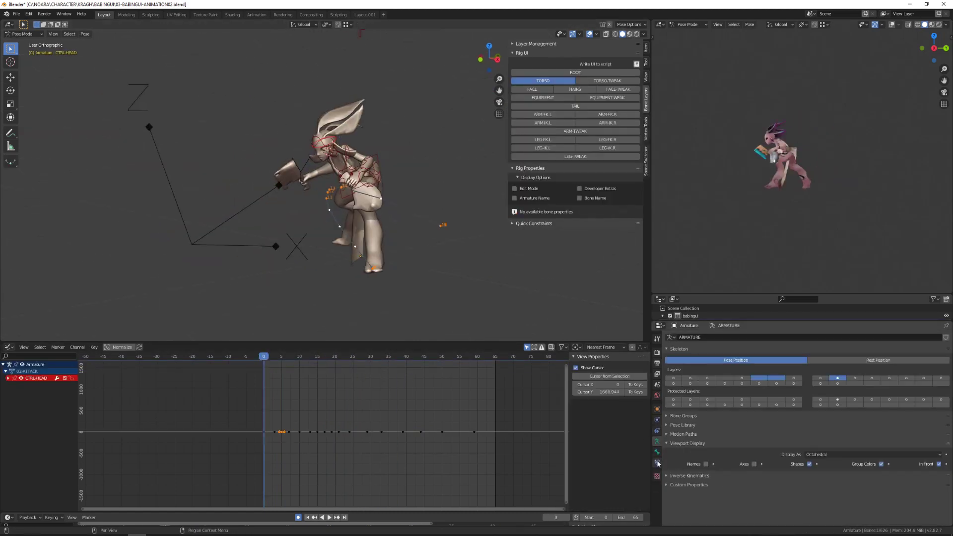
left_click(657, 462)
left_click(711, 337)
left_click(789, 366)
left_click(941, 362)
left_click(202, 238)
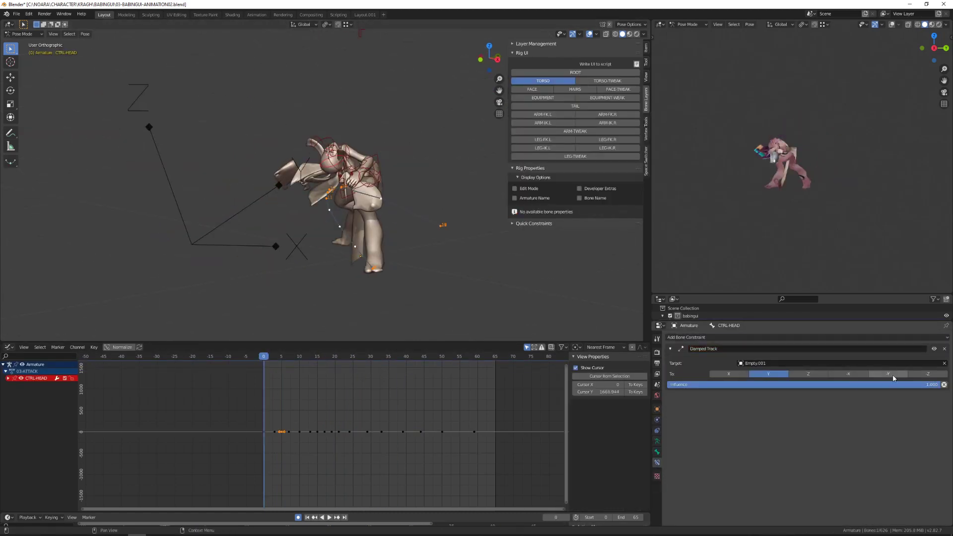
left_click(893, 375)
- Return to Object Mode, select the head's aim empty and test moving it
left_click(240, 213)
key("ctrl+Tab")
left_click(228, 221)
key("g")
right_click(171, 178)
- Delete the aim empty's baked keys between frames 17 and 20
left_click_drag(267, 357, 317, 378)
left_click_drag(340, 220, 325, 223, "alt")
left_click_drag(318, 358, 324, 368)
key("KP_3")
left_click_drag(368, 416, 476, 399, "ctrl+alt")
left_click(320, 398)
left_click_drag(328, 365, 410, 441)
left_click(395, 362)
key("space")
- Reposition the aim empty along the Z and Y axes at frame 20
key("g")
key("z")
left_click(235, 191)
key("g")
key("y")
left_click(214, 193)
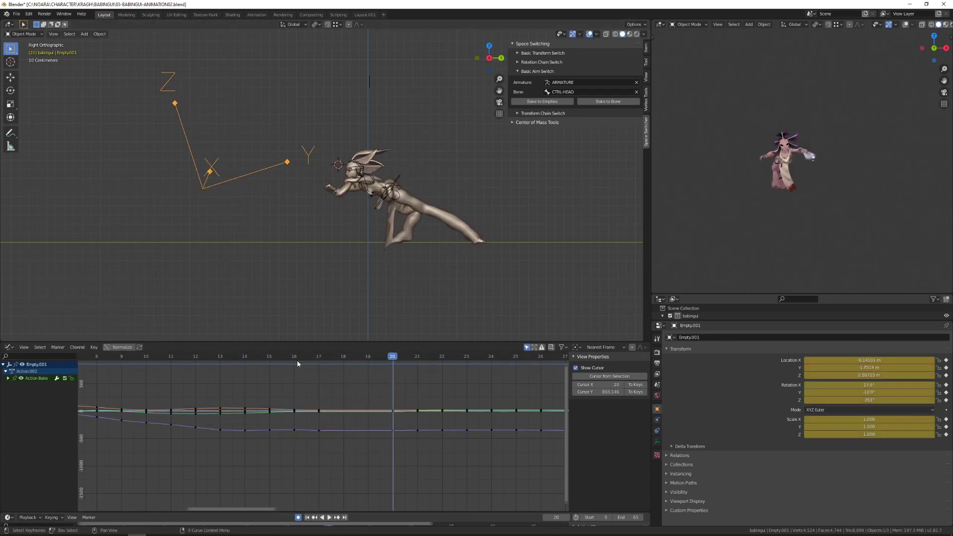
- Move the aim empty's frame 17 keys to about frame 18 and scrub the result
right_click_drag(297, 361, 346, 368, "shift")
left_click_drag(307, 389, 330, 443)
key("g")
left_click(354, 443)
mouse_move(325, 372)
right_mouse_down("shift")
mouse_move(382, 379)
mouse_move(353, 388)
mouse_move(357, 396)
right_mouse_up("shift")
- Reposition the aim empty along the Z and X axes in the front view
key("KP_1")
mouse_move(339, 359)
left_mouse_down()
mouse_move(334, 369)
mouse_move(416, 370)
left_mouse_up()
key("g")
key("z")
left_click(392, 303)
key("g")
key("x")
left_click(382, 307)
middle_click_drag(424, 360, 313, 354)
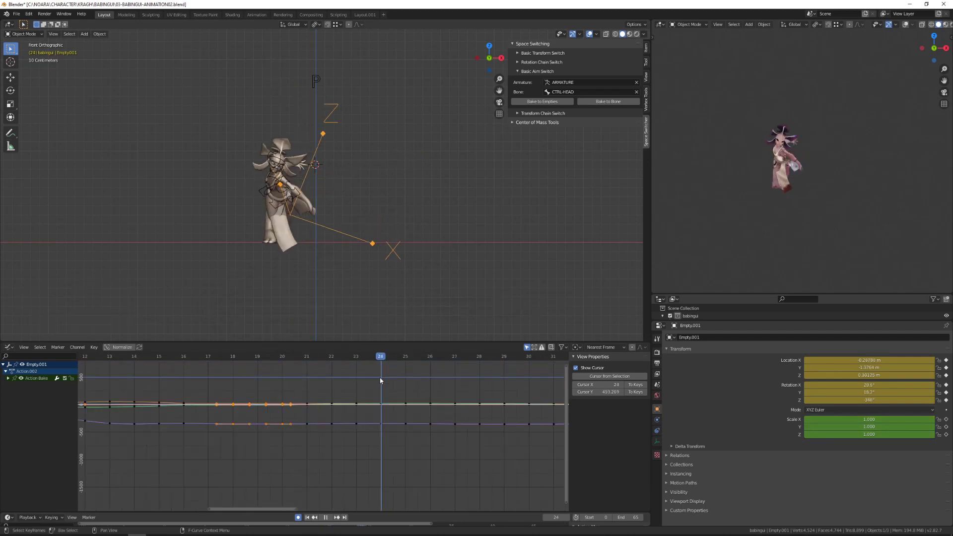
- Delete the aim empty's surplus baked keys between frames 20 and 33, keeping frame 24, and play back the result
left_click(382, 439)
left_click_drag(381, 357, 396, 439)
key("Delete")
middle_click_drag(380, 397, 292, 408)
key("space")
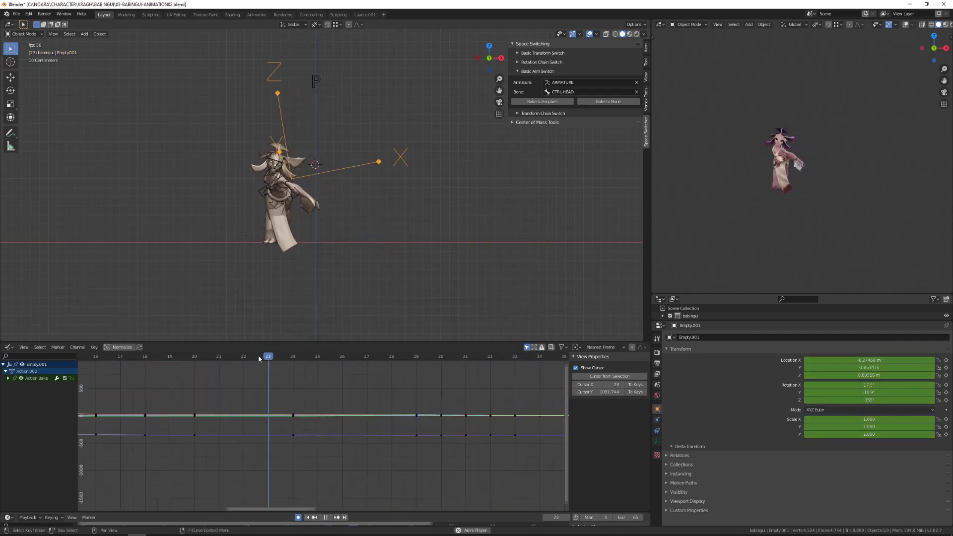
left_click_drag(258, 355, 376, 384)
scroll(377, 383, "down", 2)
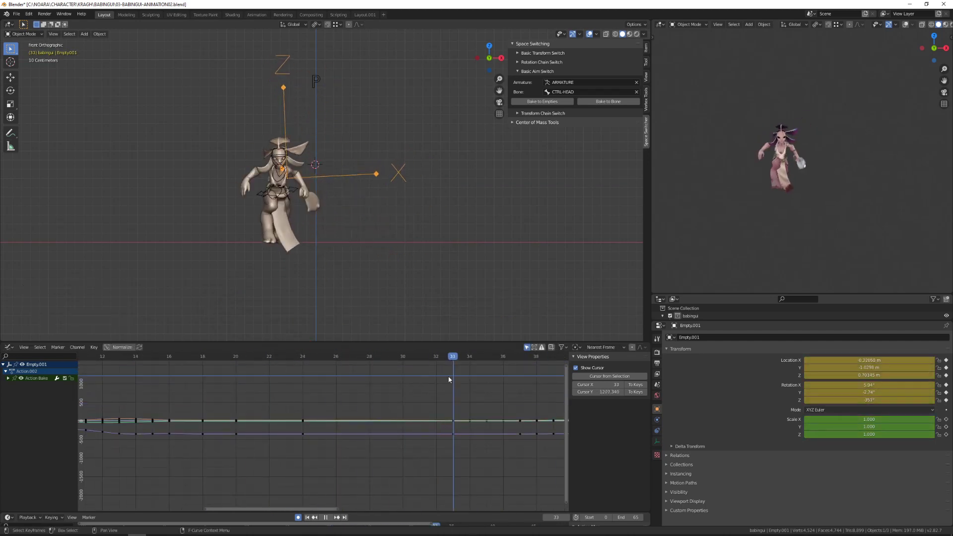
left_click_drag(330, 357, 362, 379)
key("space")
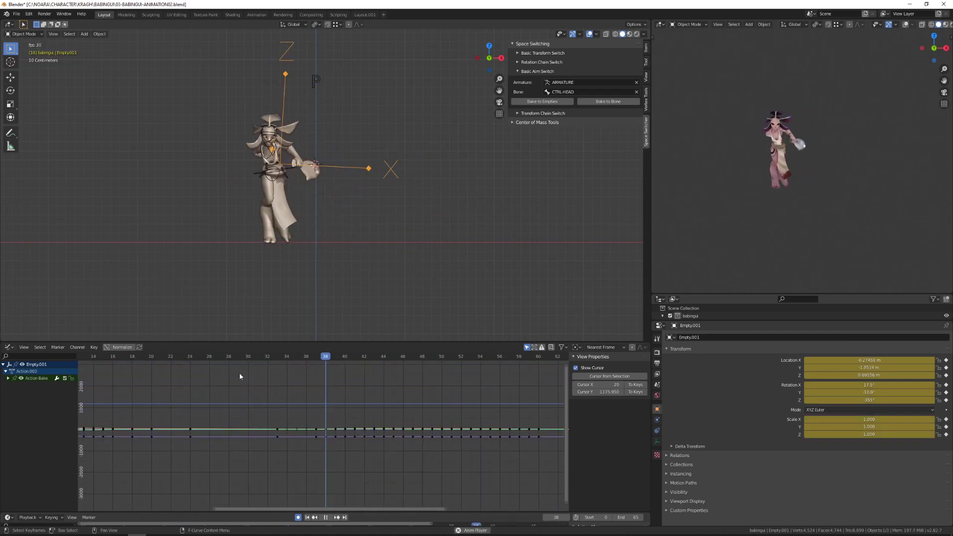
- Review the attack playback from several angles in the multi-view Layout.001 workspace
key("space")
scroll(239, 373, "down", 7)
right_click_drag(230, 391, 201, 406, "shift")
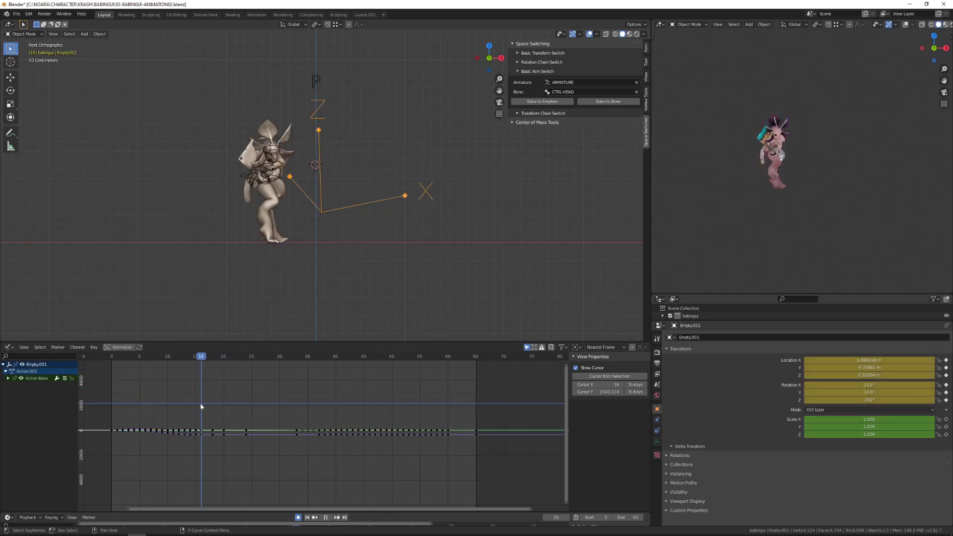
key("space")
left_click(365, 14)
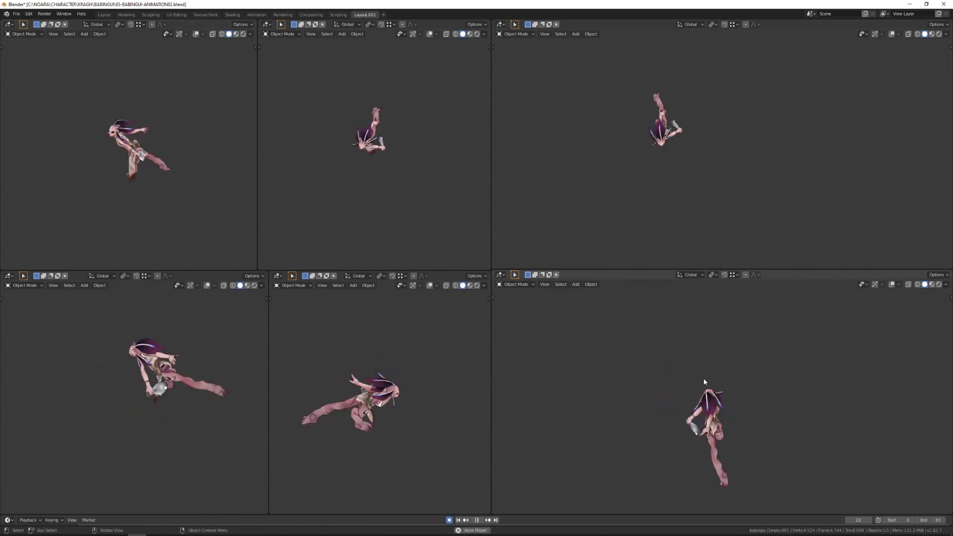
key("space")
key("ctrl+Page_Up")
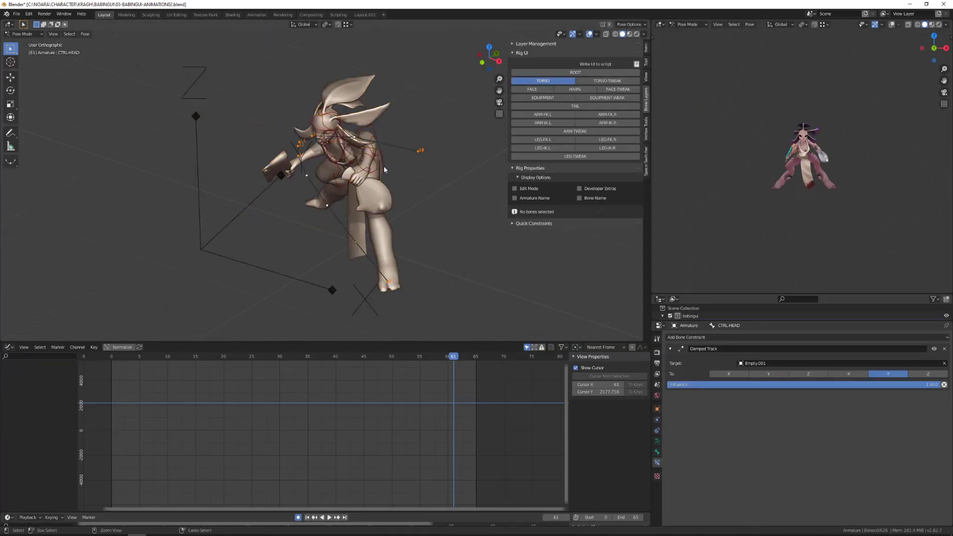
- Lower the torso master control's Y Location key near frame 26 to about 0.276 m and play back in side view
left_click(385, 169)
key("space")
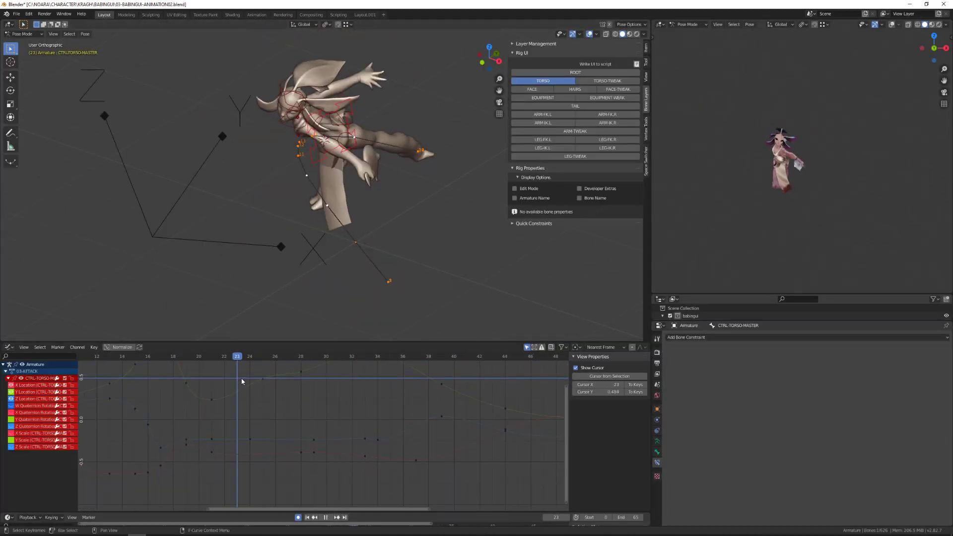
key("KP_3")
scroll(298, 248, "down", 3)
mouse_move(242, 380)
right_mouse_down("shift")
mouse_move(263, 385)
mouse_move(200, 372)
mouse_move(263, 386)
mouse_move(255, 373)
right_mouse_up("shift")
left_click(271, 387)
key("g")
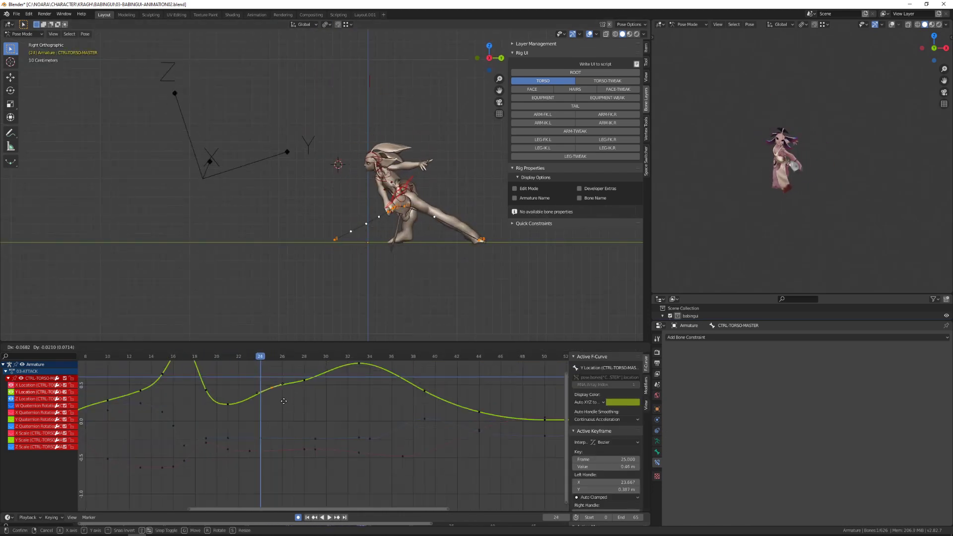
left_click(263, 374)
key("space")
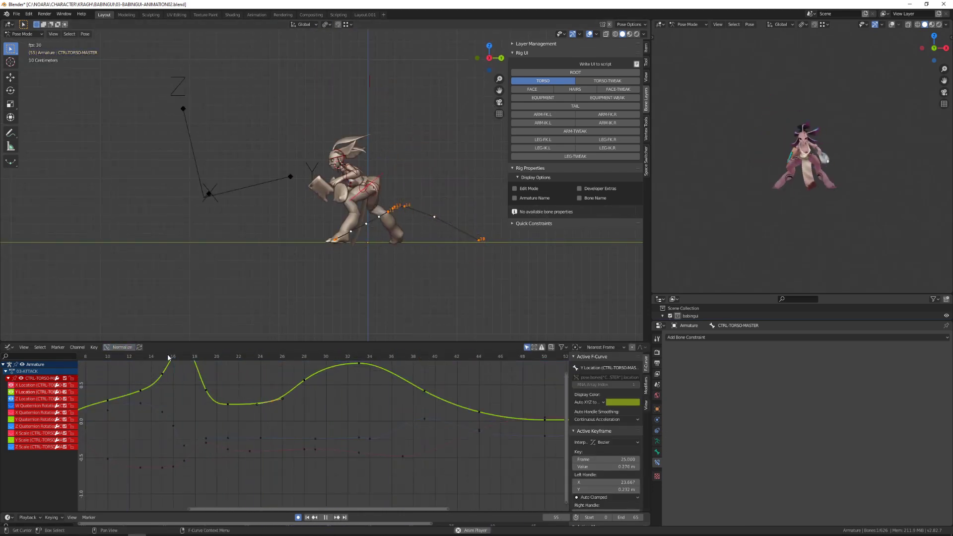
scroll(271, 255, "down", 3)
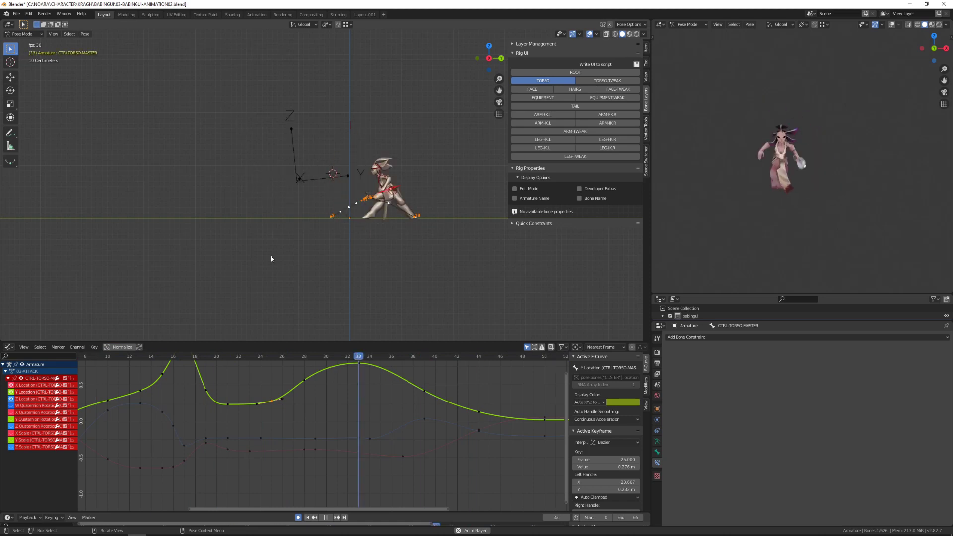
key("space")
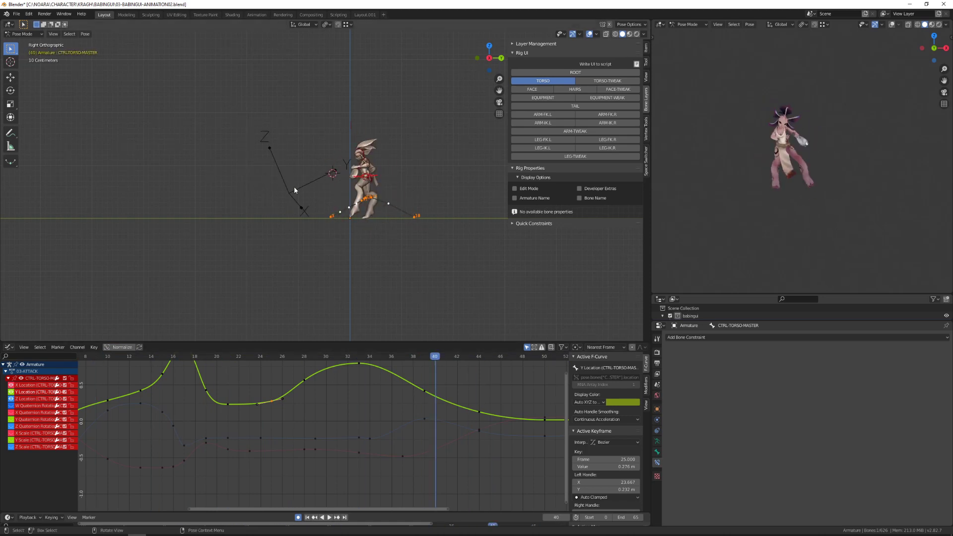
- Bake the head control's action over the full range with only selected bones, visual keying, cleared constraints and the current action overwritten
middle_click_drag(294, 186, 330, 194)
scroll(330, 191, "up", 5)
left_click(352, 97)
key("F3")
key("Return")
left_click(376, 327)
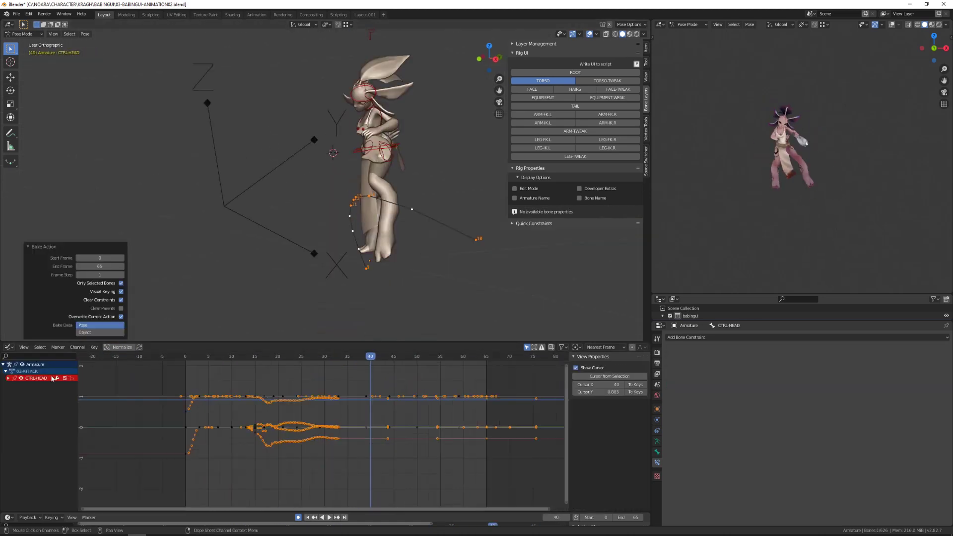
key("space")
key("space")
- Hide the head control's quaternion channels and delete its baked location and scale keys between the first and last frames
left_click(305, 364)
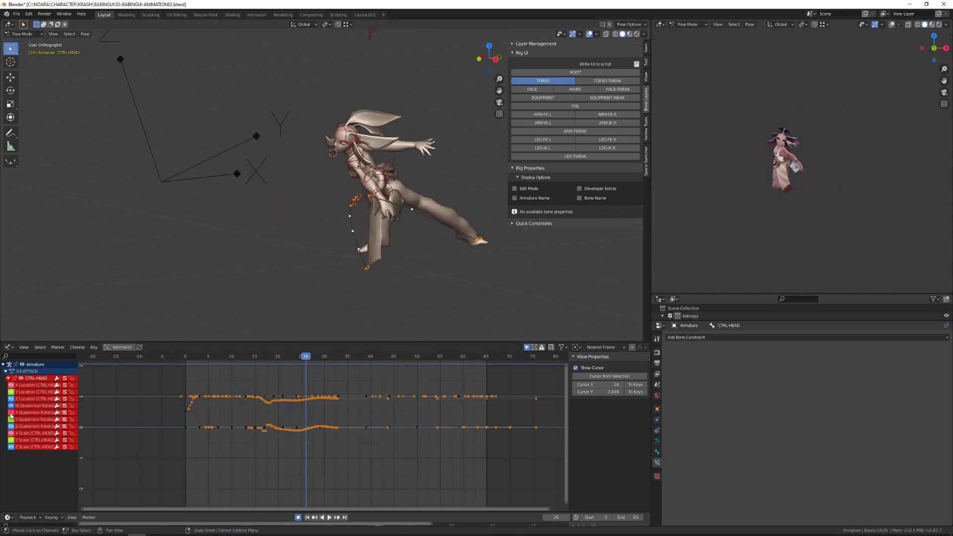
middle_click_drag(242, 397, 230, 353, "ctrl")
left_click_drag(202, 386, 427, 493)
key("Delete")
- Delete the aim empty and reselect the head control in side view at frame 20
left_click_drag(196, 356, 271, 370)
left_click(188, 178)
key("Delete")
left_click(321, 151)
key("KP_3")
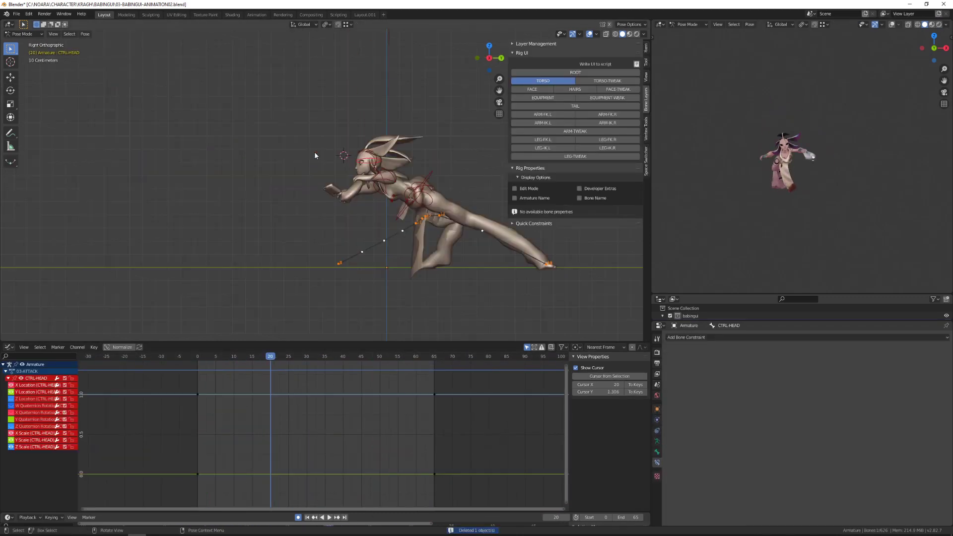
- Hide the head control's scale channels and select its remaining keys around frame 19
left_click(11, 398)
left_click_drag(11, 433, 11, 447)
scroll(277, 451, "up", 4)
middle_click_drag(277, 451, 261, 441)
middle_click_drag(283, 472, 322, 445, "ctrl")
left_click(234, 401)
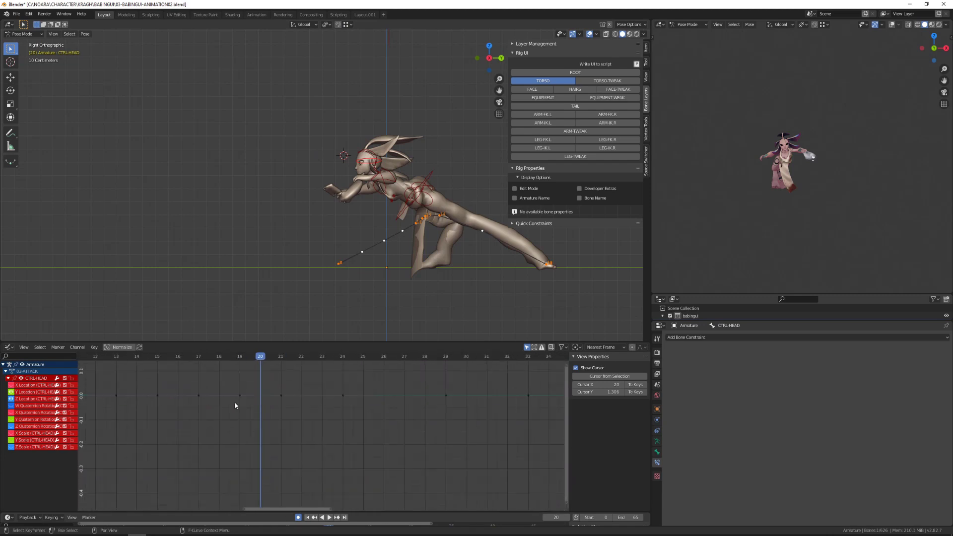
left_click_drag(258, 357, 225, 374)
left_click_drag(214, 379, 237, 401)
middle_click_drag(353, 240, 477, 248)
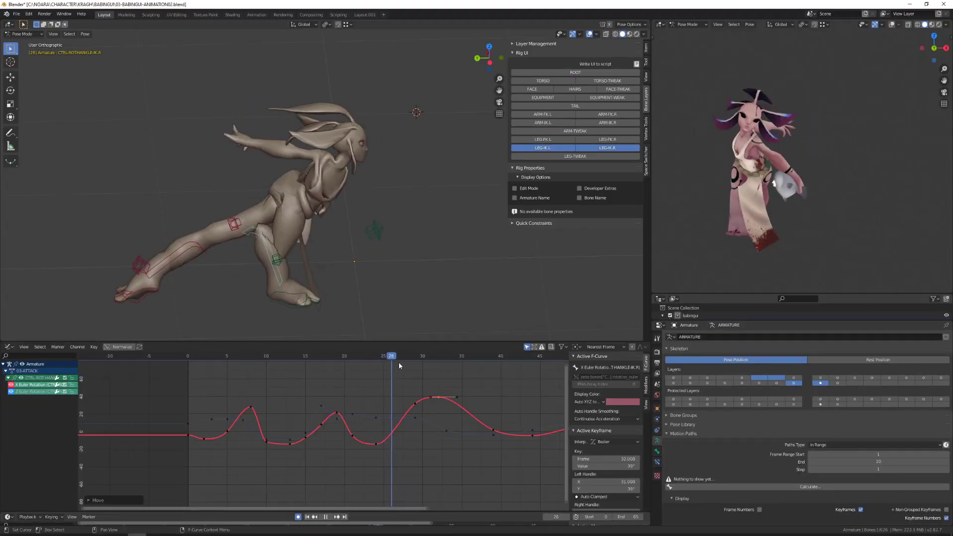
- Shift the peak of the right ankle IK control's X Euler Rotation curve to frame 36 and delete the frame 32 key
left_click_drag(449, 386, 486, 394)
left_click(466, 392)
mouse_move(459, 372)
right_mouse_down("shift")
mouse_move(428, 359)
mouse_move(445, 372)
right_mouse_up("shift")
left_click_drag(434, 390, 443, 401)
key("Delete")
- Raise the right ankle's X Euler Rotation key at frame 39 to about 13.5°
middle_click_drag(444, 402, 363, 394)
right_click_drag(321, 357, 405, 367, "shift")
left_click_drag(412, 422, 412, 421)
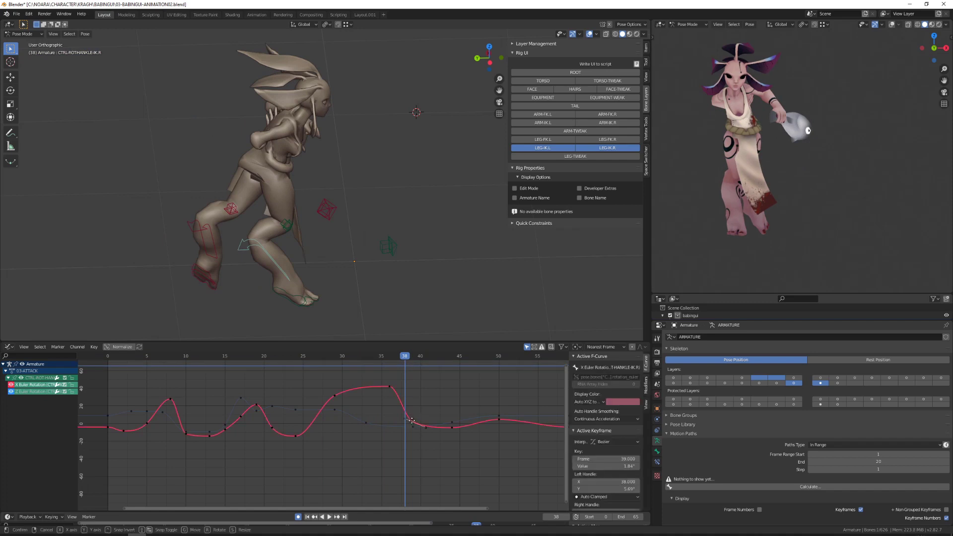
key("space")
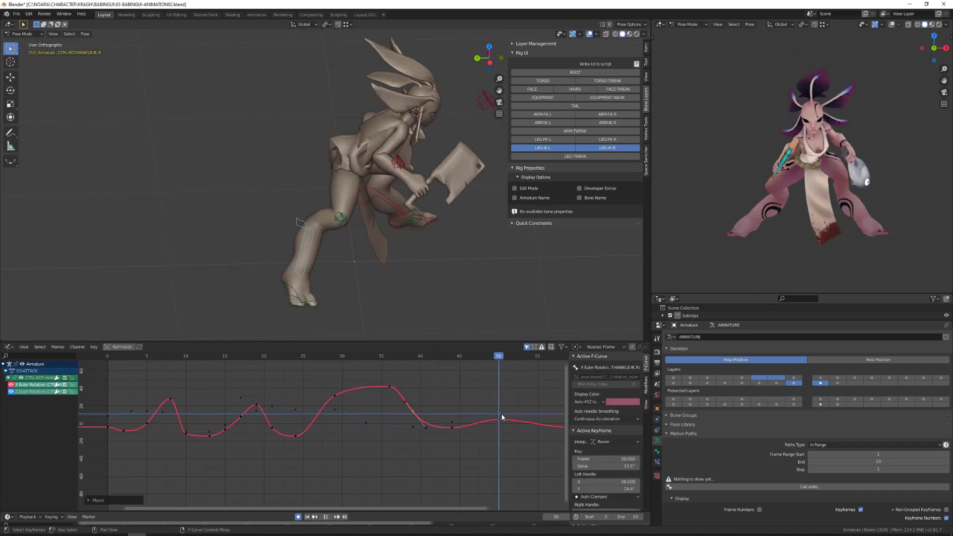
- Step through the frames around 33 to 35 and play back the attack to examine the right foot's motion
left_click(382, 355)
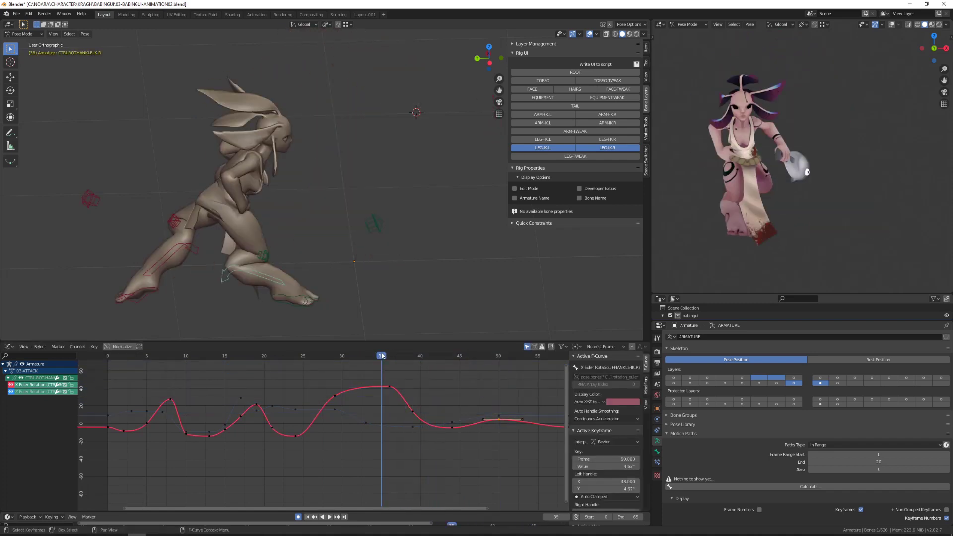
key("Left")
key("Left")
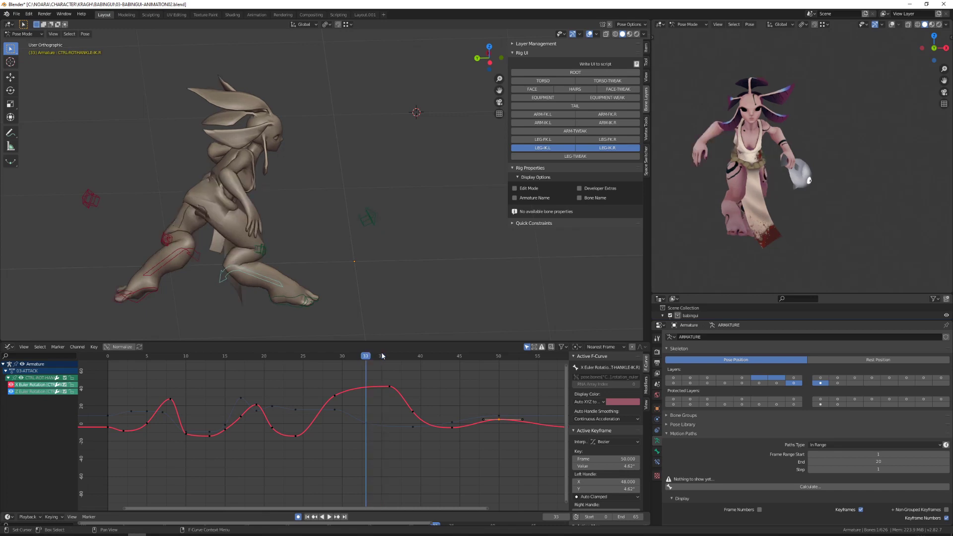
key("space")
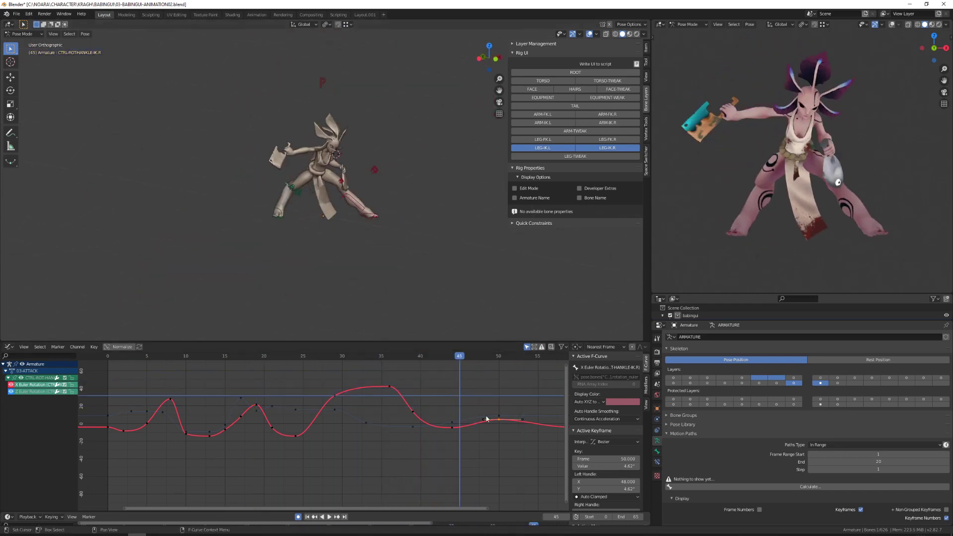
scroll(320, 267, "down", 4)
scroll(440, 388, "down", 3)
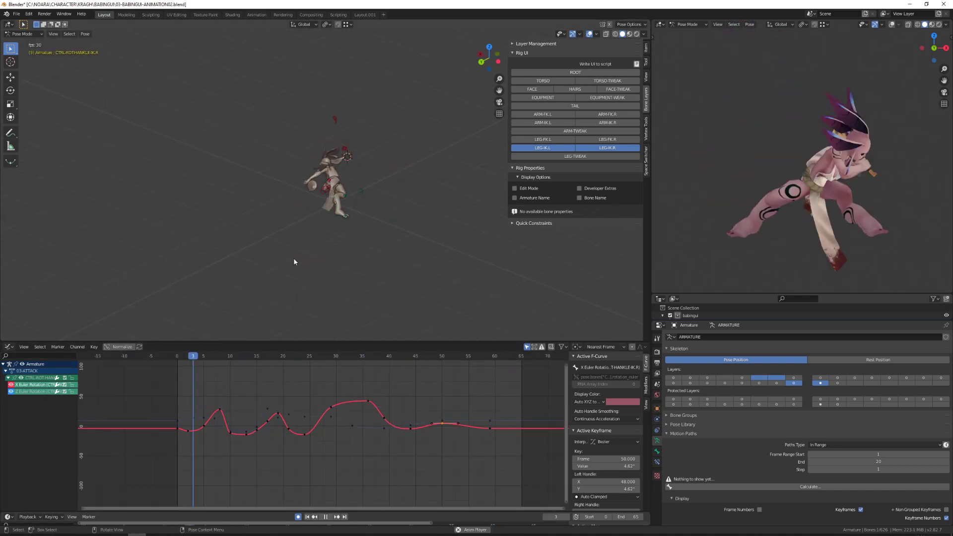
scroll(290, 257, "up", 5)
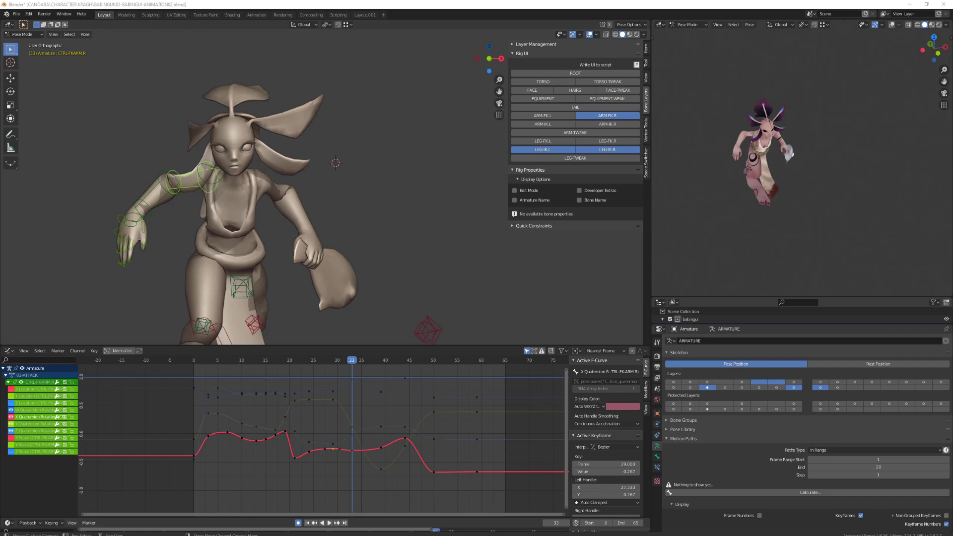
- Adjust the right FK arm control's Y and Z Quaternion Rotation keys around frames 19 to 21
left_click_drag(341, 361, 289, 381)
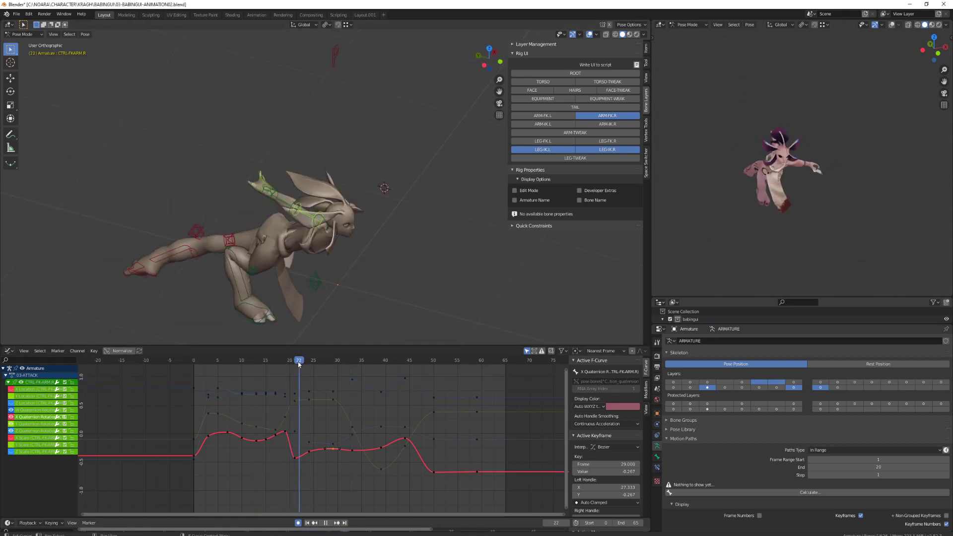
left_click_drag(299, 362, 288, 365)
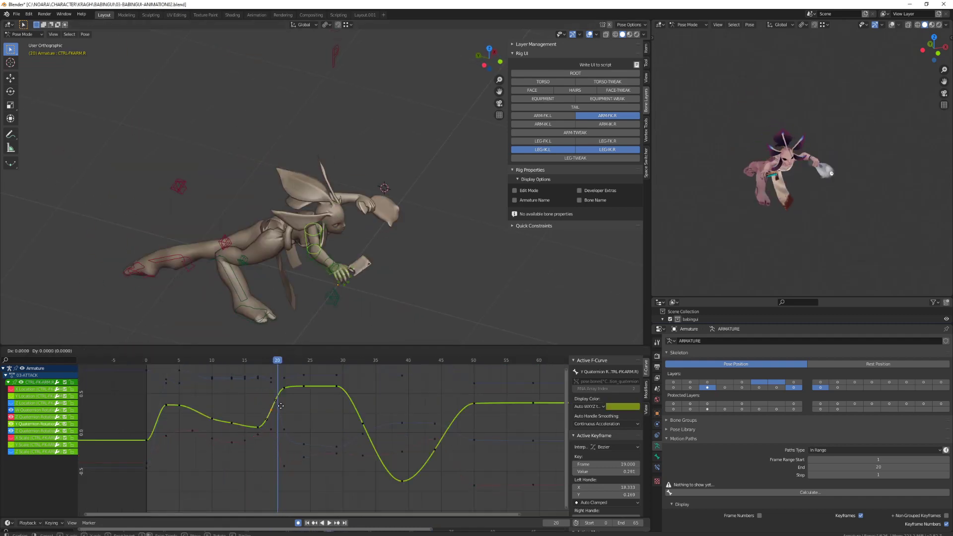
middle_click_drag(218, 249, 268, 261)
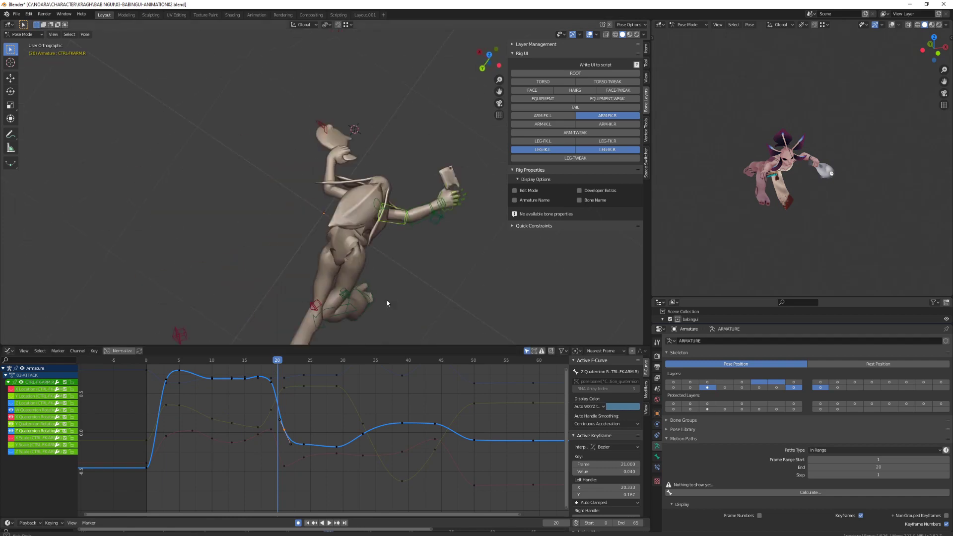
middle_click_drag(386, 299, 294, 364)
key("KP_1")
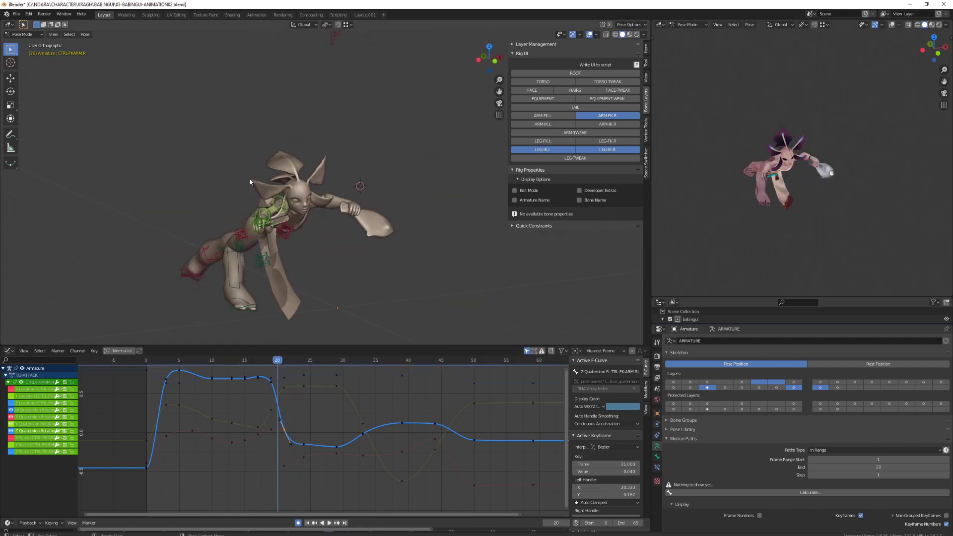
key("space")
- Adjust the right arm's Z Quaternion key near frame 39 and move its Y Quaternion dip to frame 37 at about -0.624
left_click_drag(392, 381, 361, 377)
middle_click_drag(361, 376, 345, 396)
middle_click_drag(288, 280, 323, 277)
left_click_drag(385, 441, 384, 439)
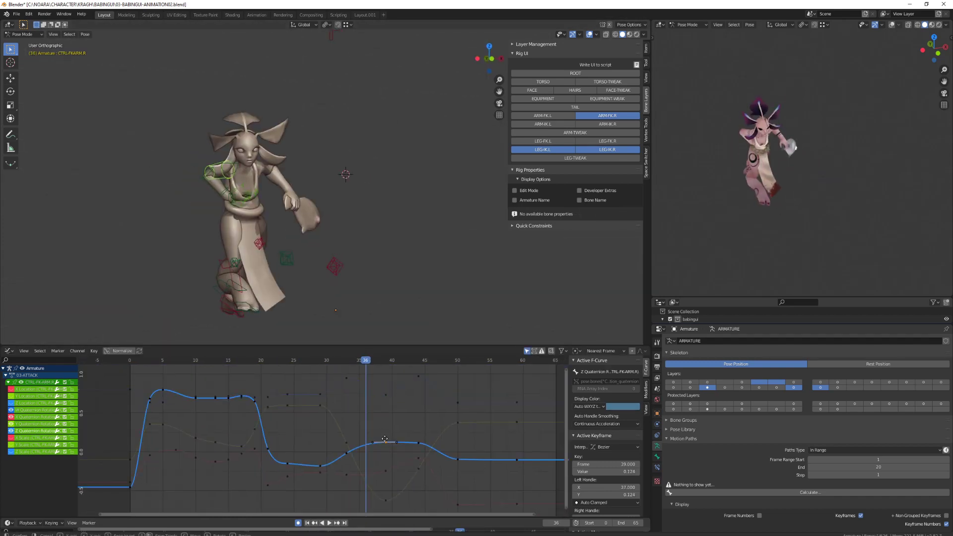
middle_click_drag(314, 293, 341, 286)
middle_click_drag(382, 489, 367, 459)
left_click_drag(366, 471, 366, 473)
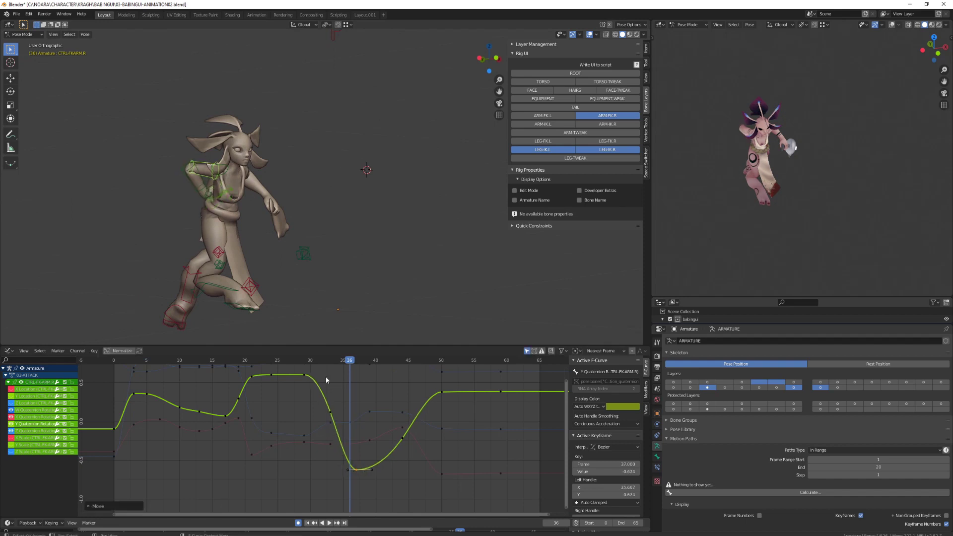
- Move the right arm's rotation keys at frame 44 to about frame 43
right_click_drag(325, 380, 376, 370, "shift")
scroll(404, 392, "down", 4)
left_click(367, 451, "alt")
key("g")
key("x")
left_click(364, 459)
- Duplicate the right arm's frame 43 keys to frame 46 and adjust the copied quaternion keys
key("shift+d")
key("x")
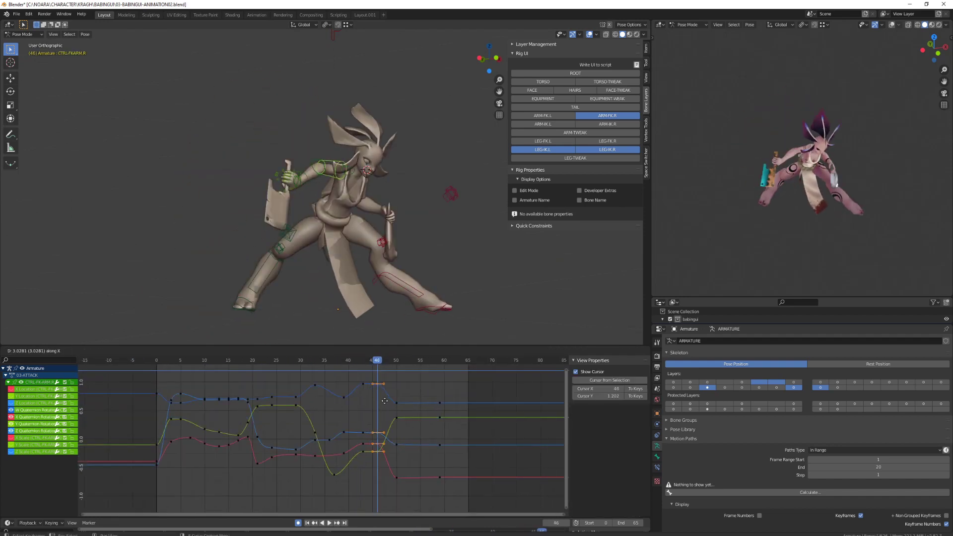
left_click(384, 401)
left_click(377, 384)
left_click(377, 444)
middle_click_drag(342, 278, 303, 273)
- Move the right arm's frame 50 keys to frame 54
right_click_drag(373, 378, 391, 369, "shift")
left_click_drag(392, 367, 406, 485)
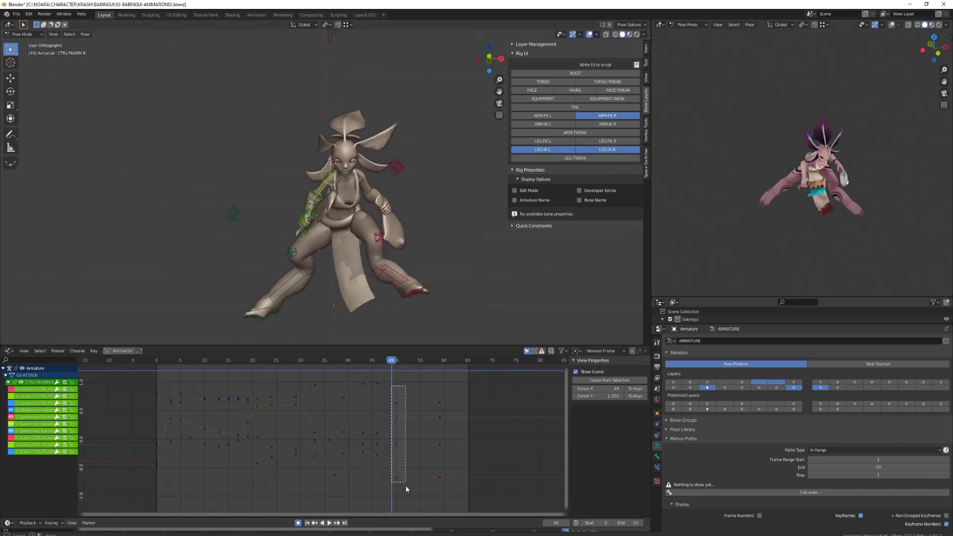
key("g")
key("x")
left_click(414, 437)
middle_click_drag(415, 422, 370, 399)
key("space")
- Move the right arm's frame 59 keys to about frame 63
right_click_drag(370, 374, 372, 374, "shift")
left_click_drag(389, 371, 405, 469)
key("g")
key("x")
left_click(422, 447)
- Adjust the right arm's quaternion keys at frame 54 and play back the attack from the start
scroll(414, 422, "up", 2)
middle_click_drag(414, 422, 409, 435)
left_click(359, 401)
left_click(359, 434)
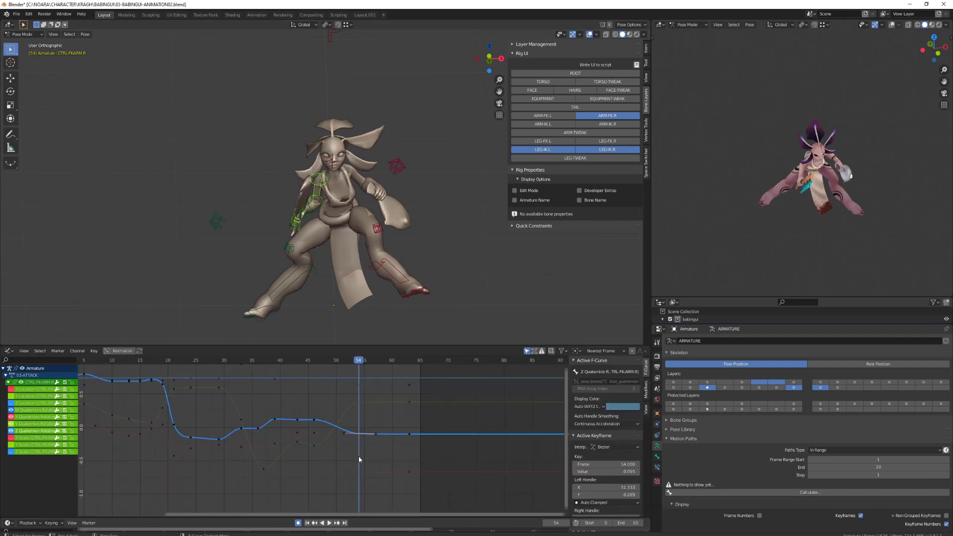
left_click(137, 359)
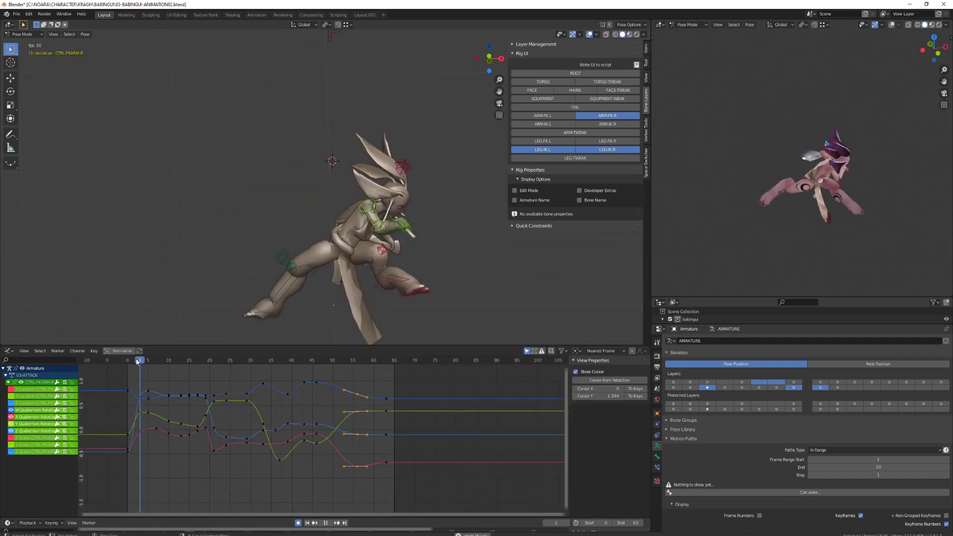
key("space")
key("space")
- Select the right FK forearm control and set its Z Euler Rotation key at frame 3 to about 66.6°
left_click(348, 360)
middle_click_drag(258, 233, 313, 239)
left_click(324, 215)
key("Home")
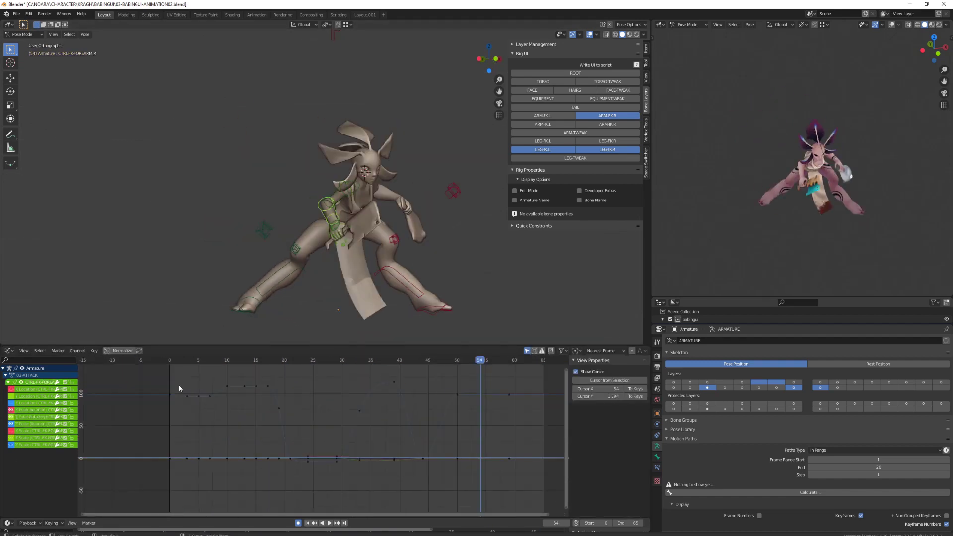
key("g")
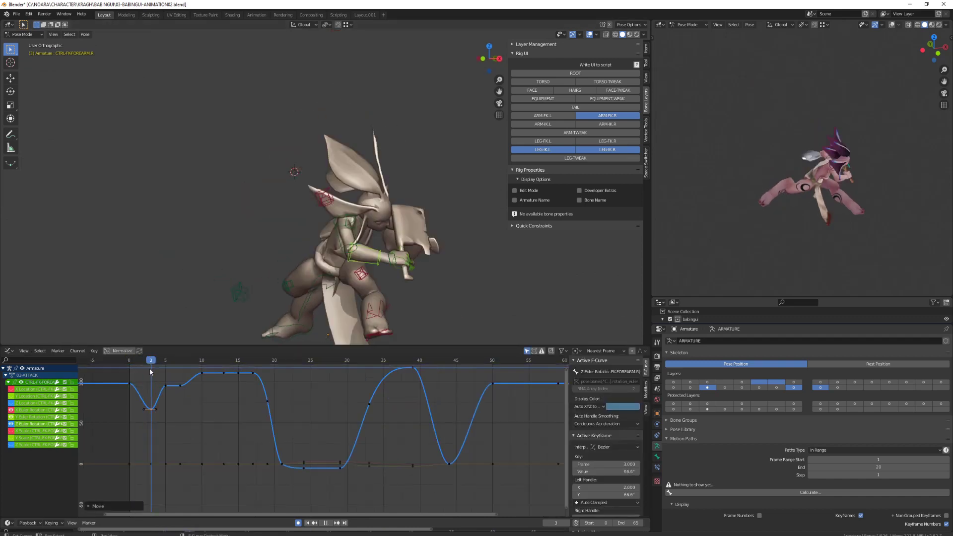
- Delete the right forearm's Z Euler Rotation key at frame 5 and lower the neighbouring frame 7 key
left_click(165, 385)
key("Delete")
left_click_drag(150, 372, 206, 395)
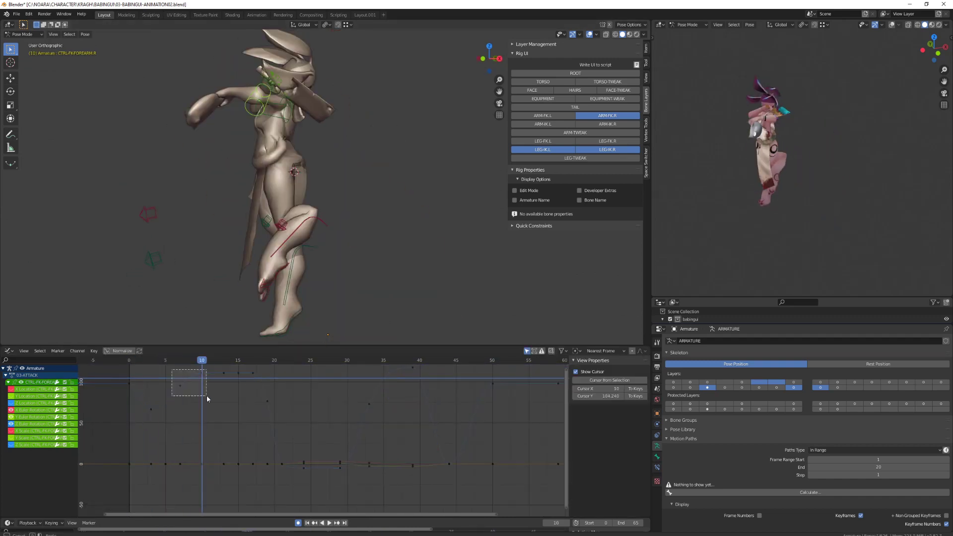
key("g")
left_click(209, 407)
key("g")
middle_click_drag(298, 226, 278, 233)
key("shift+alt+z")
- Set the right forearm's Z Euler Rotation key at frame 19 to about 89.3° and play back the result
left_click_drag(231, 362, 260, 361)
left_click(260, 430)
key("g")
middle_click_drag(278, 238, 297, 274)
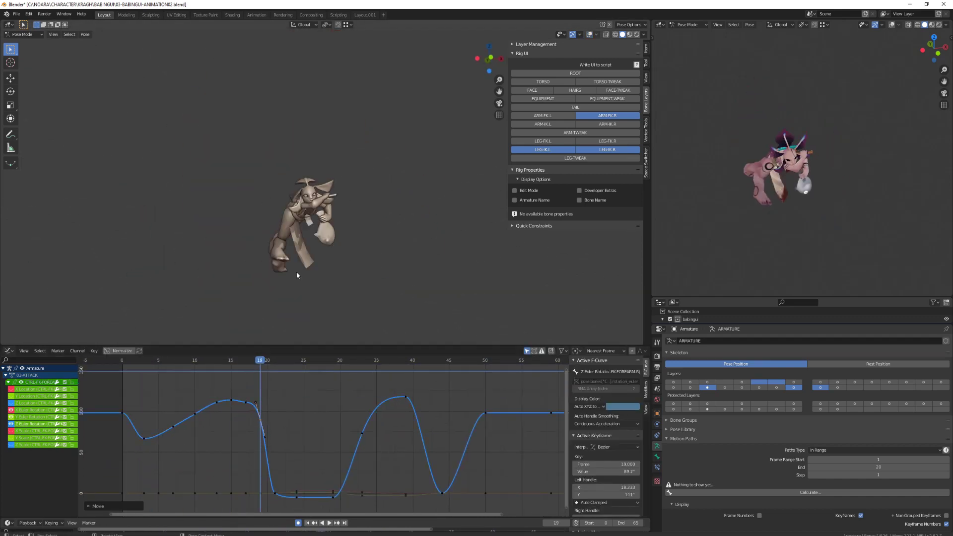
key("space")
- Delete the right forearm's Z Euler Rotation key at frame 21 and set its frame 29 key to about 8.78°
left_click(270, 362)
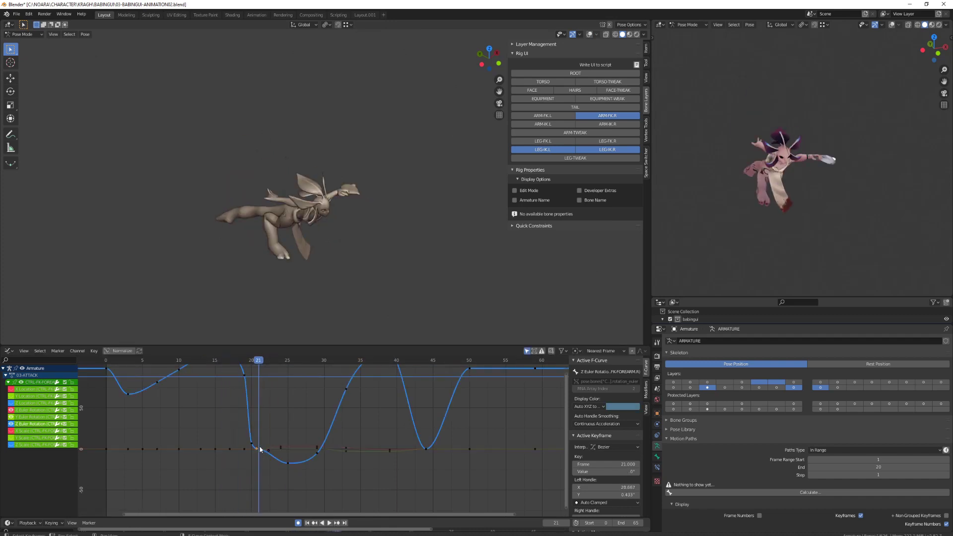
key("Delete")
scroll(259, 449, "down", 3)
left_click_drag(258, 361, 395, 378)
left_click(318, 450)
key("g")
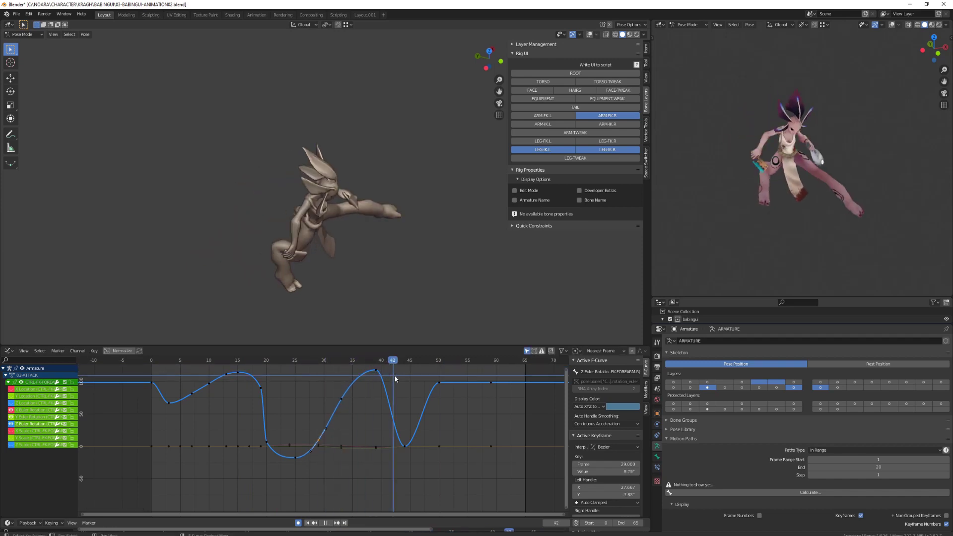
- Add a Z Euler Rotation key at about frame 41 and move the right forearm's late return keys along the time axis
middle_click_drag(395, 382, 316, 393)
right_click(308, 393, "ctrl")
left_click_drag(304, 361, 354, 378)
left_click_drag(390, 380, 448, 466)
key("g")
key("x")
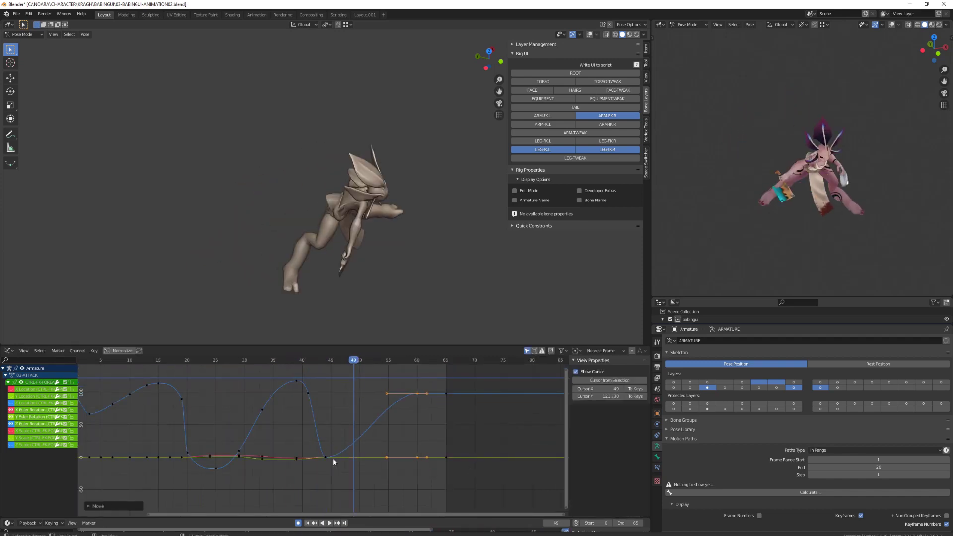
- Duplicate the right forearm's frame 44 key to about frame 48 and delete the keys at about frame 60
left_click(326, 458)
key("shift+d")
left_click(349, 461)
mouse_move(358, 362)
left_mouse_down()
mouse_move(270, 395)
mouse_move(260, 376)
mouse_move(364, 369)
mouse_move(360, 377)
left_mouse_up()
left_click_drag(406, 380, 430, 466)
key("Delete")
- Adjust the right forearm's duplicated key near frame 48 and copy it a few frames later along the time axis
left_click_drag(340, 451, 355, 469)
key("g")
left_click(361, 461)
key("shift+d")
key("x")
left_click(375, 456)
- Scrub and play back the attack with the viewport overlays toggled to review the right arm motion
left_click_drag(358, 363, 317, 371)
key("alt+shift+z")
left_click(359, 217)
key("alt+shift+z")
key("Home")
key("space")
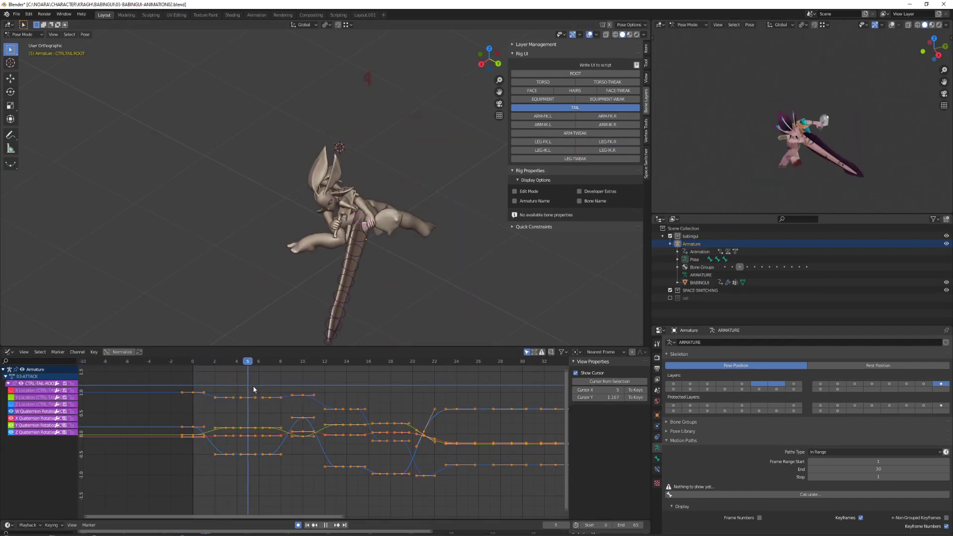
- Adjust the tail root's Y Quaternion Rotation key at frame 5 in the graph
left_click(248, 397)
key("space")
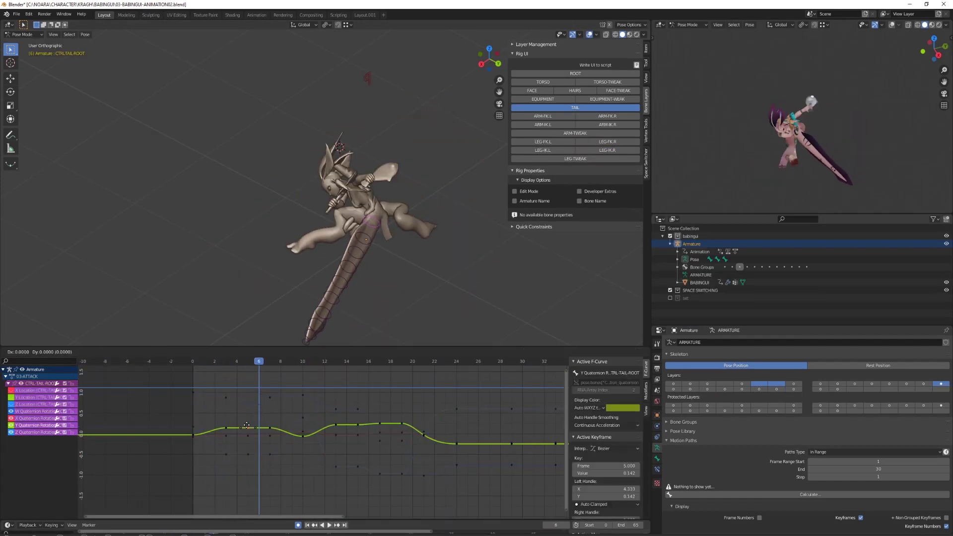
left_click(257, 425)
middle_click_drag(233, 287, 213, 312)
key("g")
left_click(260, 394)
- Adjust the tail root's Z Quaternion Rotation key at frame 5 and play back the attack
key("space")
left_click(251, 363)
left_click(249, 455)
key("g")
key("space")
- Adjust the tail root's quaternion key at frame 3 and scrub through the following frames
left_click(226, 365)
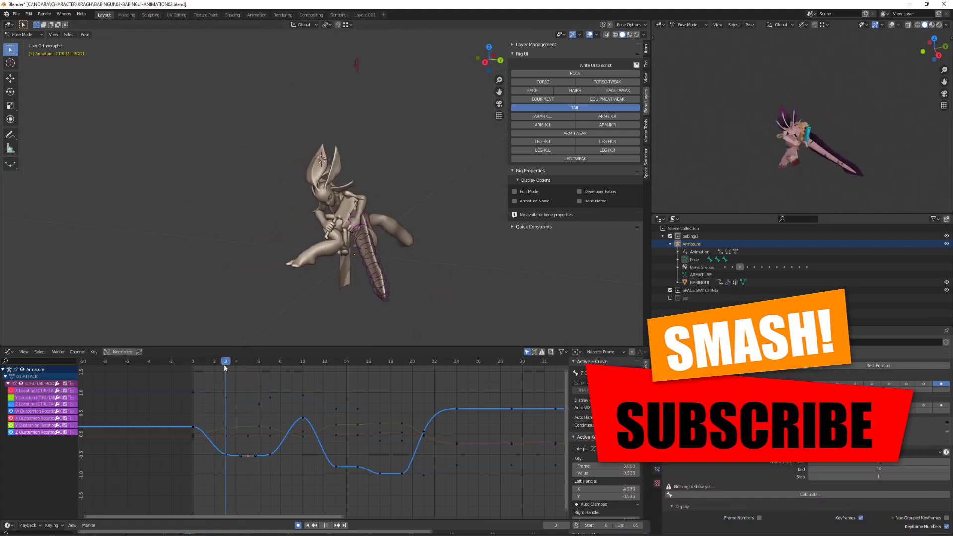
left_click(226, 432)
left_click(226, 428)
key("g")
left_click(225, 428)
left_click_drag(234, 364, 291, 366)
- Set the tail root's X Quaternion Rotation key at frame 10 to about 0.075 while checking the pose from several angles
middle_click_drag(347, 292, 243, 294)
middle_click_drag(321, 405, 284, 403)
left_click(265, 364)
left_click(265, 439)
left_click_drag(266, 434, 267, 456)
middle_click_drag(243, 293, 350, 302)
left_click_drag(263, 365, 266, 388)
key("g")
left_click(265, 429)
middle_click_drag(343, 295, 280, 293)
- Scrub through the attack from its start to examine the tail root's motion
left_click_drag(263, 364, 208, 363)
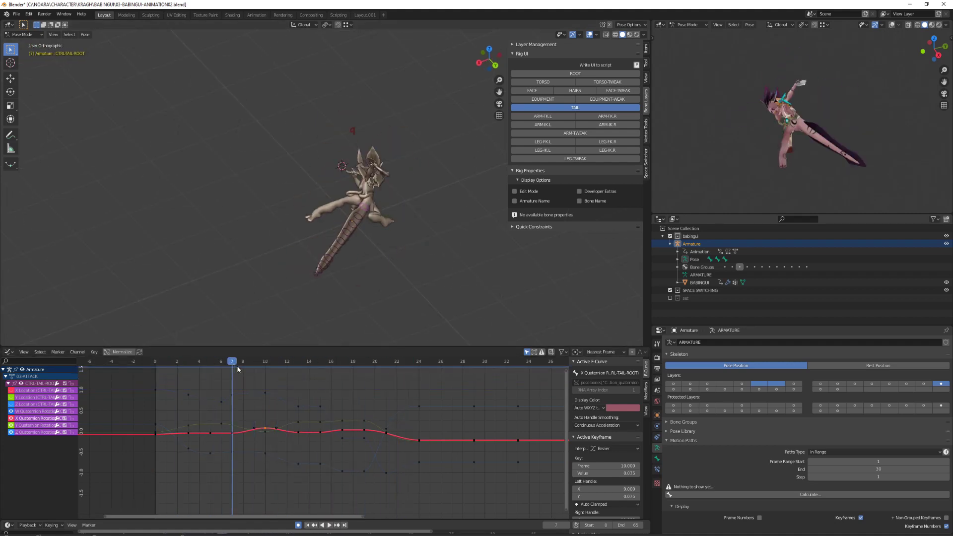
key("shift+Left")
scroll(303, 380, "down", 9)
middle_click_drag(304, 380, 232, 380)
scroll(232, 380, "up", 3)
left_click_drag(130, 368, 133, 370)
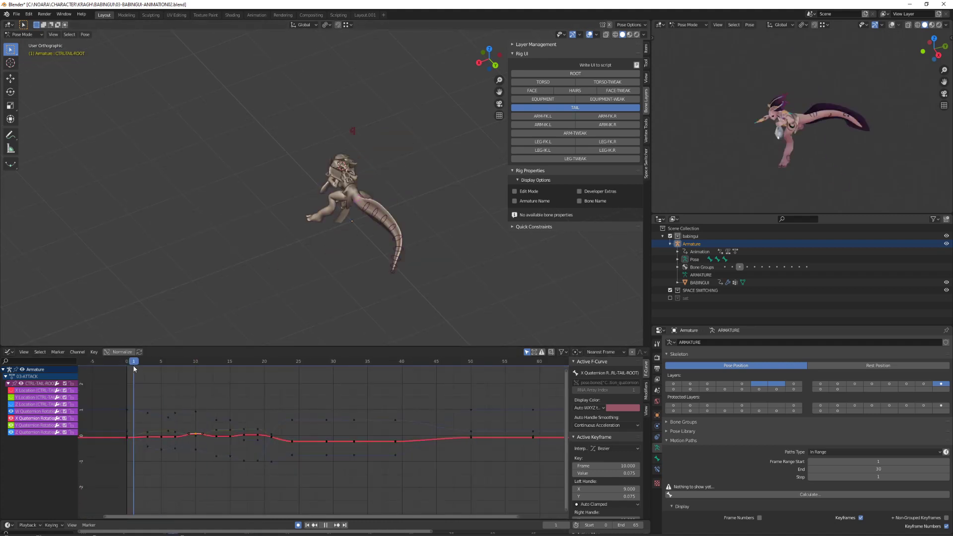
- Clear the tail root's extra keys between frames 3 and 7 and place the remaining pose keys at frame 6
middle_click_drag(263, 426, 341, 429)
left_click(235, 447)
left_click(251, 384)
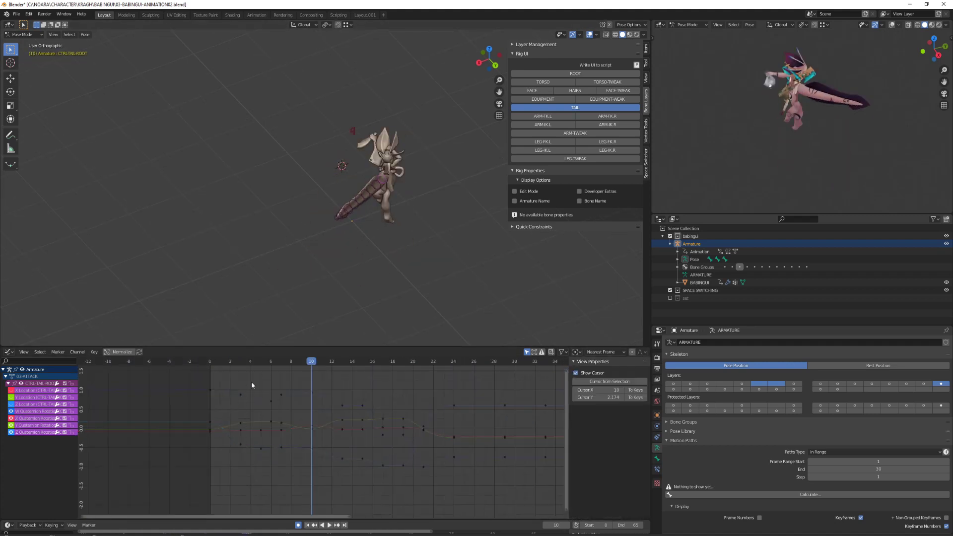
left_click(262, 460)
key("shift+Left")
key("space")
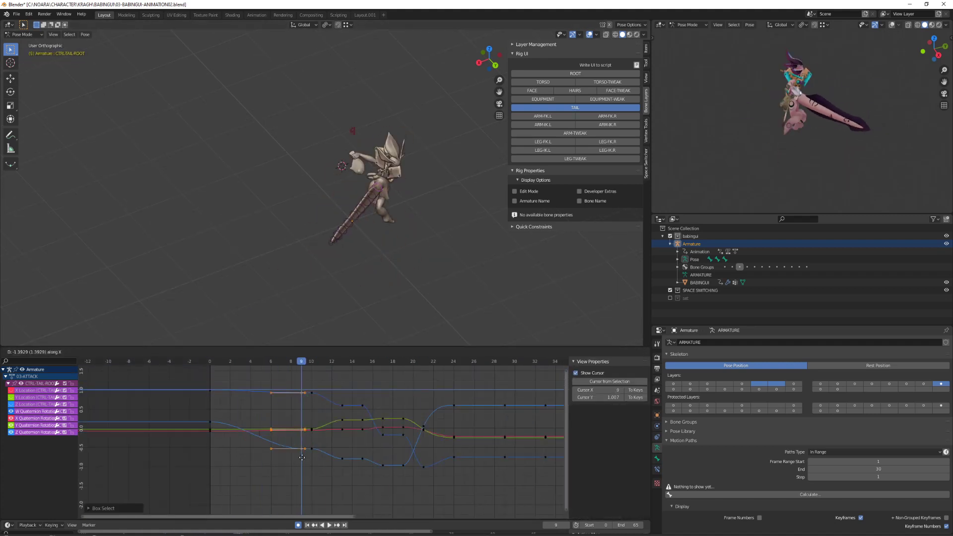
left_click(274, 458)
left_click(272, 449)
- Set the tail root's X Quaternion Rotation key at frame 10 to about -0.227
left_click_drag(211, 363, 302, 397)
left_click(311, 452)
key("g")
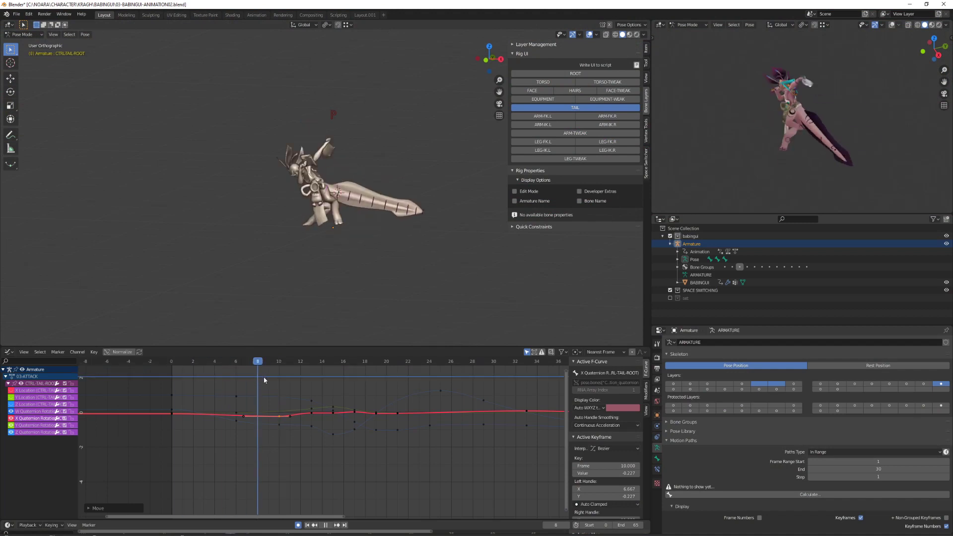
- Play back and scrub the whole attack to examine how the tail root swings
left_click_drag(264, 377, 332, 372)
scroll(304, 397, "up", 9)
key("space")
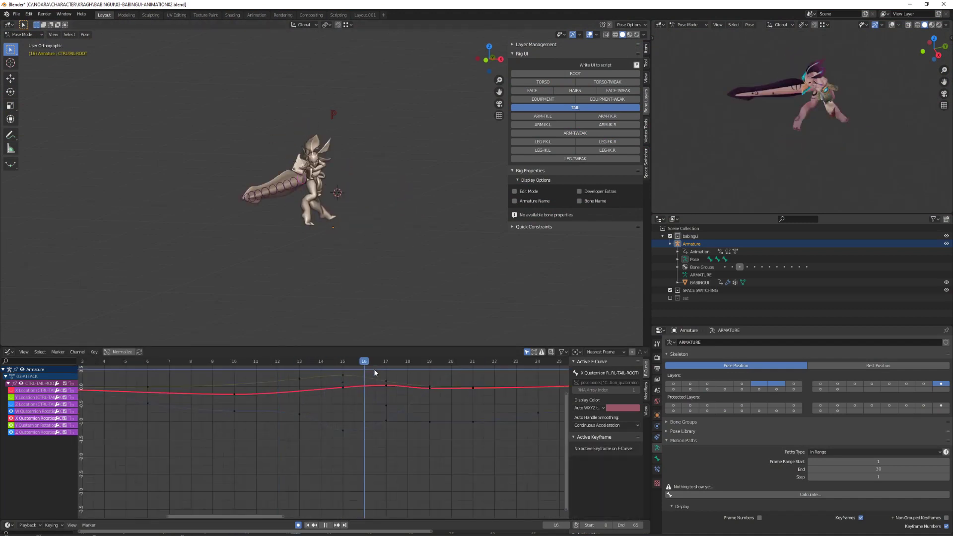
middle_click_drag(518, 397, 383, 386)
scroll(383, 385, "down", 18)
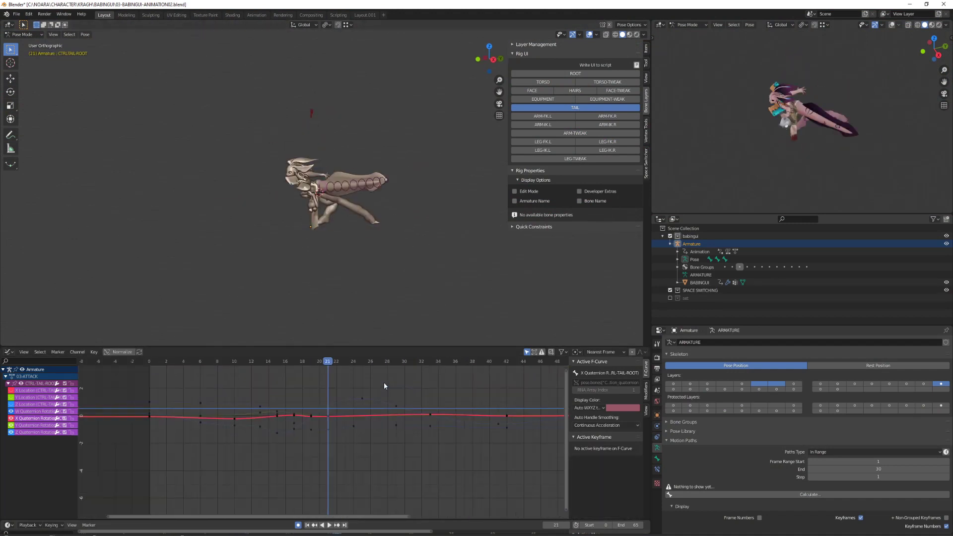
left_click_drag(372, 363, 419, 370)
middle_click_drag(483, 397, 436, 389)
left_click_drag(220, 363, 187, 366)
- Select the nine tail controls CTRL-TAIL-01 to CTRL-TAIL09 at frame 0 and open the Transform Chain Switch options
middle_click_drag(345, 219, 309, 241)
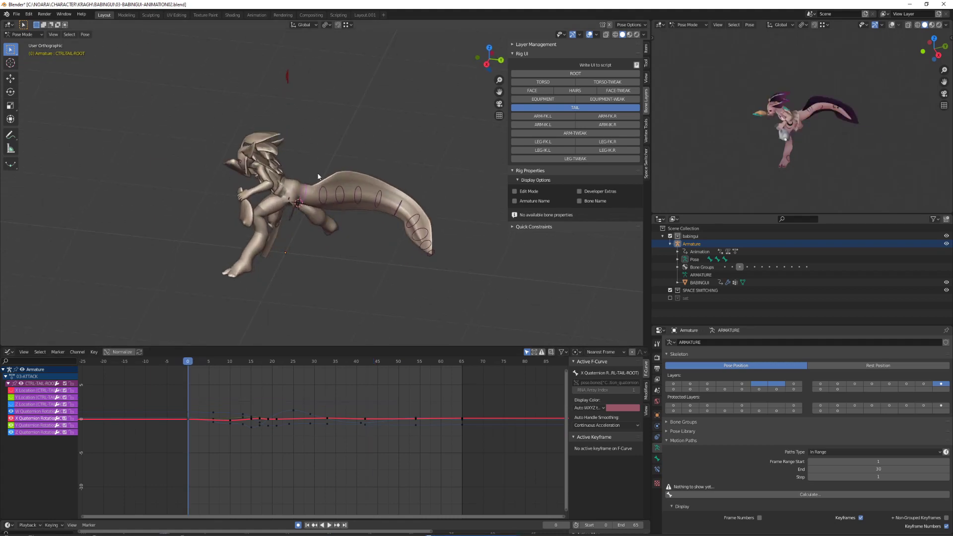
left_click_drag(317, 170, 452, 278)
left_click(646, 163)
key("Home")
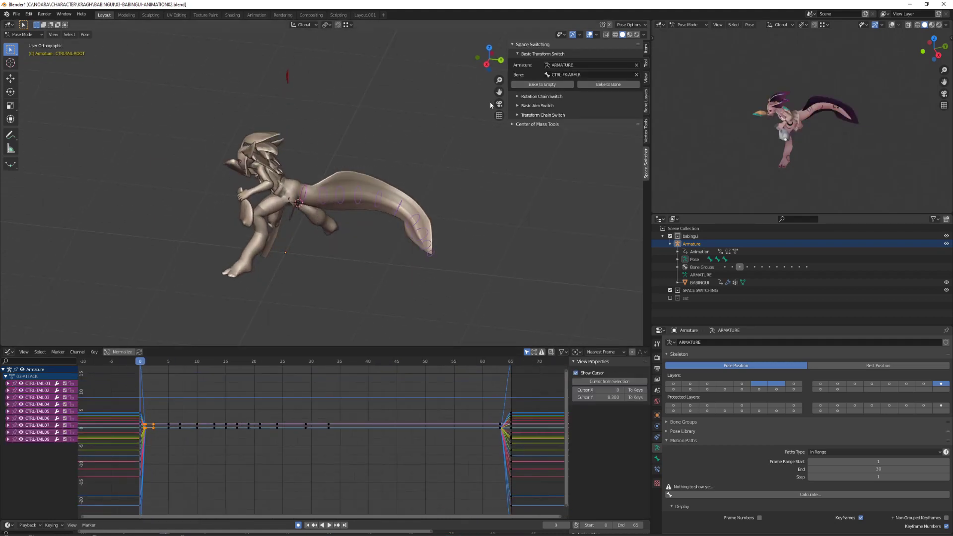
left_click(517, 114)
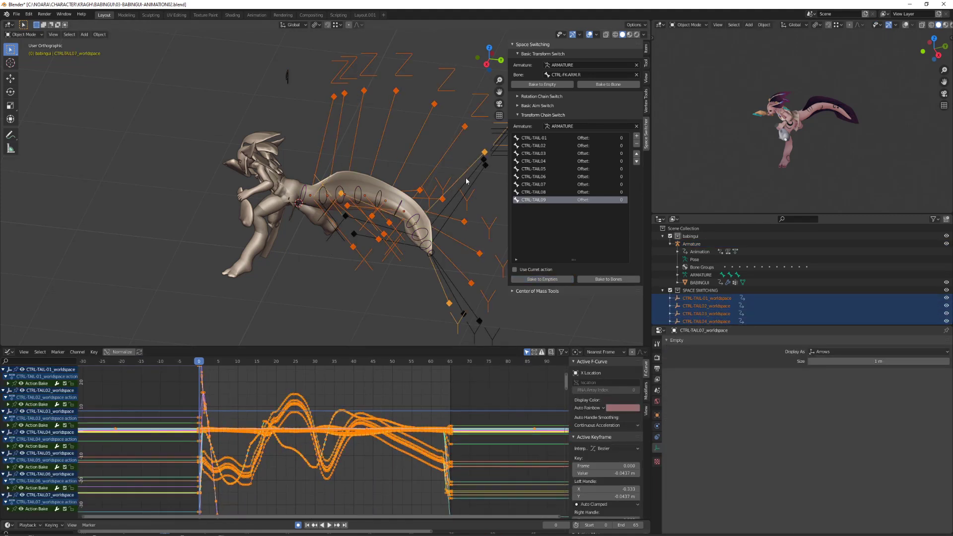
- Try making the baked curves of the tail's worldspace empties cyclic through keyframe extrapolation
left_click(323, 455)
middle_click_drag(323, 454, 348, 504, "ctrl")
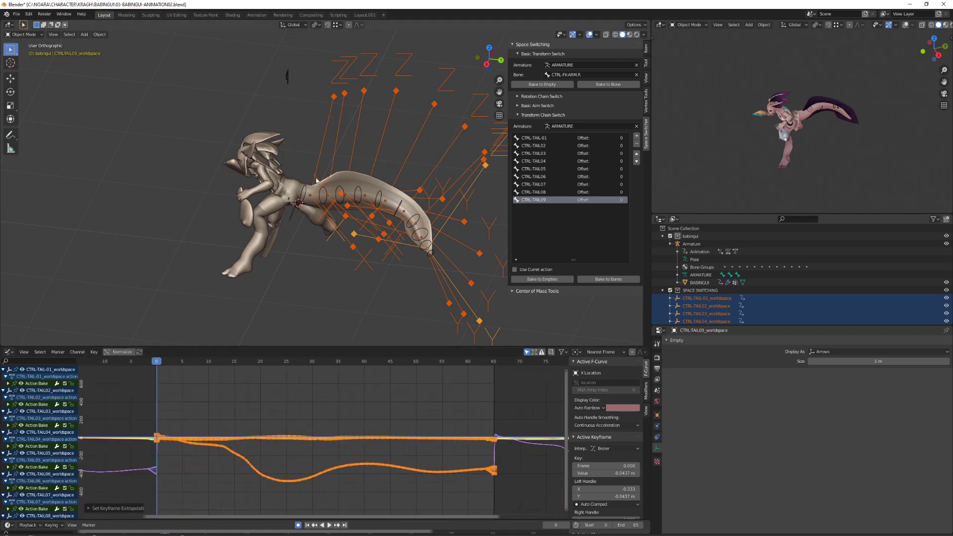
left_click(317, 163)
- Select all the tail empties at frame 7 and set the graph's key snapping to No Auto-Snap
left_click_drag(157, 361, 183, 372)
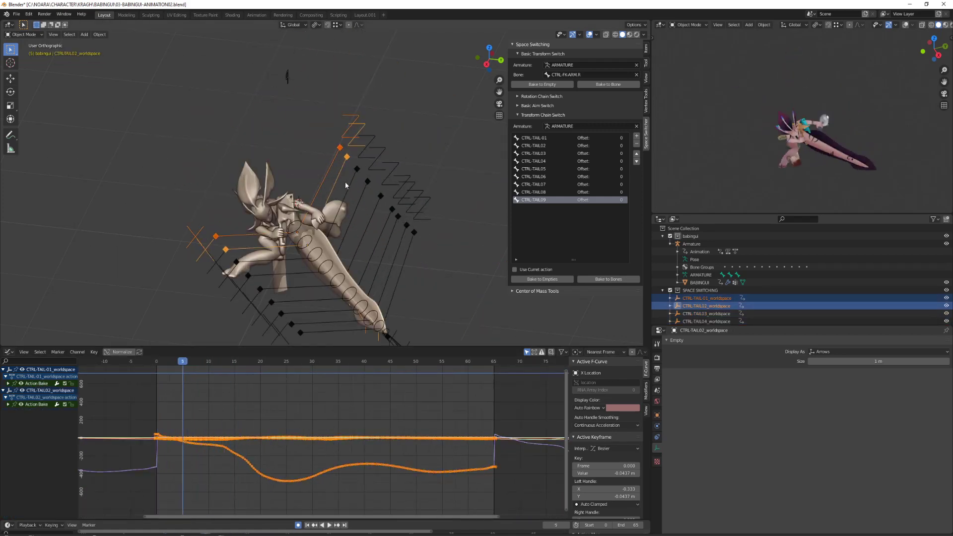
left_click_drag(345, 181, 389, 236)
left_click_drag(183, 361, 193, 362)
left_click(600, 353)
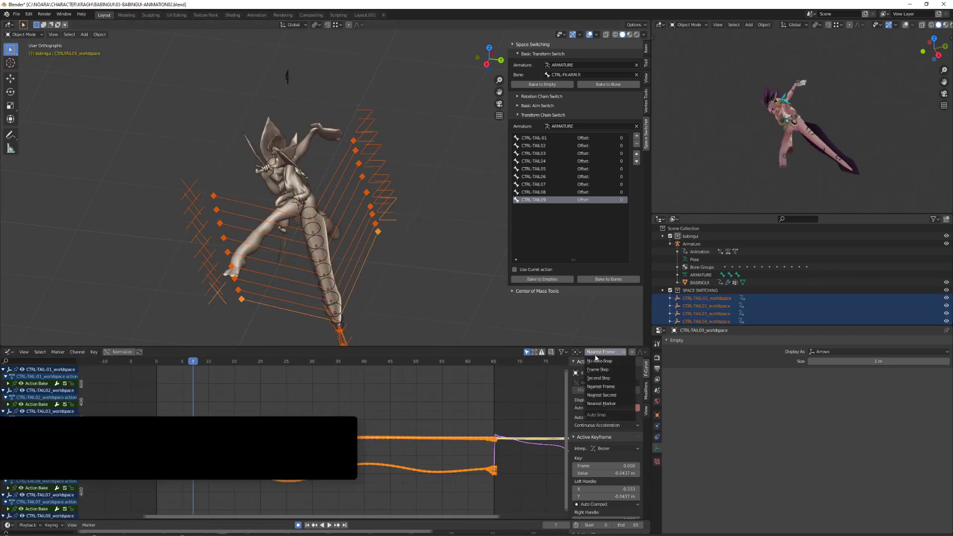
left_click(612, 362)
- Try shifting all the tail empties' curves slightly later in time and those of CTRL-TAIL02 to CTRL-TAIL09 once more
key("g")
key("x")
left_click(308, 427)
left_click(282, 216, "shift")
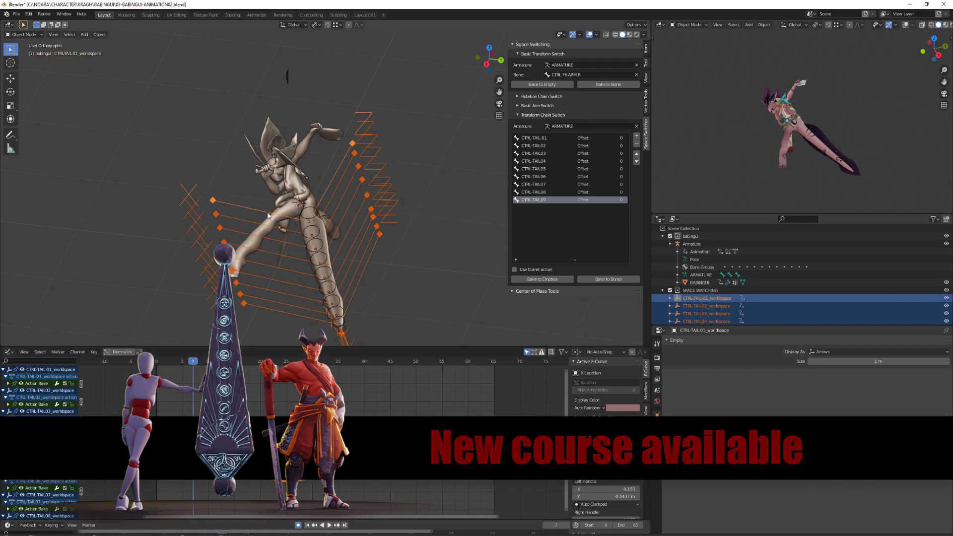
left_click(283, 215, "shift")
key("g")
key("x")
left_click(307, 426)
- Limit the selection to the CTRL-TAIL03 to CTRL-TAIL09 empties and play back the staggered tail motion
left_click(294, 240, "shift")
left_click(293, 242)
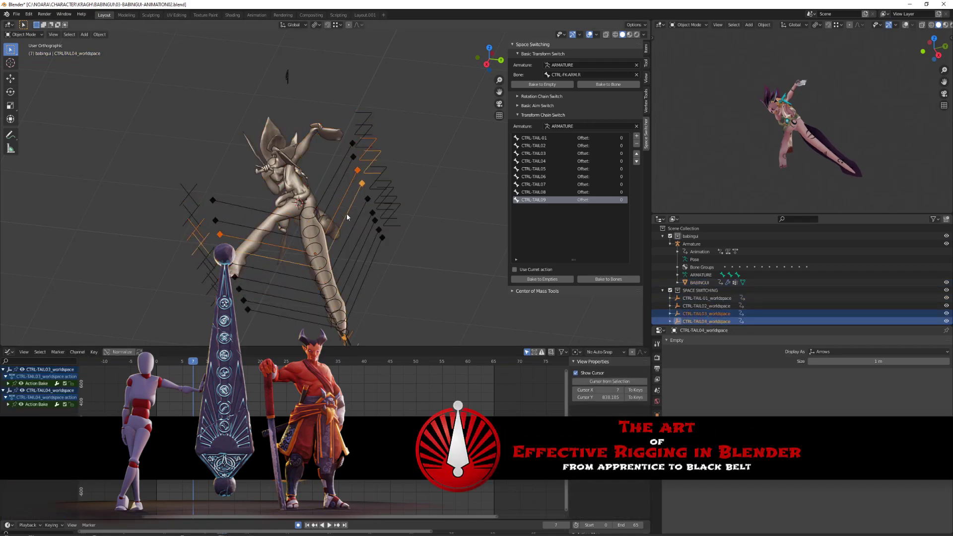
key("Return")
key("space")
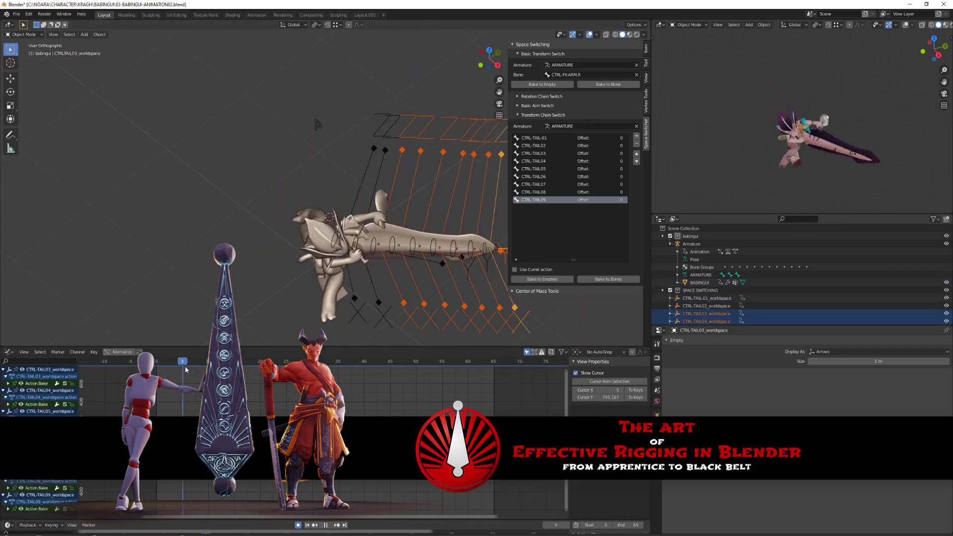
key("space")
middle_click_drag(229, 172, 318, 172)
- Drop CTRL-TAIL03 from the selection and try shifting the curves of CTRL-TAIL04 to CTRL-TAIL09 slightly later
left_click(307, 199, "shift")
left_click(306, 200, "shift")
key("g")
key("x")
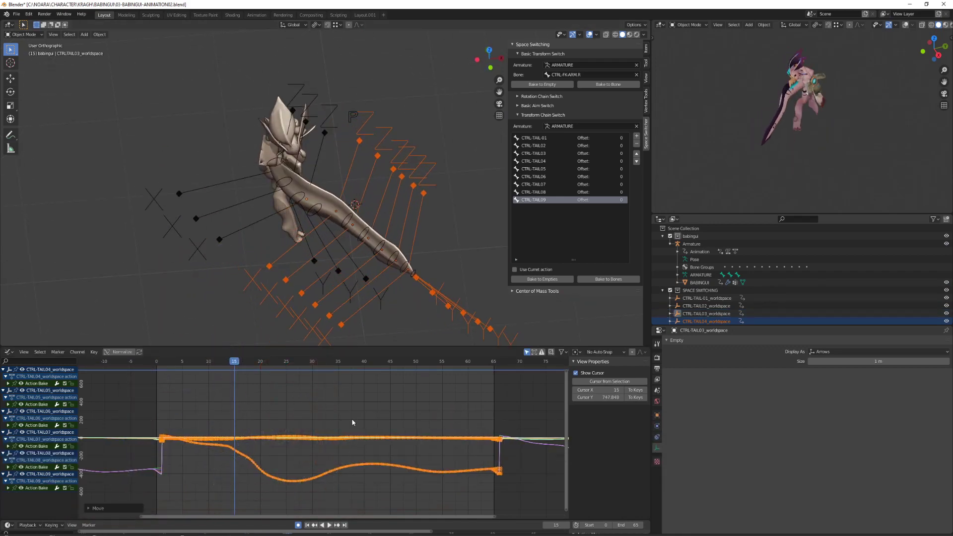
left_click(297, 378)
- Deselect the nearer tail empties one by one and try shifting the curves of CTRL-TAIL06 to CTRL-TAIL09 slightly later
left_click(286, 285, "shift")
key("g")
key("x")
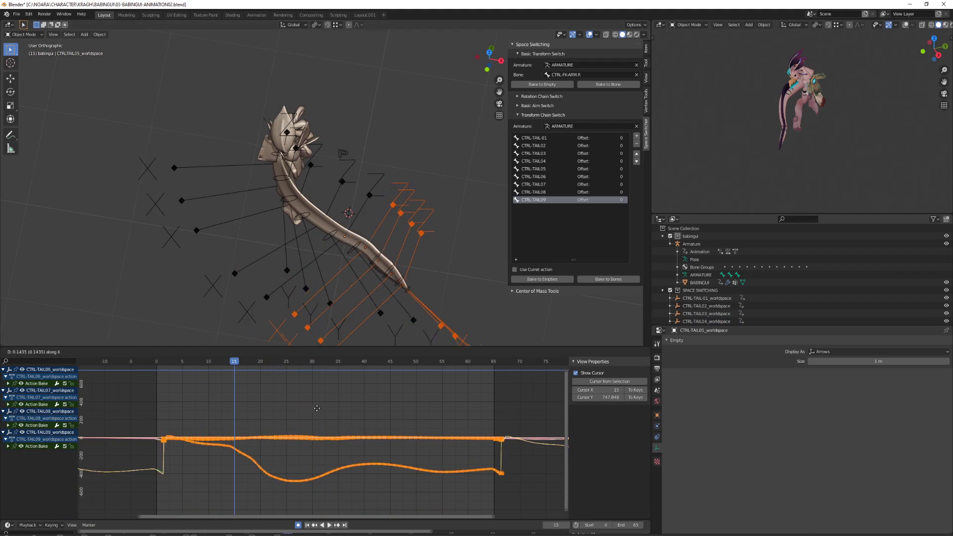
left_click(309, 386)
left_click(309, 300, "shift")
left_click(309, 300, "shift")
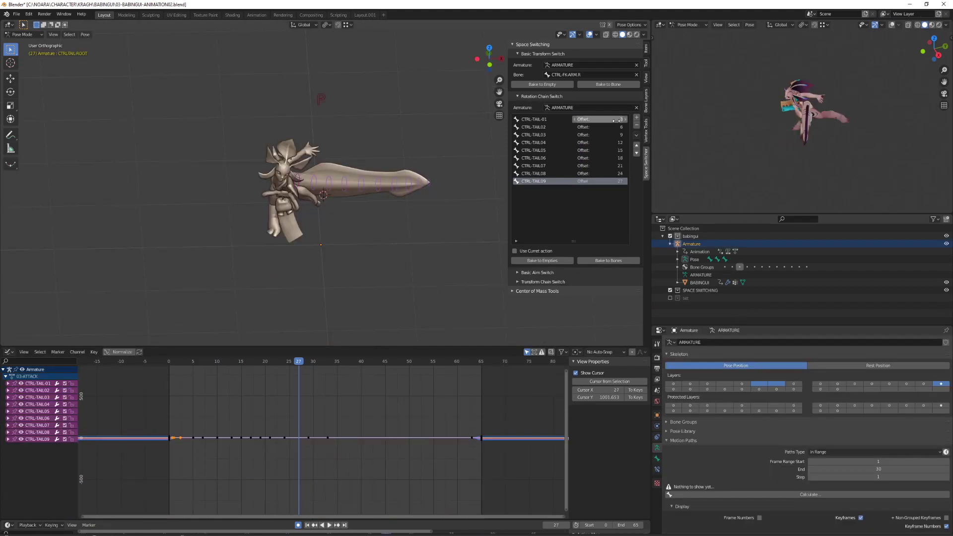
- Scrub and play back the attack to check the tail with Rotation Chain Switch offsets rising from 3 to 27
middle_click_drag(362, 198, 361, 254)
left_click_drag(298, 361, 283, 343)
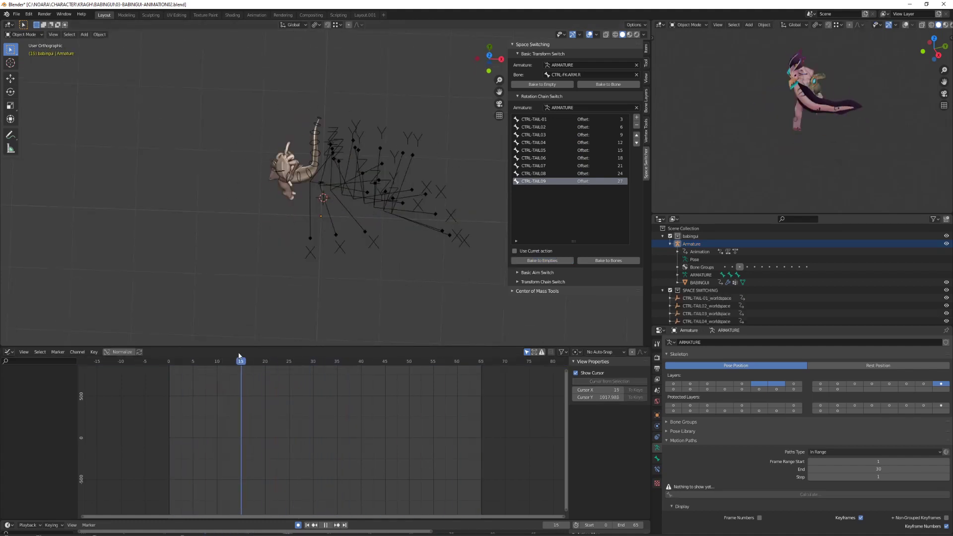
key("space")
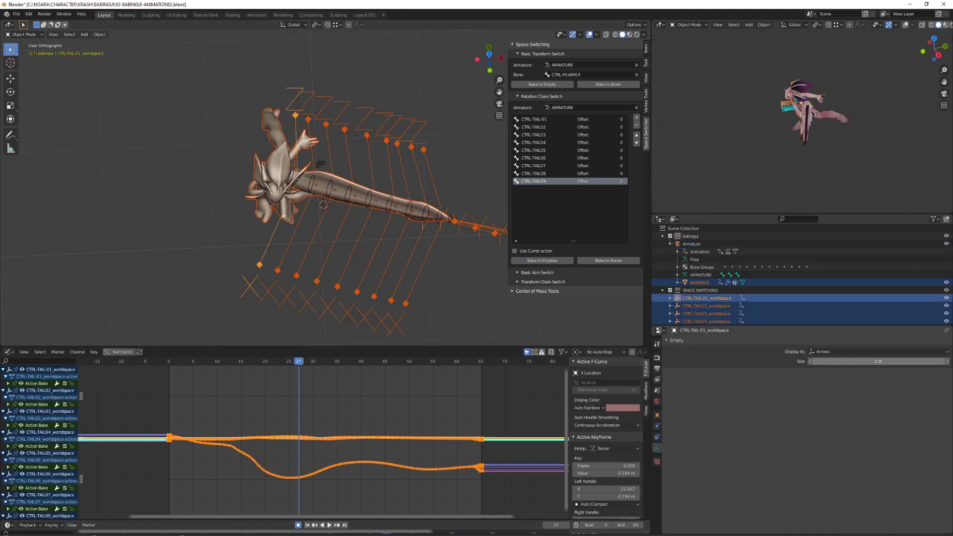
- Undo the last change and make the curves of all the tail's worldspace empties cyclic
key("ctrl+z")
scroll(320, 244, "down", 3)
middle_click_drag(321, 244, 328, 225)
scroll(174, 413, "down", 3)
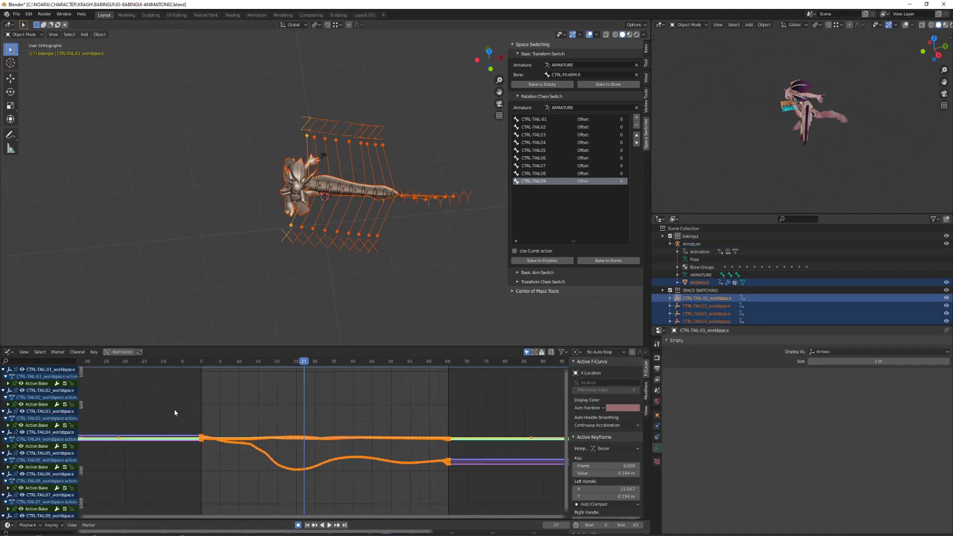
key("shift+e")
left_click(307, 427)
scroll(431, 300, "up", 3)
- Set key snapping to Nearest Frame and shift all the tail empties' curves later in time
left_click(604, 352)
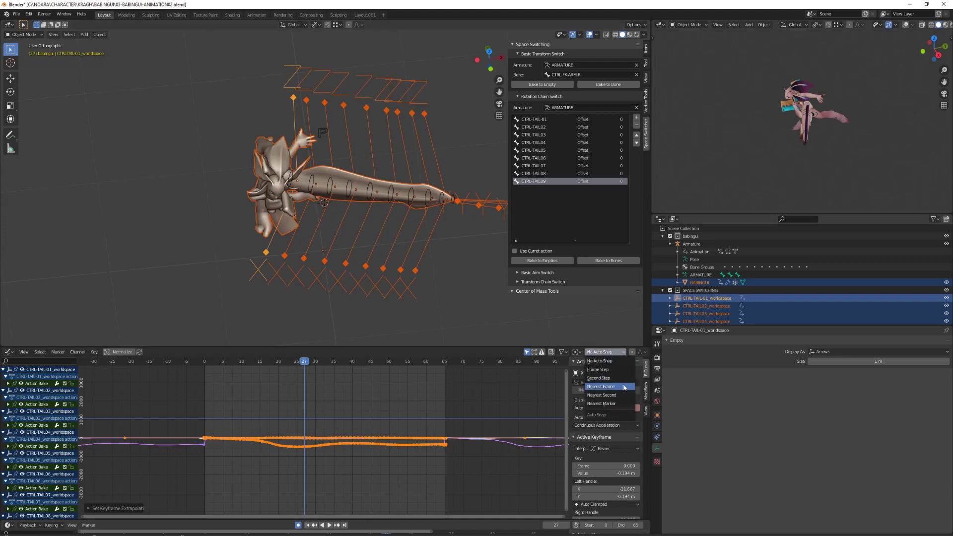
left_click(624, 386)
left_click(223, 361)
middle_click_drag(317, 238, 300, 265)
scroll(323, 437, "up", 2)
key("g")
key("x")
left_click(279, 367)
- Drop the first tail empty from the selection and shift the remaining empties' curves further along the time axis
left_click(344, 216, "shift")
left_click(344, 216, "shift")
key("g")
key("x")
left_click(330, 388)
- Select the worldspace empties CTRL-TAIL04 to CTRL-TAIL09 and shift their curves later along the time axis
left_click(670, 243)
scroll(392, 247, "down", 4)
scroll(703, 278, "down", 2)
left_click(704, 264)
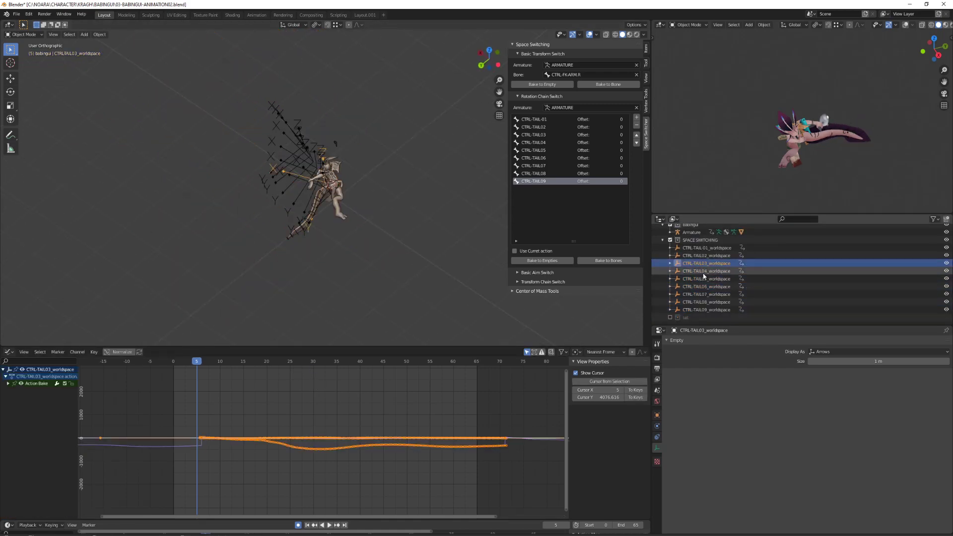
left_click_drag(704, 271, 703, 311)
scroll(301, 175, "up", 7)
key("g")
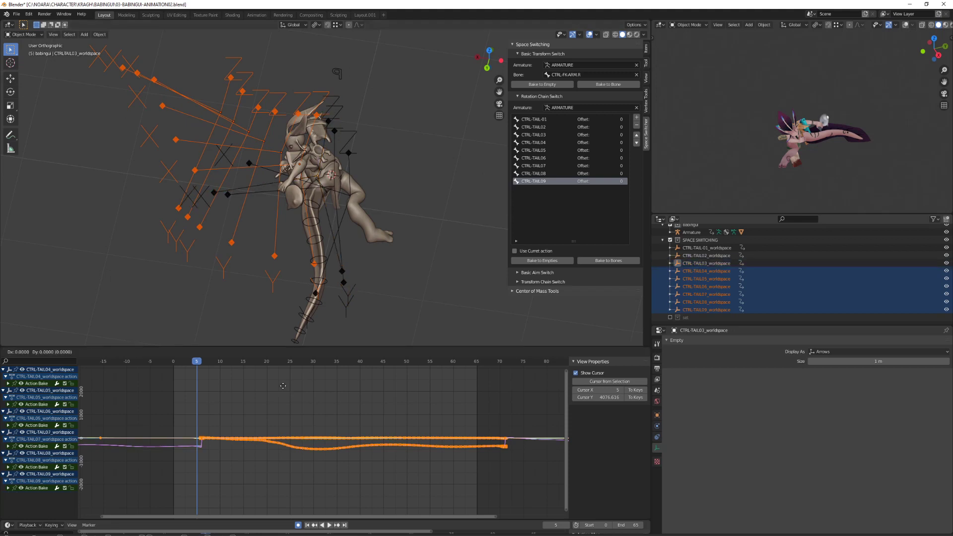
left_click_drag(202, 362, 229, 360)
- Drop the CTRL-TAIL04 and CTRL-TAIL05 empties from the selection one by one, shifting the remaining curves later each time
key("c")
middle_click(300, 170)
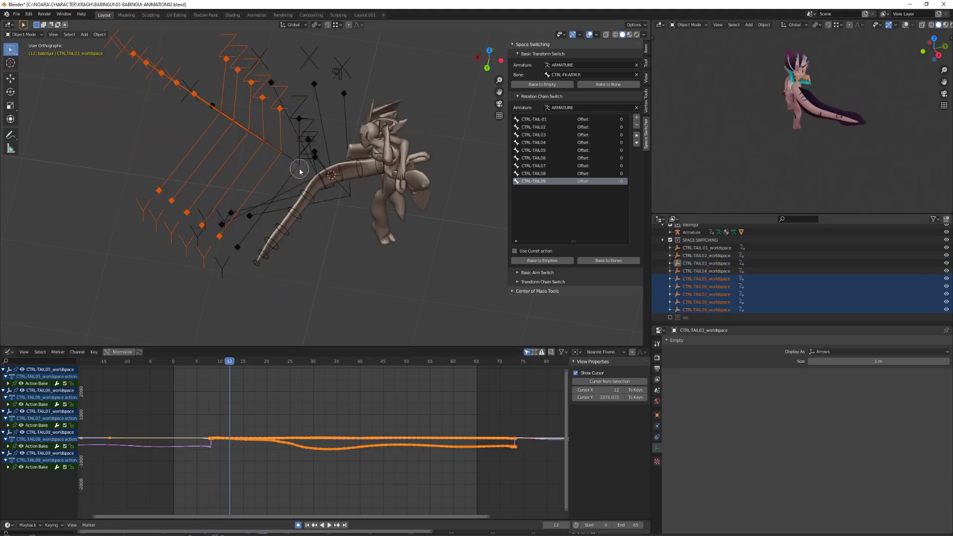
key("c")
middle_click(283, 154)
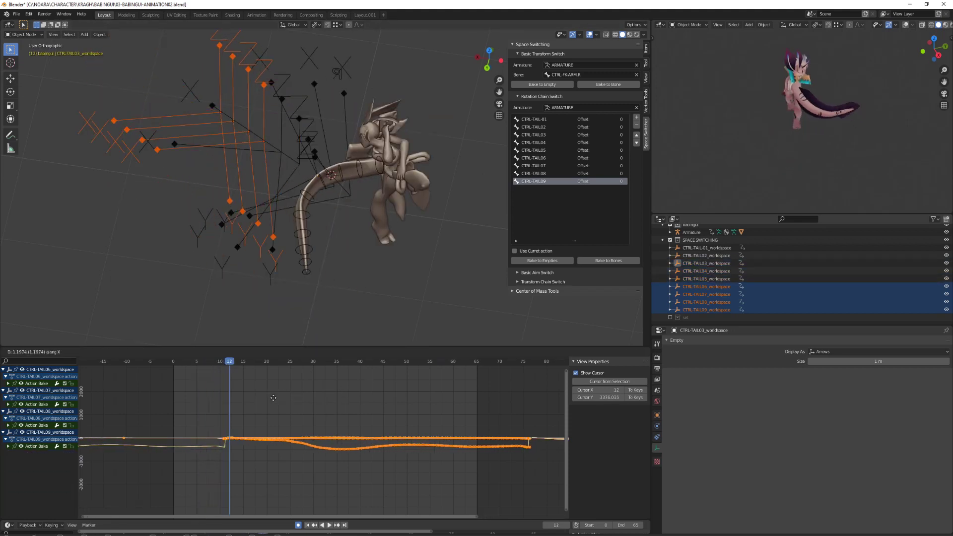
left_click_drag(229, 361, 249, 366)
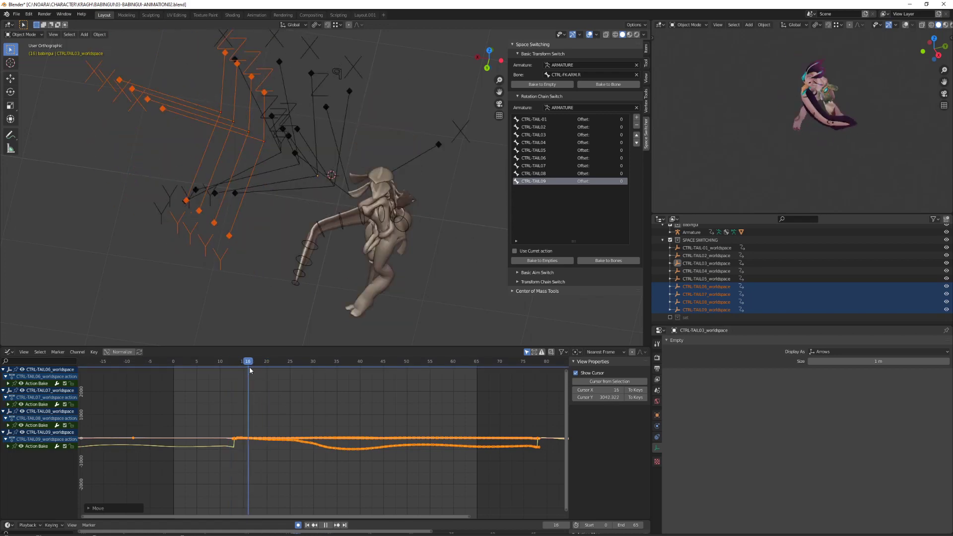
- Continue staggering the curves later while dropping the CTRL-TAIL06, 07 and 08 empties in turn, ending with CTRL-TAIL09 alone
middle_click_drag(300, 262, 345, 232)
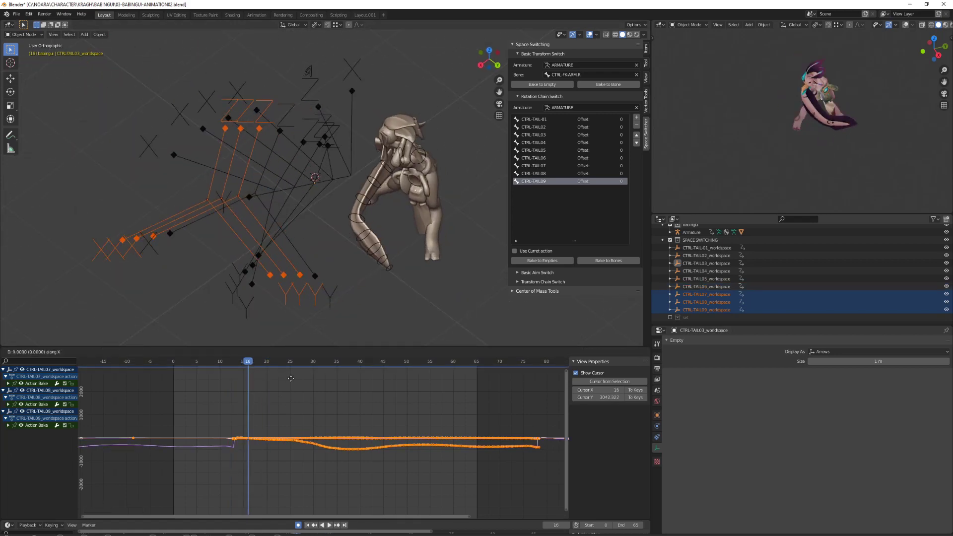
left_click(347, 382)
left_click_drag(270, 363, 322, 364)
key("c")
middle_click(245, 191)
left_click(334, 395)
left_click(50, 390)
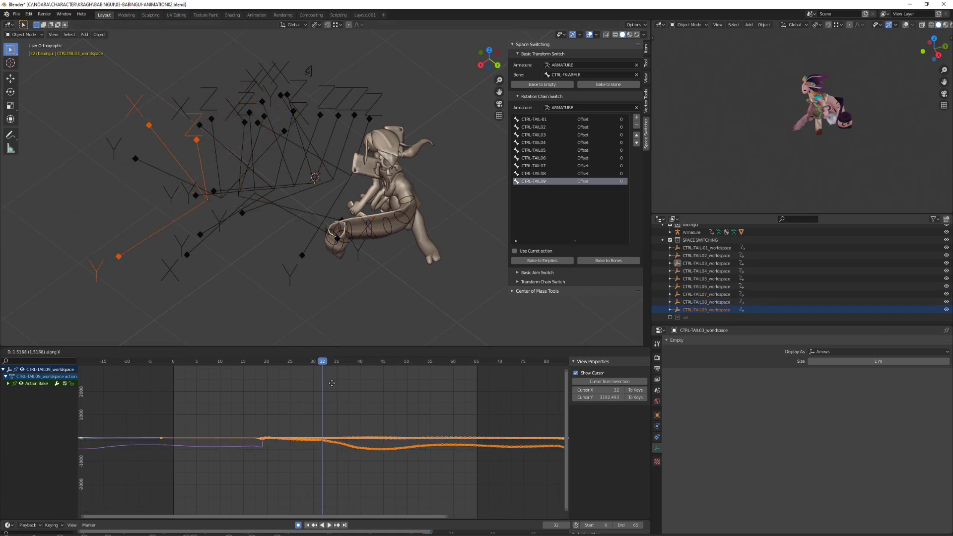
left_click_drag(239, 363, 212, 365)
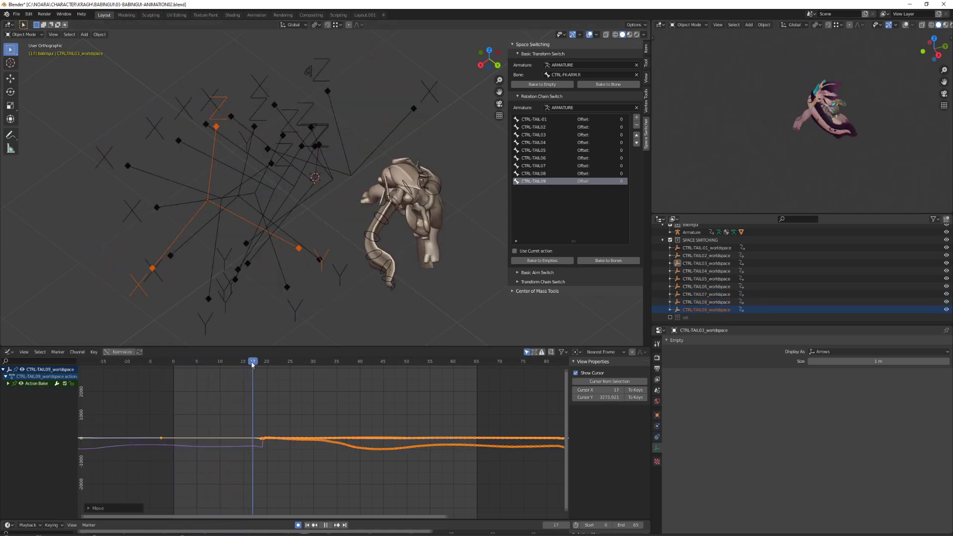
- Select all nine tail empties, play back the stagger, and shift all their curves 2 frames earlier
key("Escape")
key("a")
key("c")
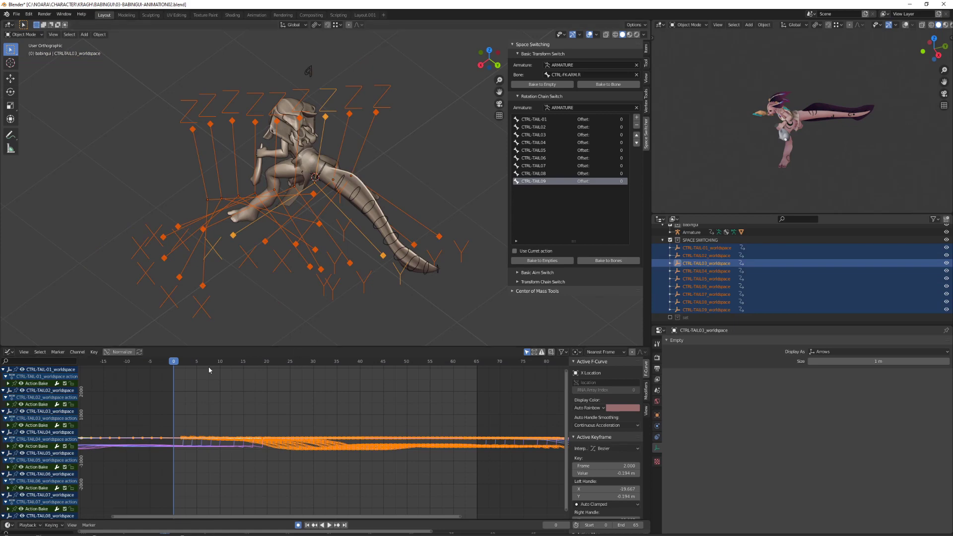
key("space")
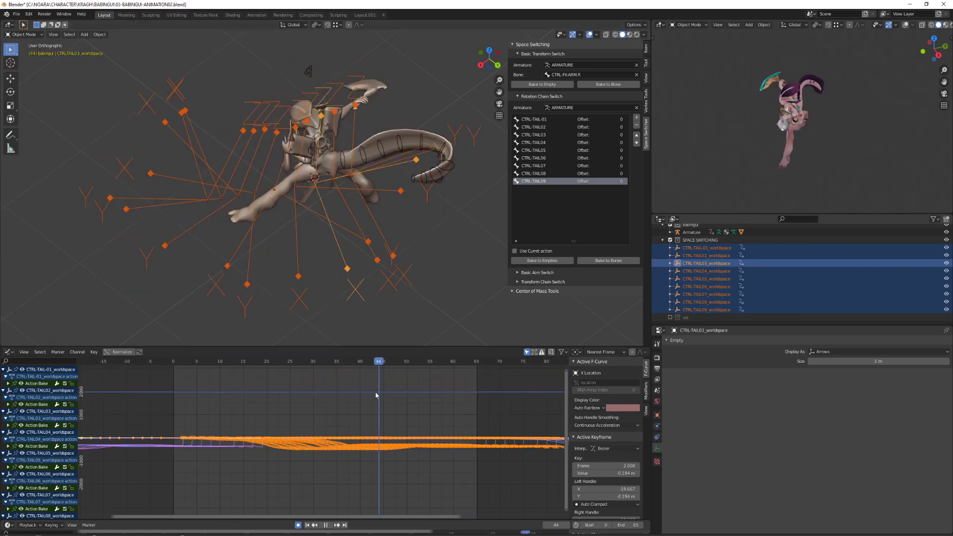
left_click_drag(375, 392, 178, 403)
key("g")
key("x")
left_click(264, 380)
key("space")
key("Escape")
- Delete the tail empties and list the nine tail bones in Rotation Chain Switch with offsets rising from 1 to 9
key("x")
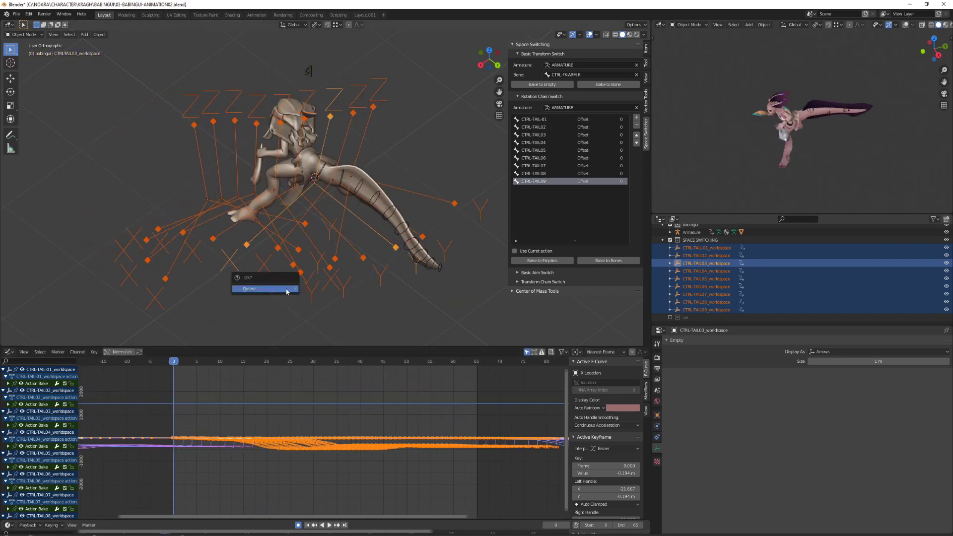
left_click(287, 289)
left_click_drag(336, 161, 445, 282)
left_click(347, 187)
key("ctrl+Tab")
left_click(635, 118)
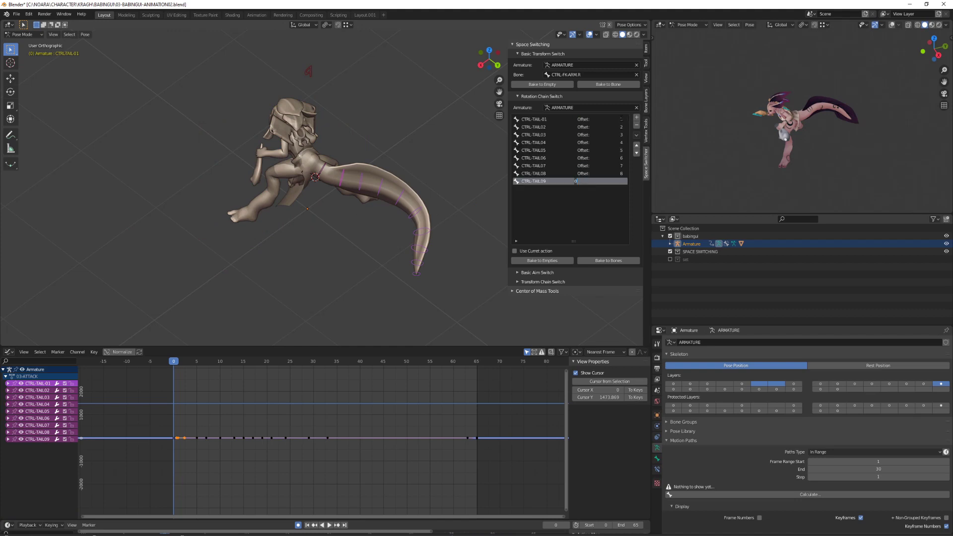
- Bake the tail bones to worldspace empties, make all their curves cyclic, and scrub the attack
middle_click_drag(376, 270, 432, 218)
left_click(434, 211)
left_click_drag(338, 95, 476, 144)
key("shift+e")
left_click(249, 416)
key("space")
left_click_drag(177, 362, 257, 371)
- Test-rotate individual tail empties at frame 18, including CTRL-TAIL-01_worldspace, to see how they drive the tail
middle_click_drag(275, 213, 361, 201)
left_click(347, 208)
key("r")
right_click(443, 277)
middle_click_drag(438, 209, 436, 228)
left_click(434, 227)
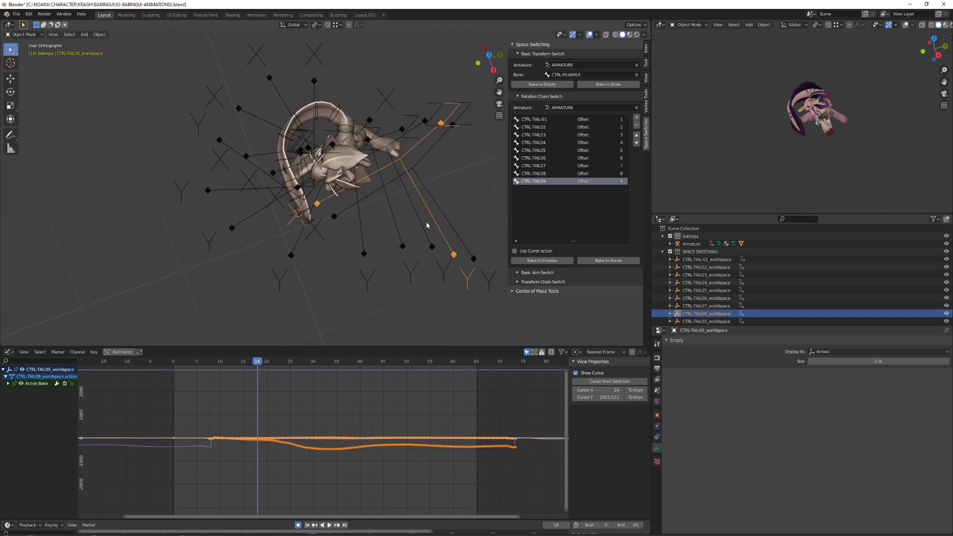
middle_click_drag(259, 220, 251, 161)
left_click(261, 120)
key("r")
right_click(232, 149)
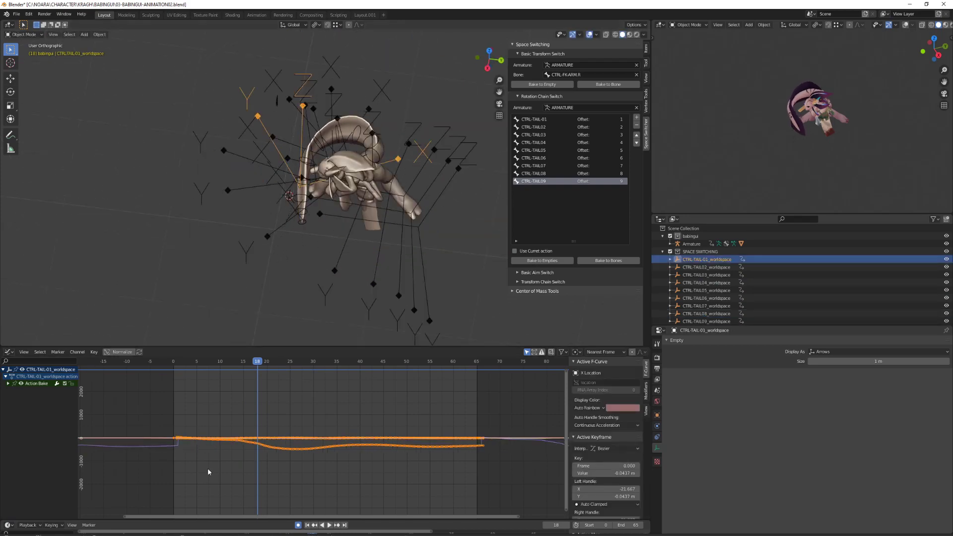
- Play back and scrub the attack from several angles to examine the tail's overlapping motion
key("Home")
left_click_drag(246, 366, 293, 370)
key("space")
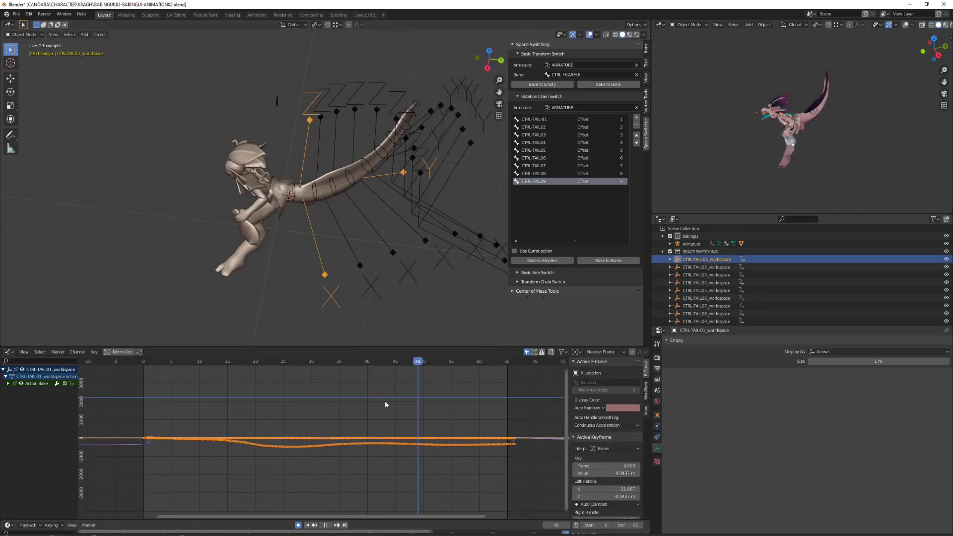
middle_click_drag(435, 249, 454, 271)
scroll(453, 272, "down", 4)
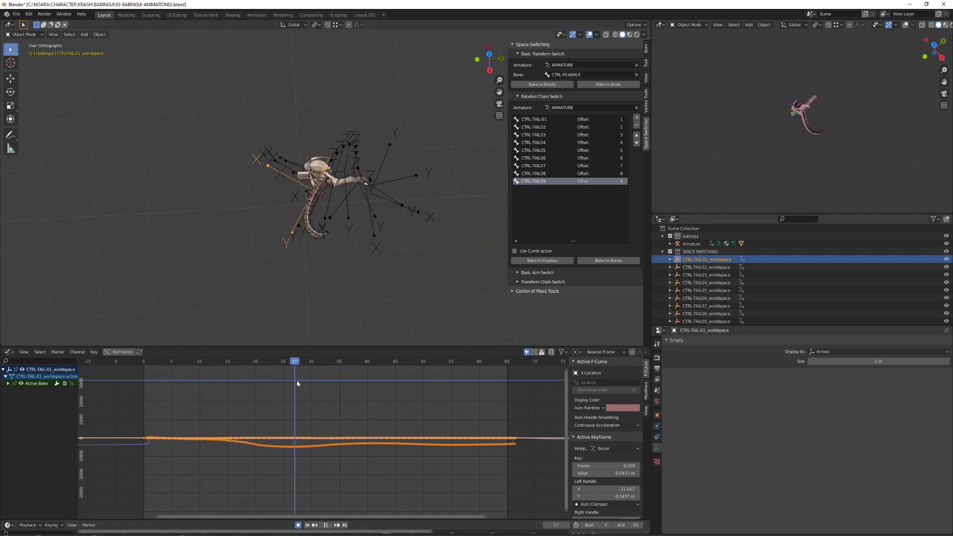
key("space")
scroll(270, 298, "up", 4)
middle_click_drag(292, 298, 347, 271)
scroll(278, 412, "up", 5)
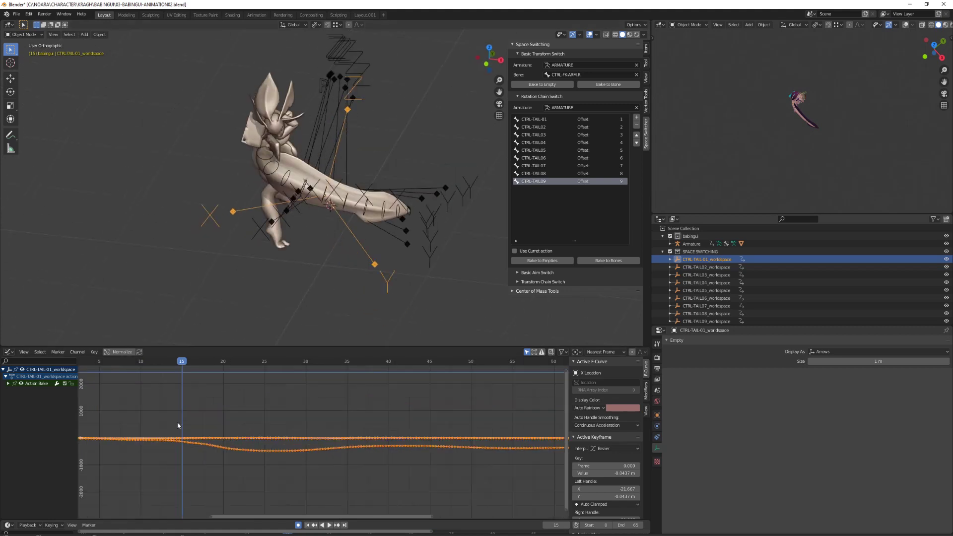
- Delete the location and scale channels of the CTRL-TAIL-01_worldspace empty, leaving only its Euler rotation curves
middle_click_drag(177, 425, 294, 419)
scroll(294, 419, "down", 7)
key("x")
left_click_drag(11, 403, 13, 425)
key("x")
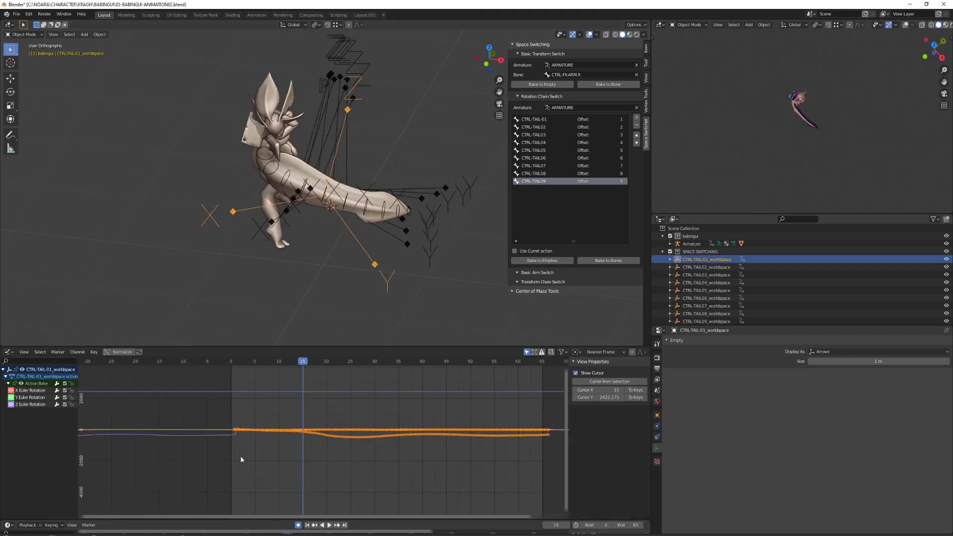
key("Home")
- Hide the viewport overlays and scrub the attack's opening frames to check the tail root against its rotation curves
middle_click_drag(240, 456, 382, 469)
left_click(247, 364)
scroll(306, 414, "down", 1)
scroll(241, 371, "up", 6)
left_click(240, 370)
left_click(249, 367)
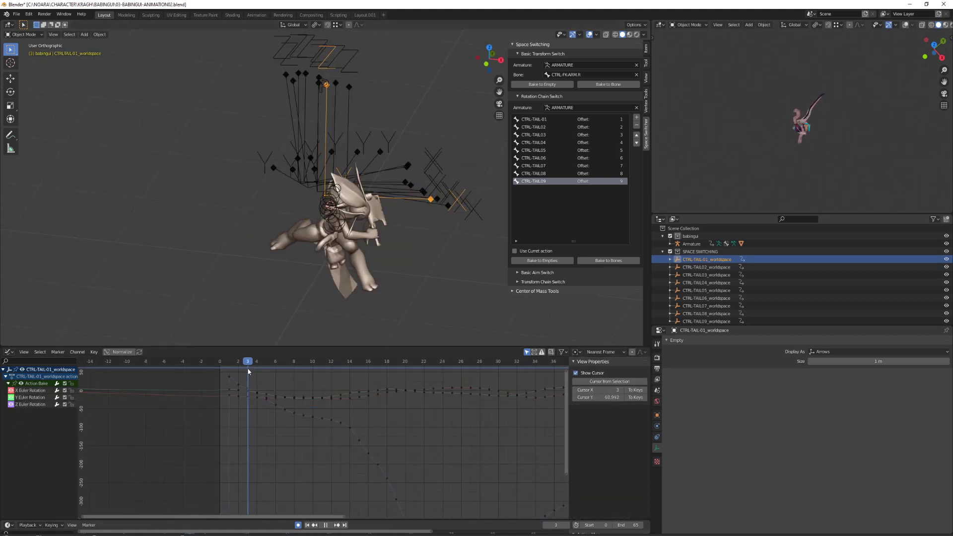
middle_click_drag(270, 258, 353, 285)
key("shift+alt+z")
left_click_drag(248, 366, 275, 372)
middle_click_drag(238, 379, 251, 384)
left_click_drag(246, 361, 316, 382)
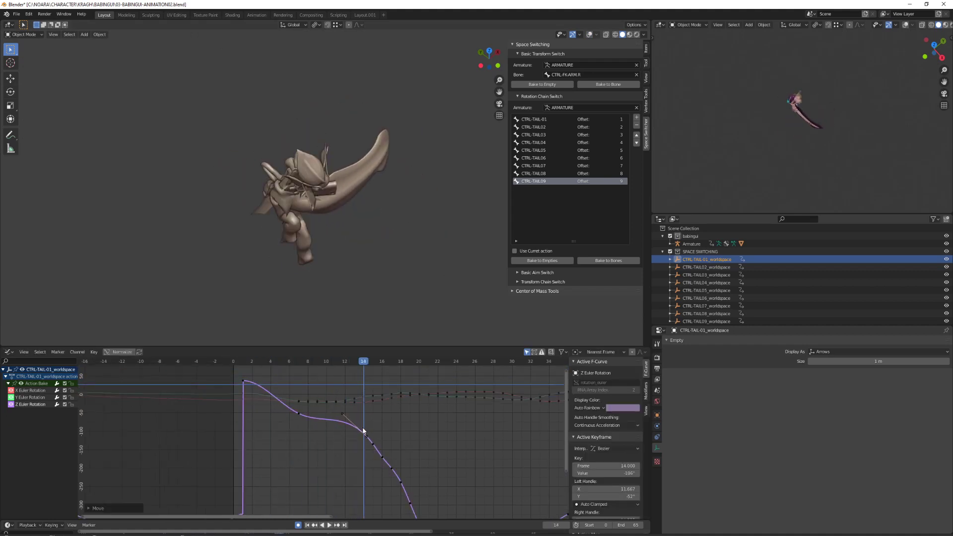
- Delete the dense Z Euler Rotation keys following frame 14 and lower the frame 14 key to about -114°
scroll(363, 430, "down", 6)
middle_click_drag(362, 431, 314, 382)
left_click_drag(315, 381, 381, 498)
key("Delete")
scroll(334, 413, "up", 3)
middle_click_drag(333, 413, 320, 448)
left_click_drag(295, 408, 296, 409)
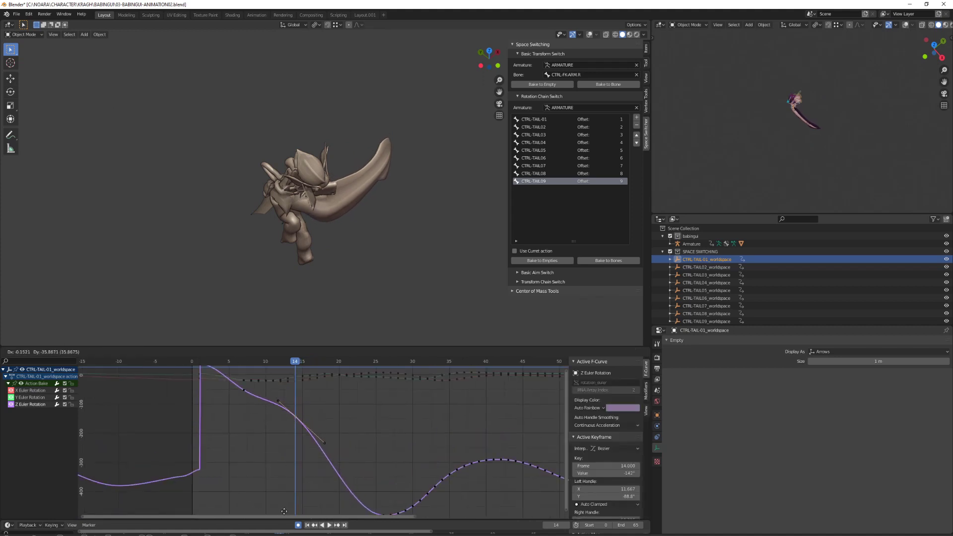
left_click(293, 439)
- Add a Z Euler Rotation key on the falling part of the curve at frame 19, about -320°
middle_click_drag(342, 304, 275, 331)
left_click_drag(296, 364, 332, 366)
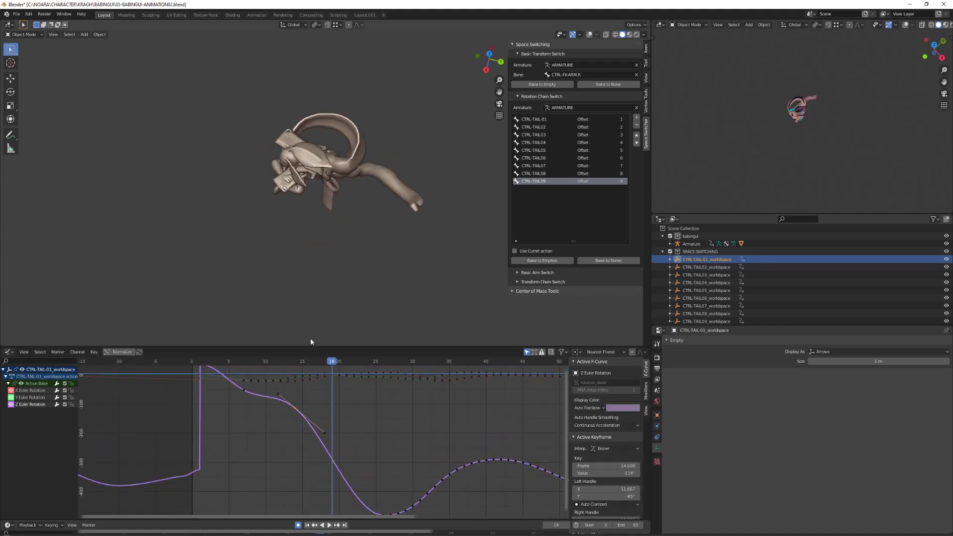
middle_click_drag(346, 415, 345, 449)
scroll(346, 449, "down", 5)
key("g")
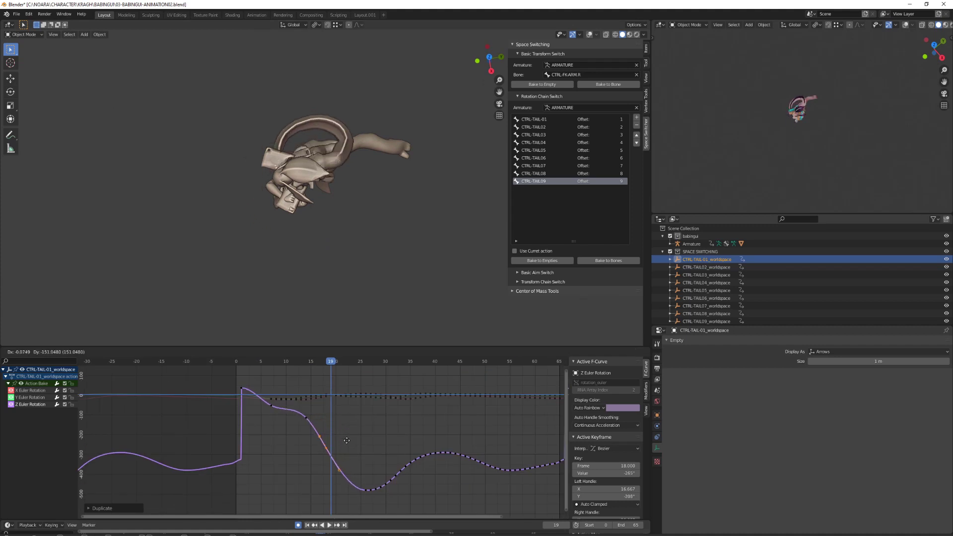
left_click(343, 448)
left_click_drag(331, 364, 370, 365)
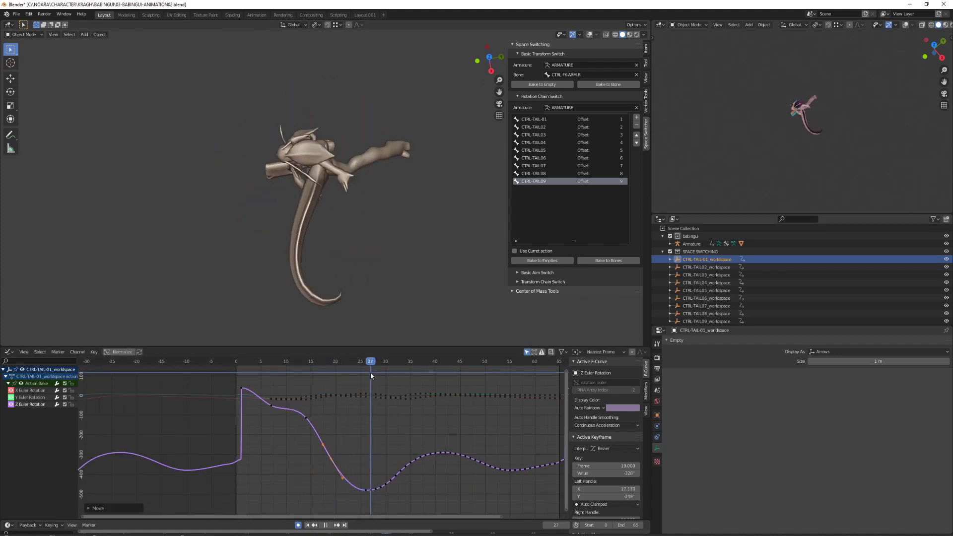
- Clear the Z rotation keys around the curve's low point up to frame 40 and place the low key at frame 28
middle_click_drag(372, 445, 338, 418)
left_click_drag(338, 418, 373, 476)
left_click(331, 463)
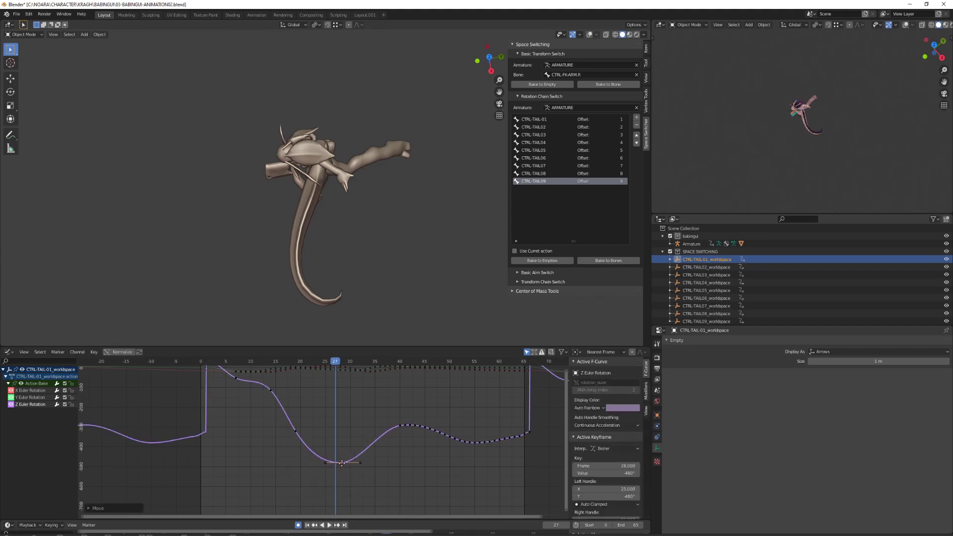
left_click_drag(347, 367, 375, 375)
- Delete the dense Z rotation keys that follow the peak key at frame 40
left_click(400, 425)
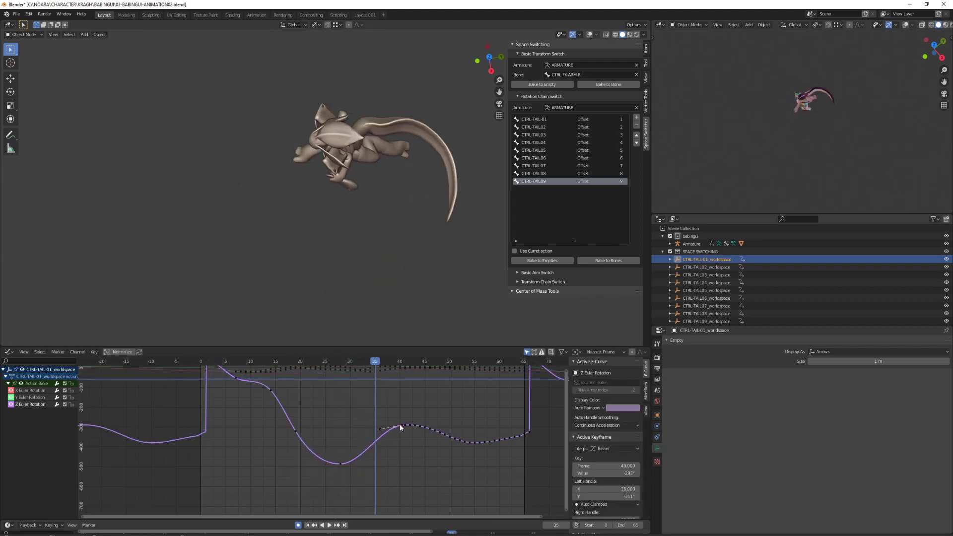
left_click(384, 423)
scroll(385, 422, "up", 2)
middle_click_drag(384, 423, 332, 422)
left_click_drag(356, 412, 435, 465)
key("Delete")
- Scrub the end of the attack and thin out the remaining dense keys near the end of the Z rotation curve
left_click_drag(293, 365, 414, 402)
left_click(401, 469)
left_click_drag(415, 438, 462, 486)
key("Delete")
scroll(377, 430, "down", 4)
middle_click_drag(422, 436, 438, 441)
left_click_drag(445, 442, 466, 466)
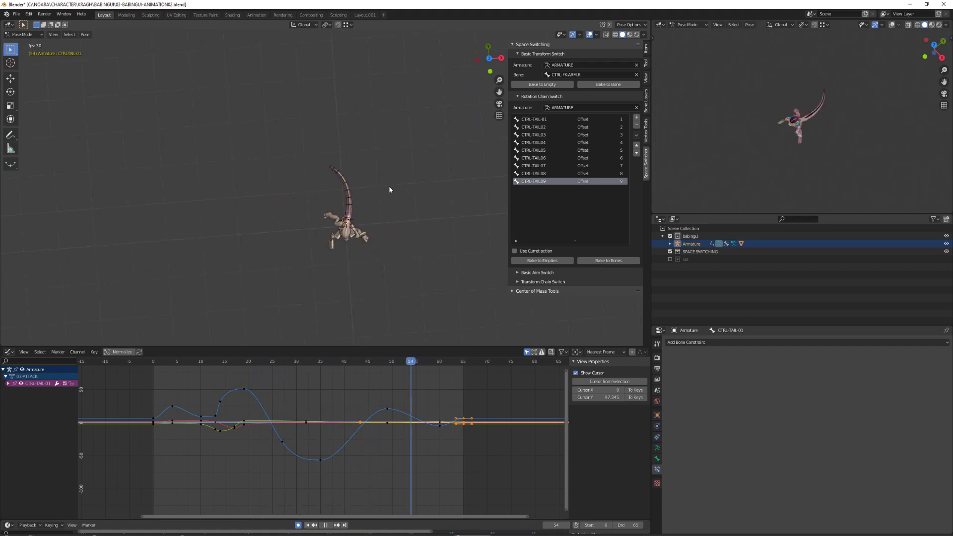
- Inspect the baked tail's motion from another angle during playback
scroll(367, 215, "up", 3)
middle_click_drag(367, 216, 427, 211)
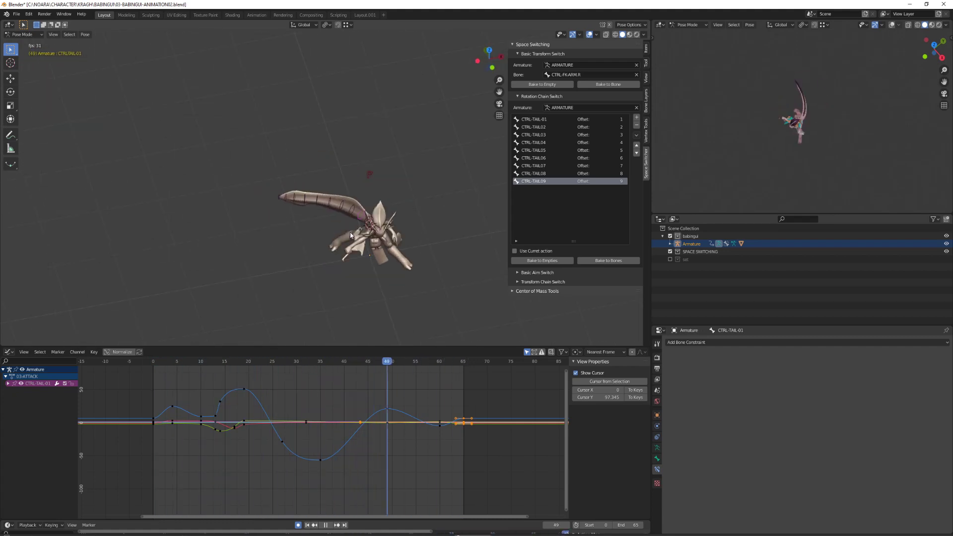
middle_click_drag(366, 269, 348, 261, "shift")
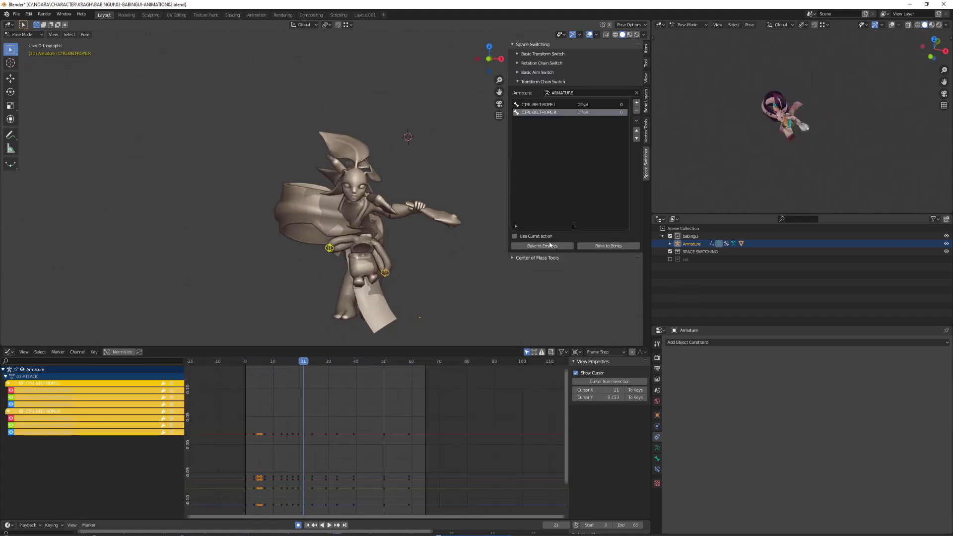
- Bake the two belt rope bones to worldspace empties and delete their rotation and scale channels, keeping only location
left_click(542, 246)
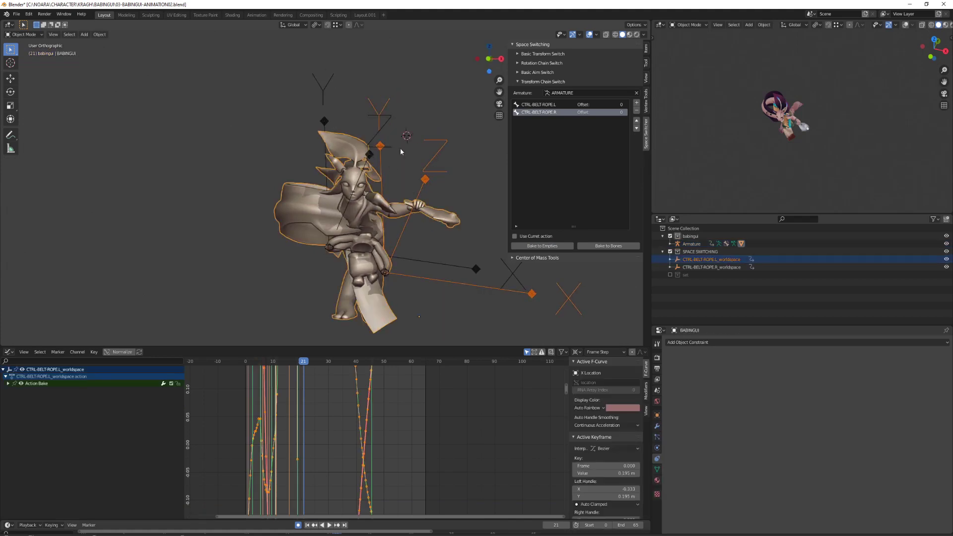
middle_click_drag(372, 400, 357, 437, "ctrl")
left_click(8, 404)
left_click(22, 452)
left_click(21, 459, "shift")
left_click(21, 465, "shift")
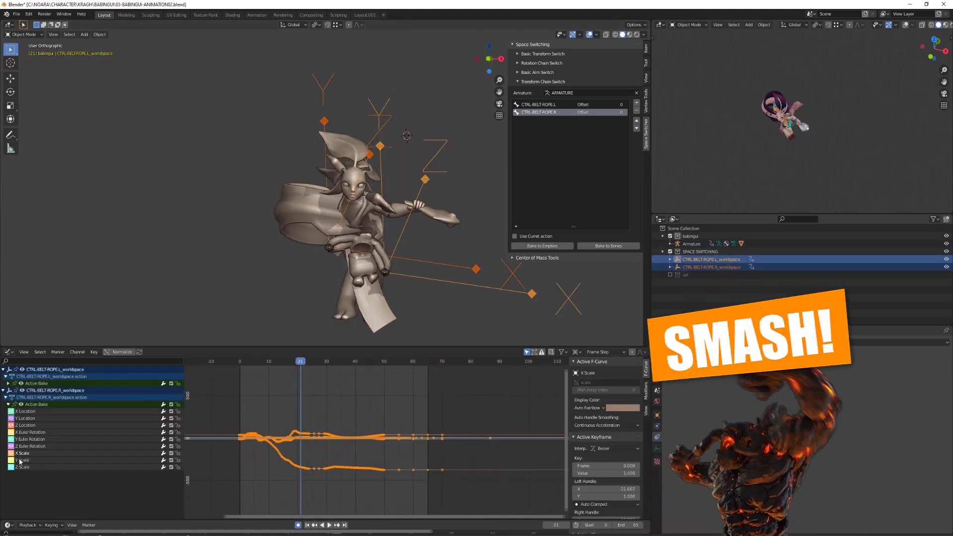
key("x")
left_click(8, 383)
left_click(20, 446, "shift")
key("x")
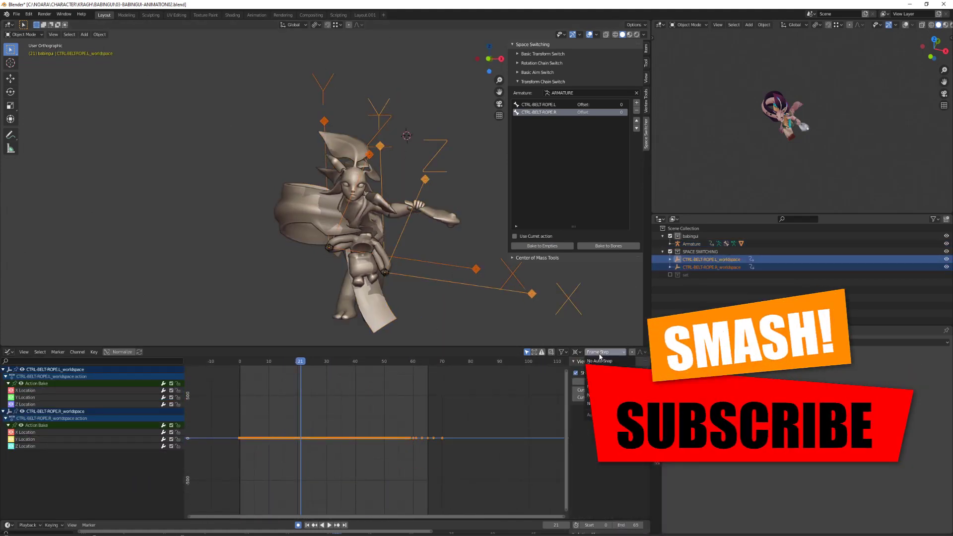
- Set key snapping to No Auto-Snap and shift both belt rope empties' location curves a fraction of a frame earlier
left_click(600, 361)
key("space")
key("space")
key("shift+Left")
middle_click_drag(265, 399, 435, 438)
scroll(423, 478, "up", 20)
key("g")
left_click(316, 366)
- Nudge the belt rope location curves slightly earlier once more and scrub through the attack to check the ropes
key("space")
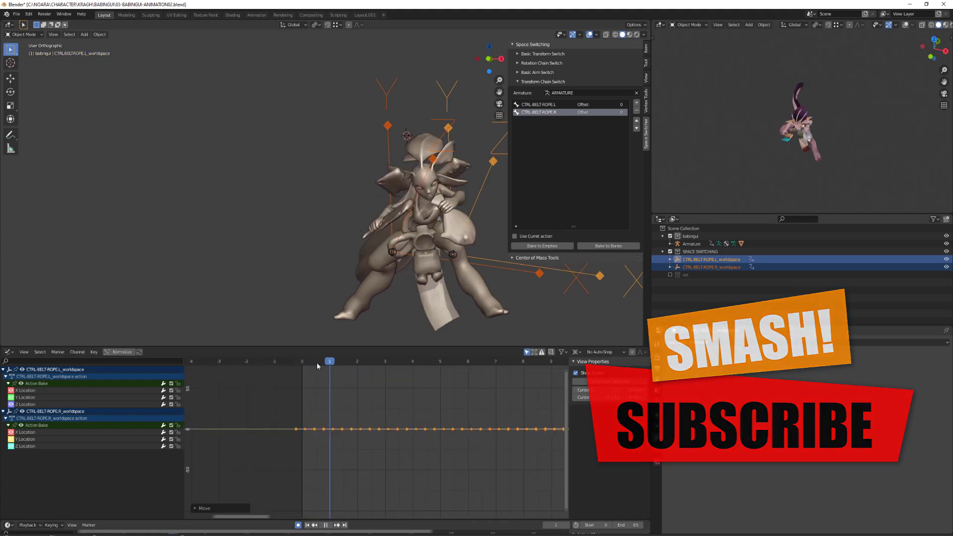
left_click_drag(317, 364, 516, 380)
middle_click_drag(497, 387, 355, 380)
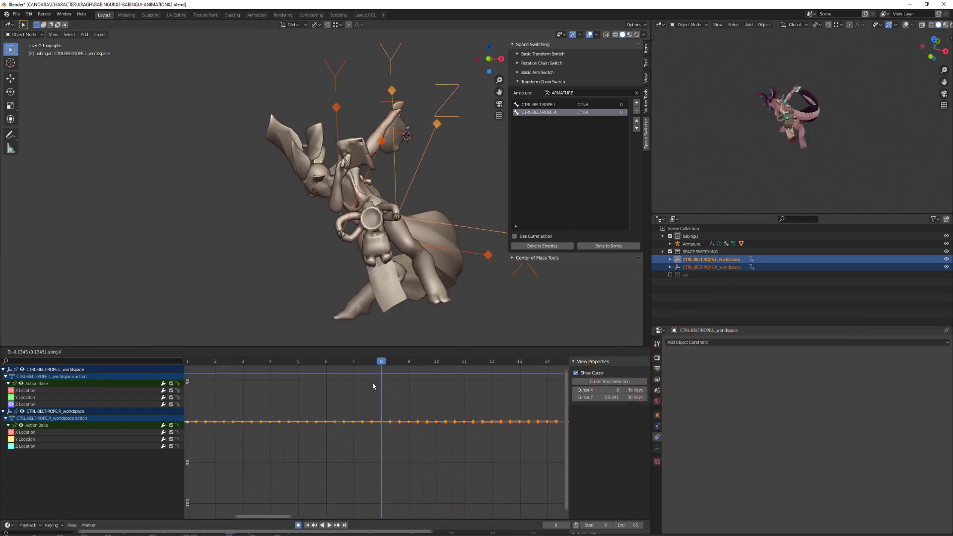
left_click(374, 385)
scroll(374, 385, "down", 9)
left_click_drag(320, 366, 503, 399)
middle_click_drag(503, 399, 318, 381)
left_click_drag(318, 368, 512, 374)
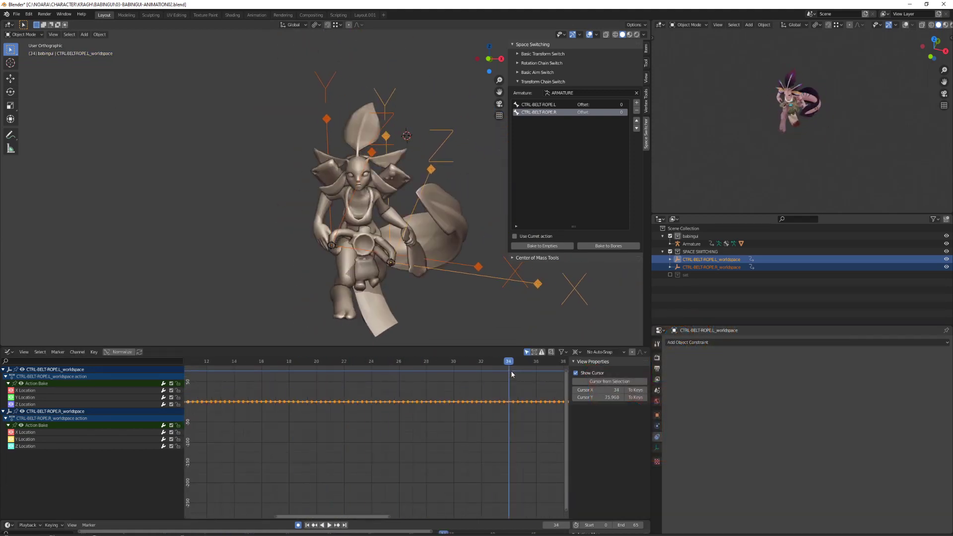
- Scrub through the attack to examine the timing of the re-timed belt ropes
scroll(512, 374, "down", 6)
middle_click_drag(512, 374, 334, 389)
mouse_move(334, 368)
left_mouse_down()
mouse_move(511, 392)
mouse_move(217, 371)
mouse_move(257, 362)
mouse_move(316, 375)
left_mouse_up()
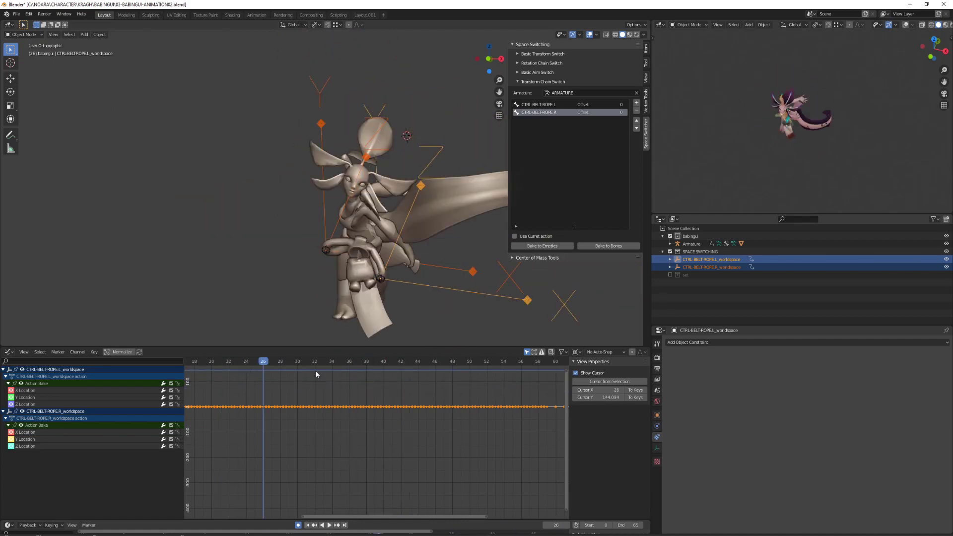
left_click(367, 385)
scroll(368, 385, "down", 6)
left_click_drag(434, 366, 332, 372)
- Try to bake the belt rope bones and delete their worldspace empties
left_click(326, 249)
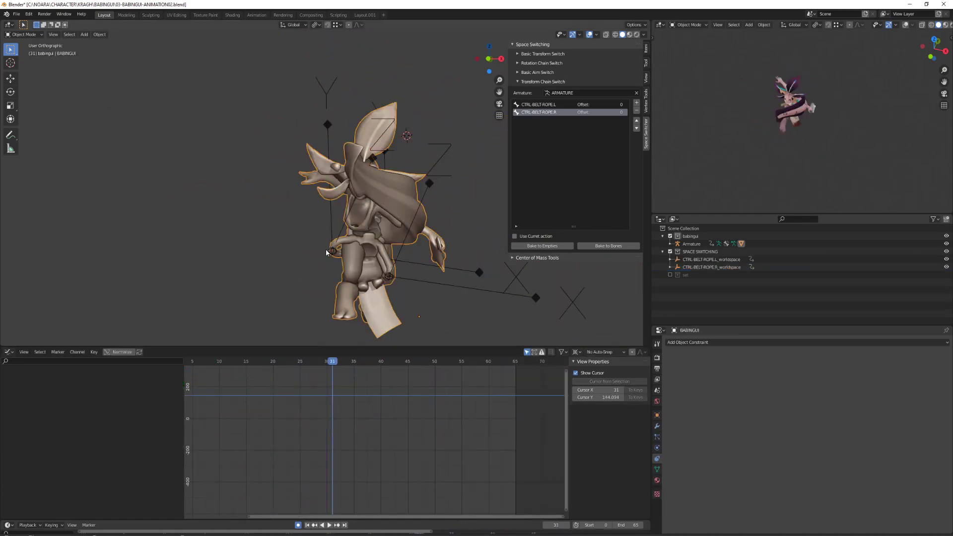
scroll(307, 412, "down", 6)
key("F3")
key("Return")
left_click(344, 374)
left_click(437, 266)
key("Delete")
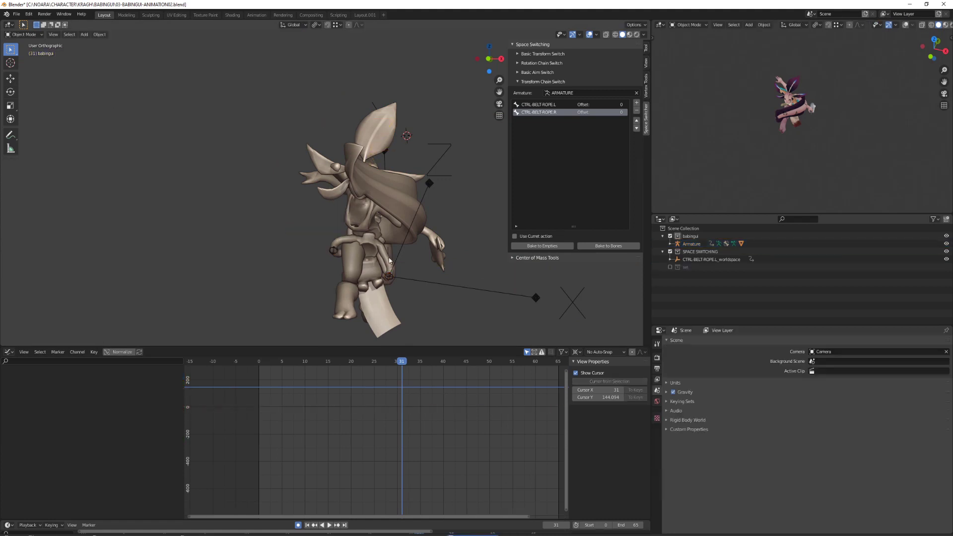
left_click(436, 283)
key("Delete")
left_click(395, 270)
key("ctrl+z")
key("ctrl+z")
left_click(390, 275)
left_click(334, 251, "shift")
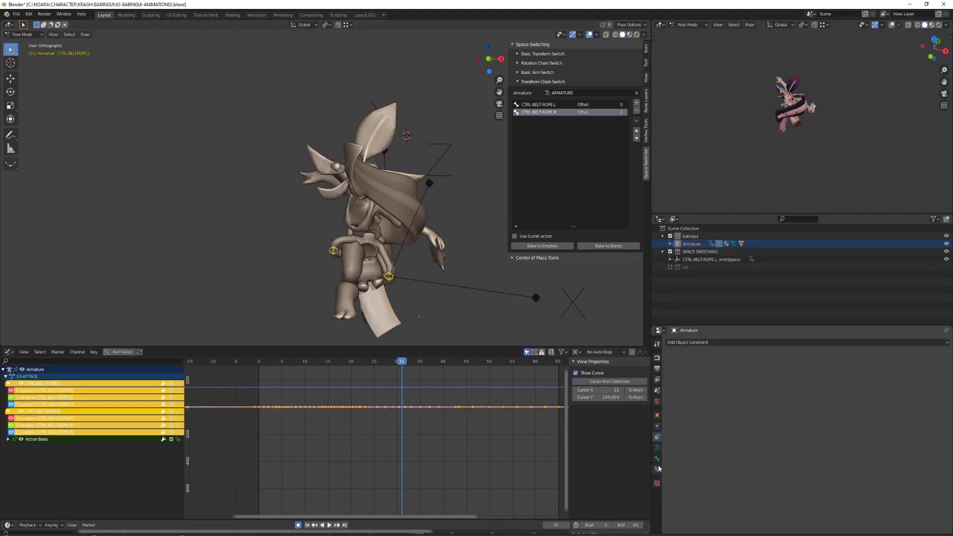
- Try to bake both belt rope bones again and clear out their leftover rotation and scale channels
left_click(657, 469)
left_click(391, 278, "shift")
key("F3")
key("Return")
key("Return")
left_click(334, 251)
left_click_drag(37, 446, 34, 412)
key("Delete")
left_click(8, 412)
left_click_drag(20, 485, 20, 440)
key("x")
left_click(480, 290)
key("x")
left_click(480, 289)
middle_click_drag(426, 278, 449, 291)
left_click(258, 363)
key("space")
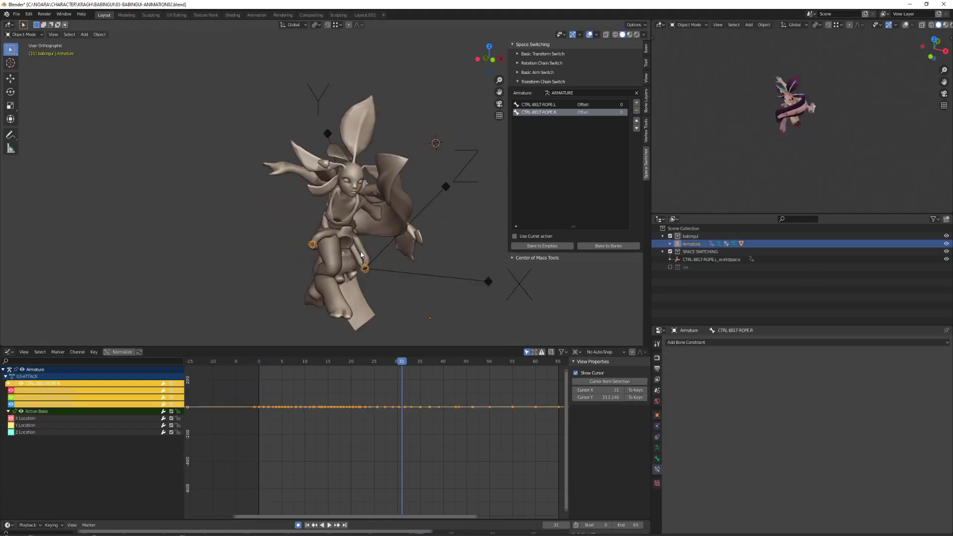
- Undo the belt rope baking, channel clean-up and empty deletions
key("ctrl+z")
key("ctrl+z")
key("ctrl+z")
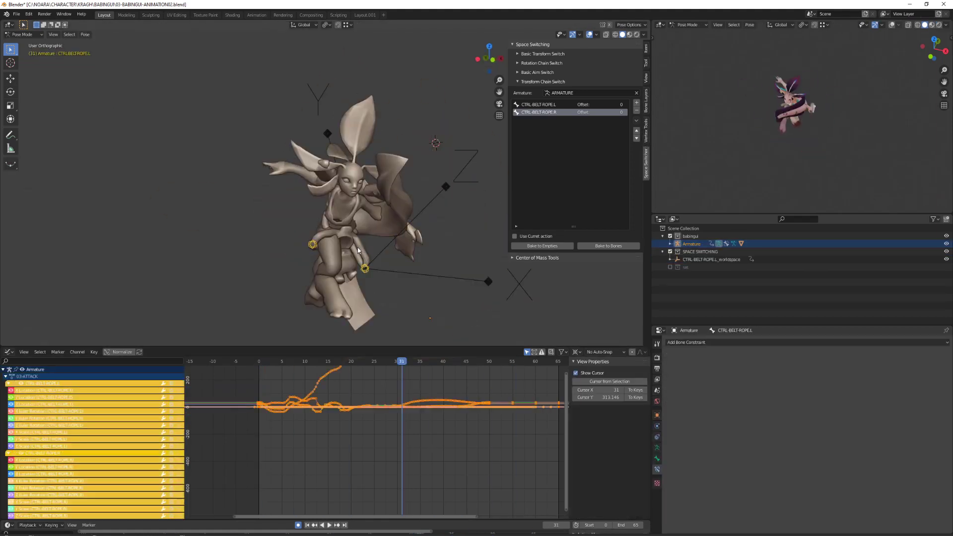
key("ctrl+z")
key("ctrl+z")
key("ctrl+z")
key("ctrl+z")
key("ctrl+z")
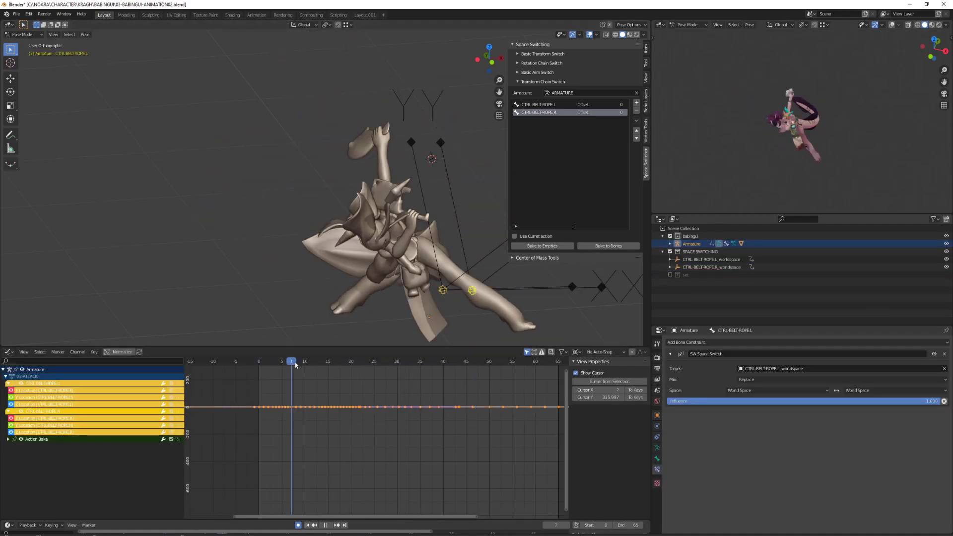
- Bake both belt rope bones over frames 0 to 65 with visual keying and cleared constraints, and remove the leftover channels and empties
left_click_drag(292, 366, 300, 368)
key("space")
key("F3")
type("bake action")
key("Return")
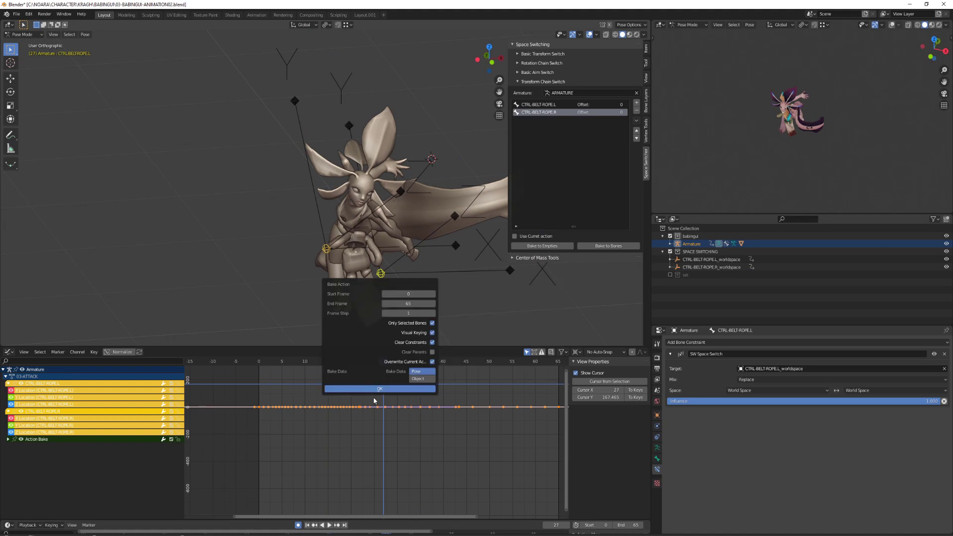
left_click(380, 391)
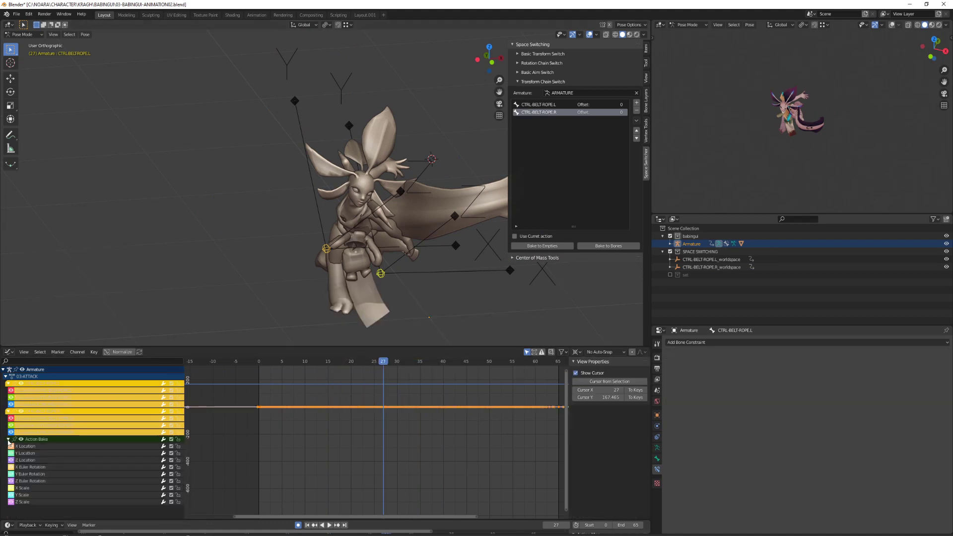
key("x")
left_click(362, 244)
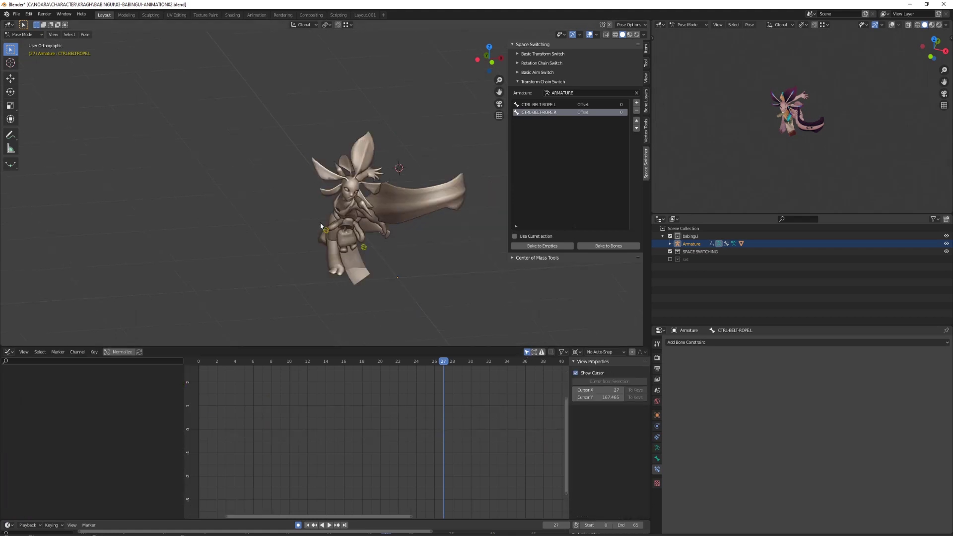
- Show the location curves of both belt rope bones and set the graph cursor's value to 0
left_click(364, 248)
left_click_drag(443, 361, 244, 361)
left_click(402, 256, "shift")
middle_click_drag(310, 418, 387, 392, "ctrl")
left_click(598, 398)
type("0")
key("Return")
left_click_drag(301, 365, 218, 362)
middle_click_drag(218, 370, 232, 394)
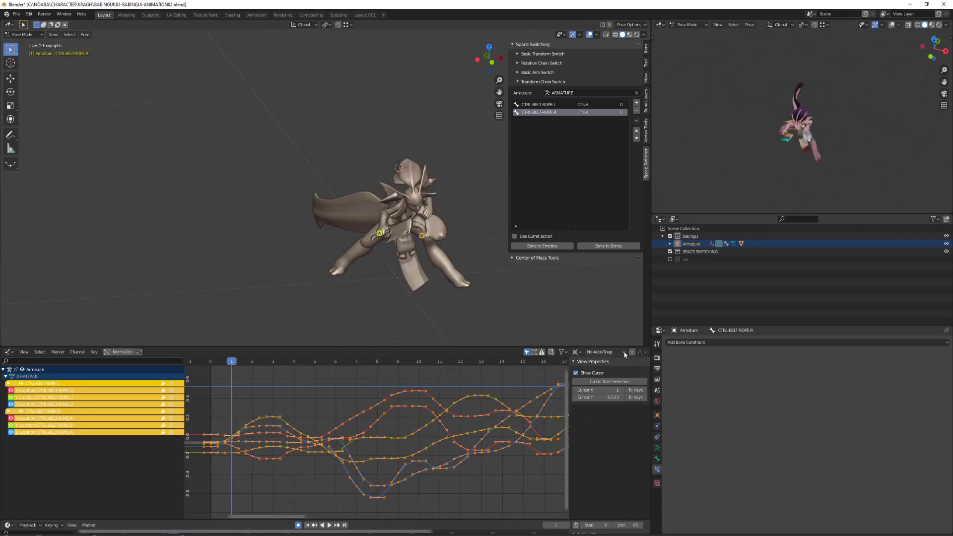
- Scale the belt rope location curves down slightly along Y about the cursor and review the ropes' swing
key("space")
right_click(370, 377, "shift")
key("y")
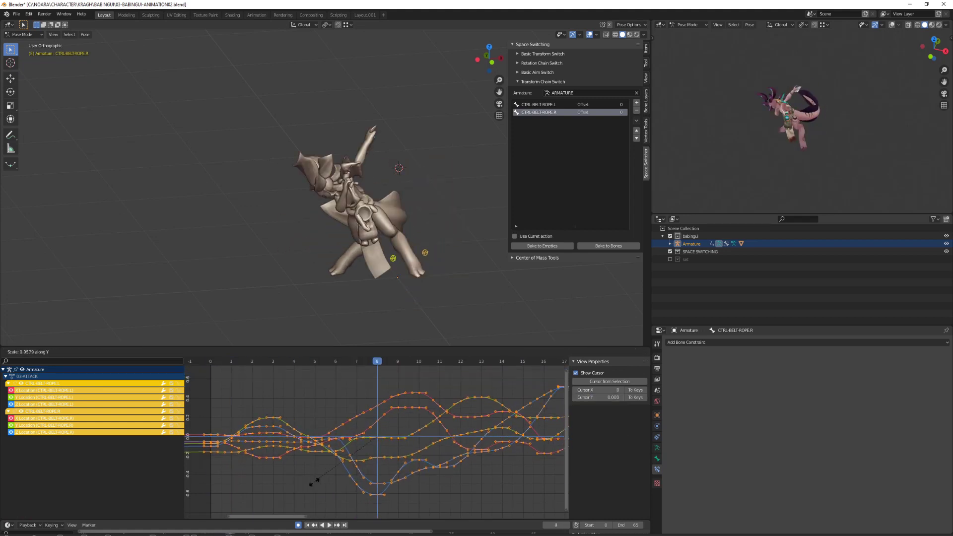
left_click(354, 449)
right_click_drag(301, 380, 525, 419, "shift")
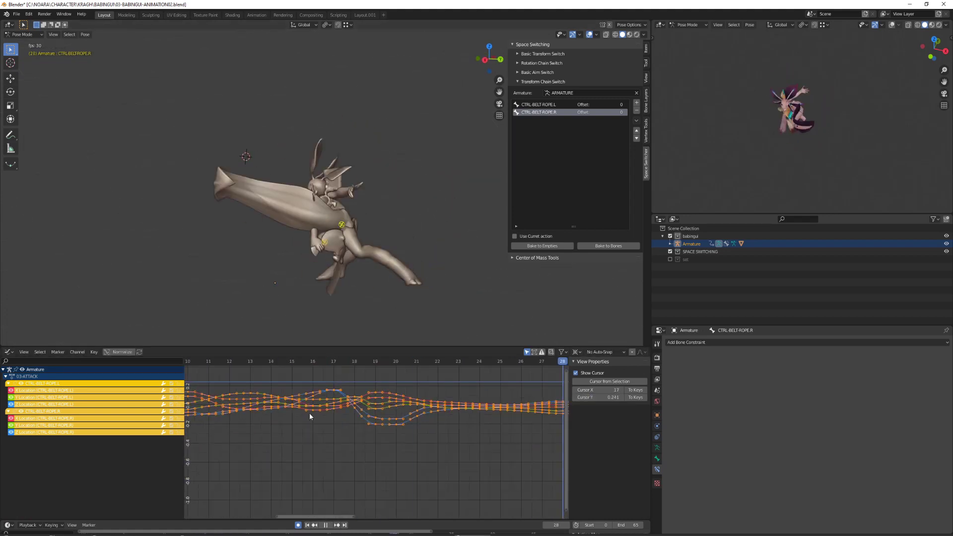
middle_click_drag(306, 439, 415, 409)
right_click_drag(415, 387, 506, 368, "shift")
middle_click_drag(502, 367, 432, 379)
right_click_drag(433, 379, 416, 392, "shift")
- Thin out the dense location keys of the left belt rope from about frame 6 onward and check the motion
left_click_drag(565, 399, 367, 502)
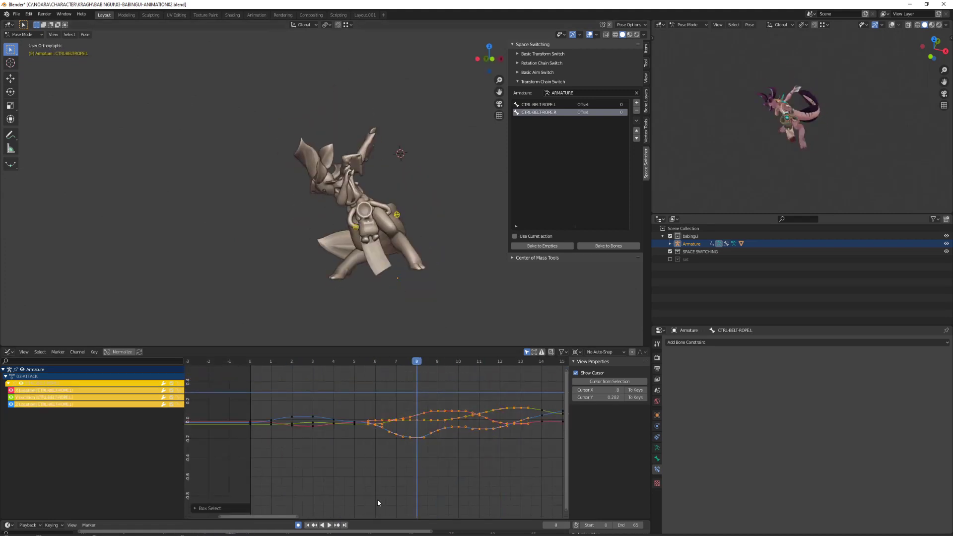
left_click(423, 440)
right_click_drag(419, 387, 520, 382, "shift")
middle_click_drag(520, 382, 317, 426)
right_click_drag(316, 426, 402, 377, "shift")
middle_click_drag(397, 278, 321, 290)
left_click(341, 423)
key("g")
scroll(341, 429, "down", 2)
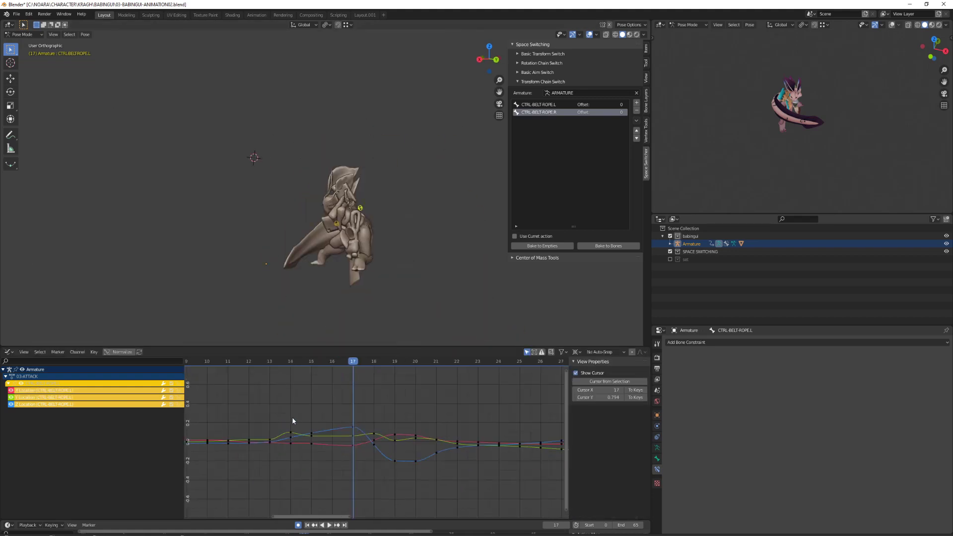
- Delete a column of the left belt rope's location keys mid-attack and set the remaining key handles to Auto Clamped
middle_click_drag(359, 456, 281, 443)
left_click_drag(347, 394, 368, 475)
key("Delete")
right_click_drag(298, 426, 326, 422, "shift")
middle_click_drag(308, 297, 342, 303)
left_click(325, 451)
key("a")
key("v")
middle_click_drag(367, 412, 317, 407)
right_click_drag(317, 364, 408, 371, "shift")
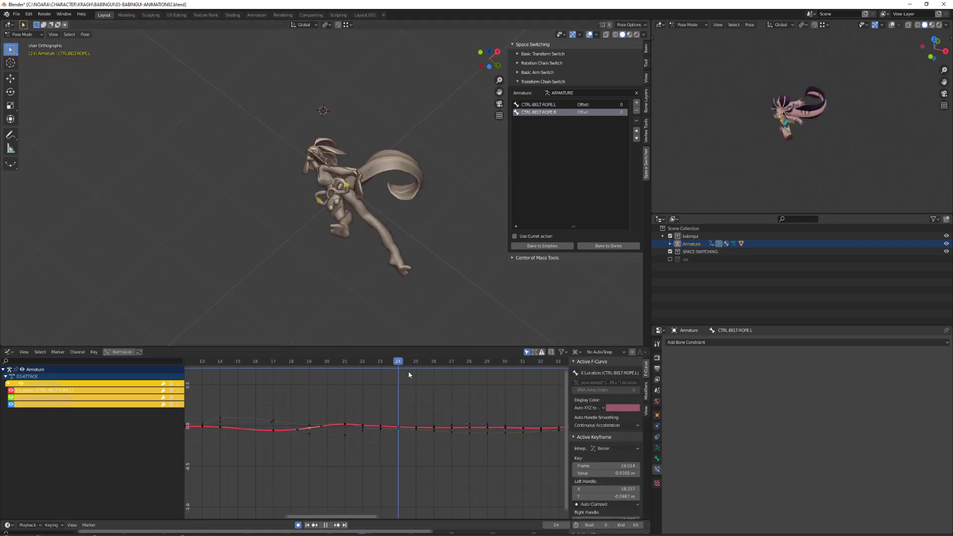
- Select the left and right cloth rotation bones' keys just before frame 7 of the attack
key("a")
key("Home")
scroll(328, 451, "up", 5)
left_click_drag(338, 347, 338, 282)
scroll(322, 397, "down", 2)
left_click_drag(315, 353, 332, 457)
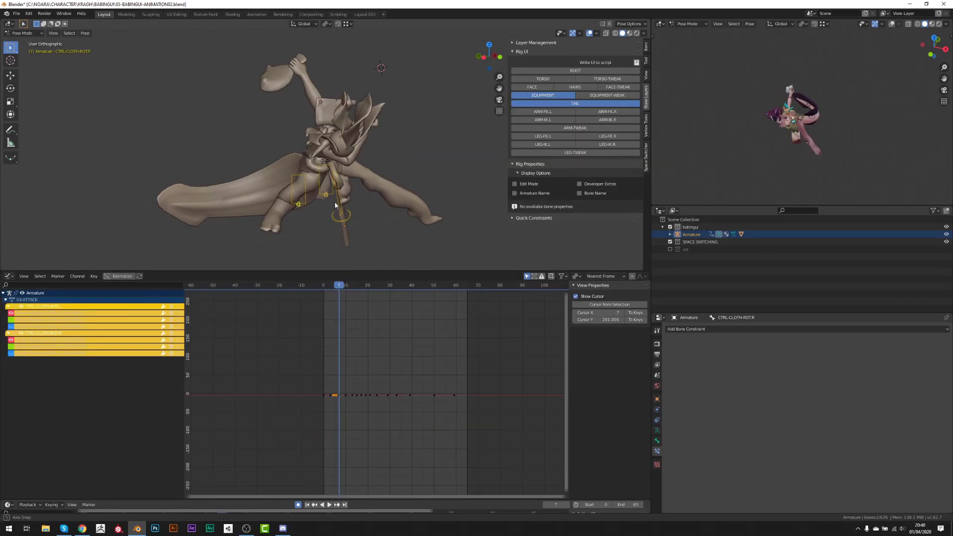
mouse_move(377, 198)
middle_mouse_down()
mouse_move(412, 209)
mouse_move(377, 209)
middle_mouse_up()
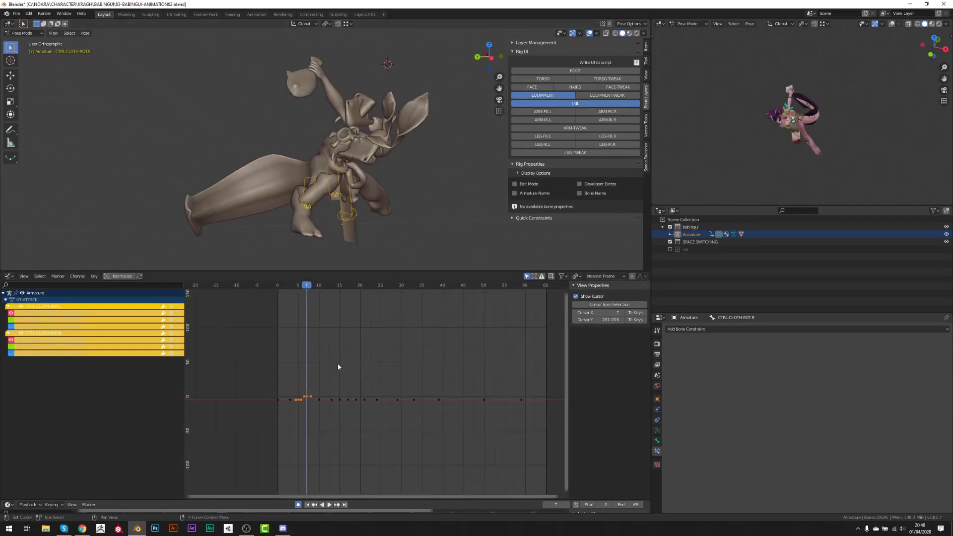
middle_click_drag(338, 367, 342, 377, "ctrl")
- Add the belt cloth bone to the selection, select the keys in the attack's early frames and open their easing options
left_click(349, 217, "shift")
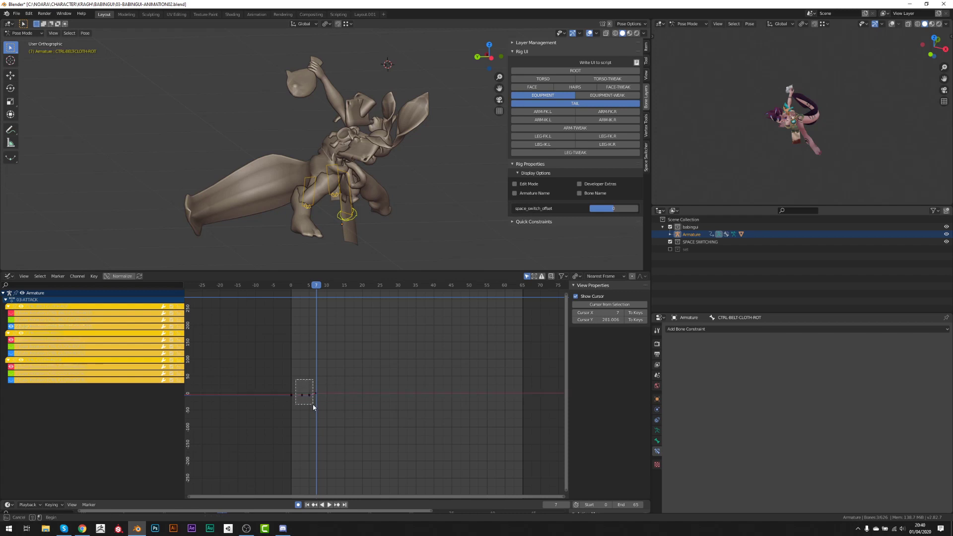
left_click_drag(313, 407, 313, 406)
left_click(340, 222, "shift")
left_click_drag(317, 287, 330, 288)
left_click(338, 147)
left_click_drag(300, 372, 397, 412)
key("ctrl+e")
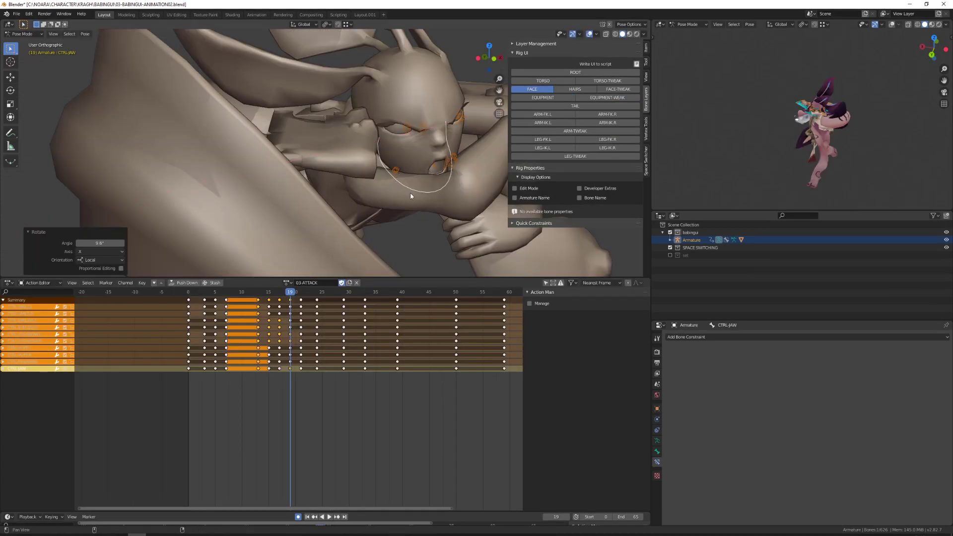
- Show the face tweak controls and move the upper teeth control along global Z at frame 19
left_click(608, 92)
scroll(462, 196, "up", 4)
left_click(207, 79)
key("g")
key("z")
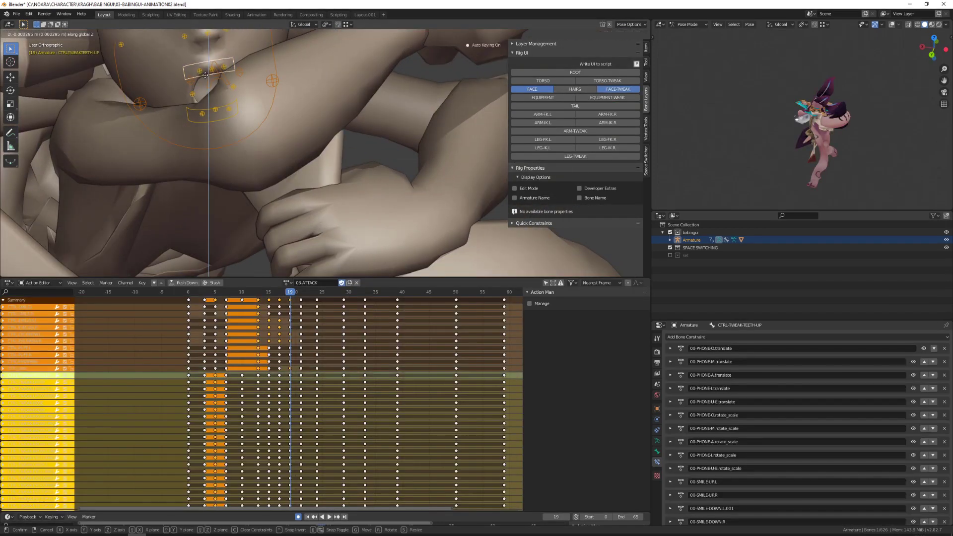
left_click(209, 74)
- Move the mouth's phoneme control at frame 19 and hide the face tweak controls
middle_click_drag(66, 44, 230, 92, "shift")
left_click(371, 130)
middle_click_drag(356, 98, 330, 122)
left_click(328, 124)
key("g")
left_click(618, 89)
scroll(323, 182, "down", 4)
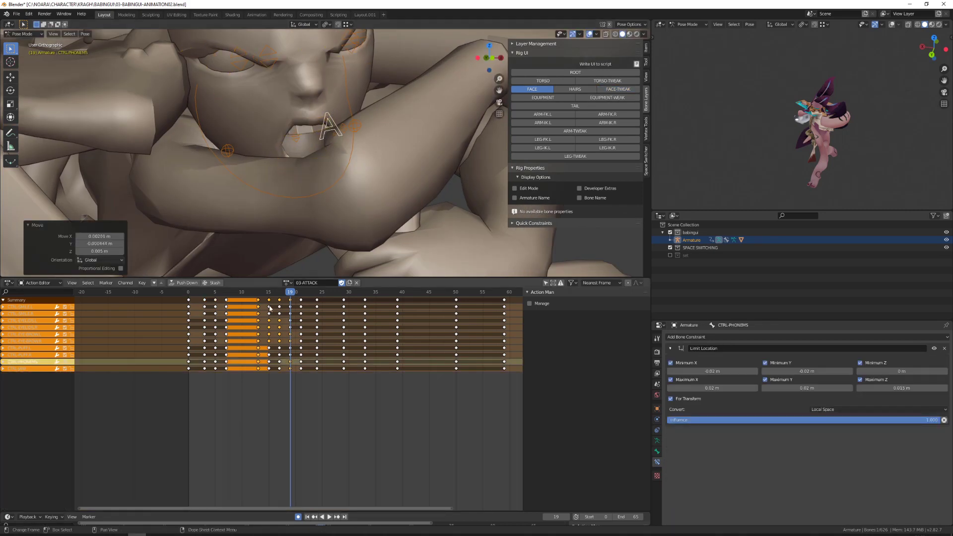
- Duplicate the facial keys from frame 19 to frame 21 and go to that frame
middle_click_drag(323, 183, 318, 158)
left_click(289, 300)
key("shift+d")
left_click(301, 299)
key("Up")
scroll(347, 179, "down", 3)
scroll(342, 159, "up", 3)
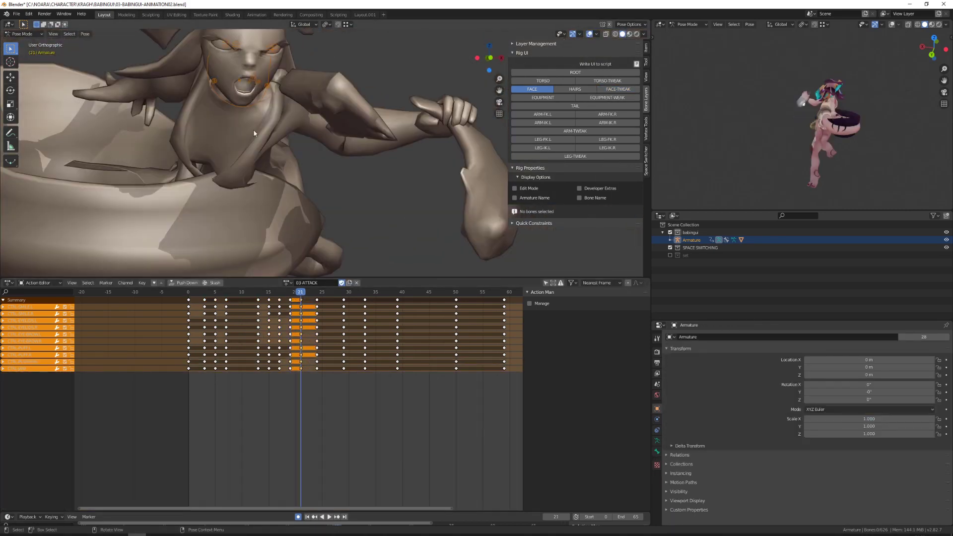
- Adjust the face controls at frame 21, raising the right eyelid control to widen the eye
left_click(265, 88)
key("g")
left_click(214, 74)
key("g")
left_click(213, 77)
left_click(203, 75)
key("g")
left_click(206, 65)
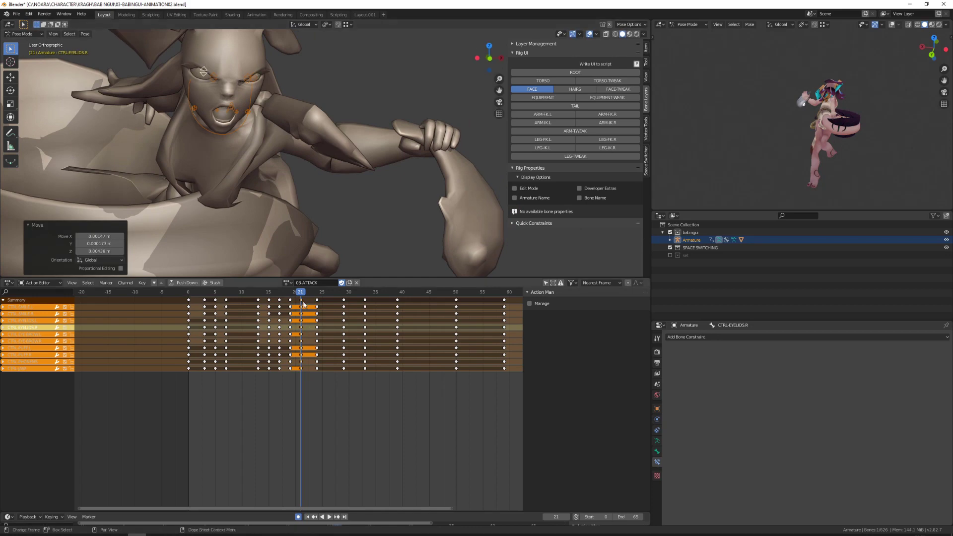
- Duplicate the facial keys from frame 21 to frame 24
key("Down")
key("Up")
key("Up")
middle_click_drag(293, 135, 335, 241, "shift")
left_click(302, 300)
key("shift+d")
left_click(318, 302)
scroll(288, 209, "up", 1)
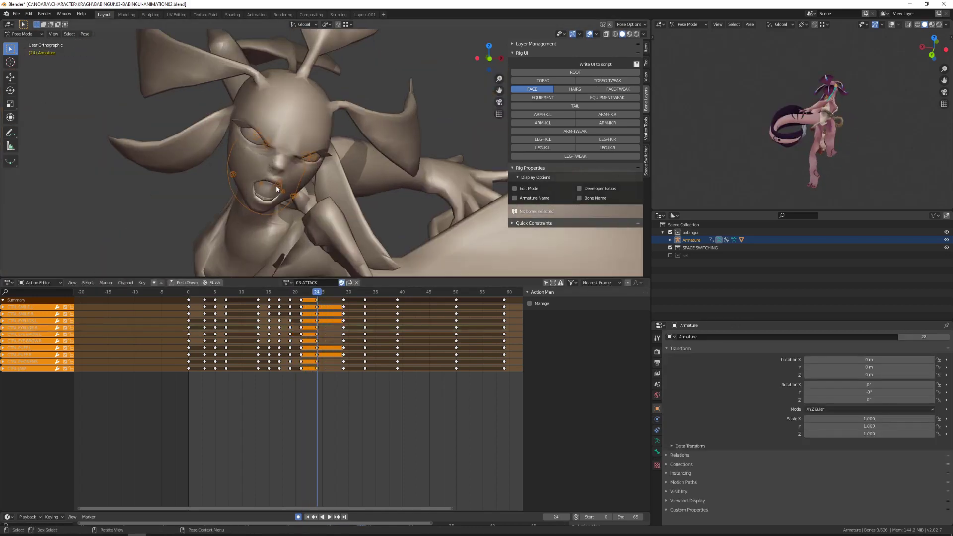
- Rotate the jaw about its local X axis to close the mouth slightly at frame 24, and shift the mouth control
left_click(271, 211)
key("r")
key("x")
key("x")
left_click(271, 206)
left_click(274, 191)
key("g")
- Raise the right eyelid control at frame 24 and check the expression through the following keys
left_click(269, 141)
left_click(272, 139)
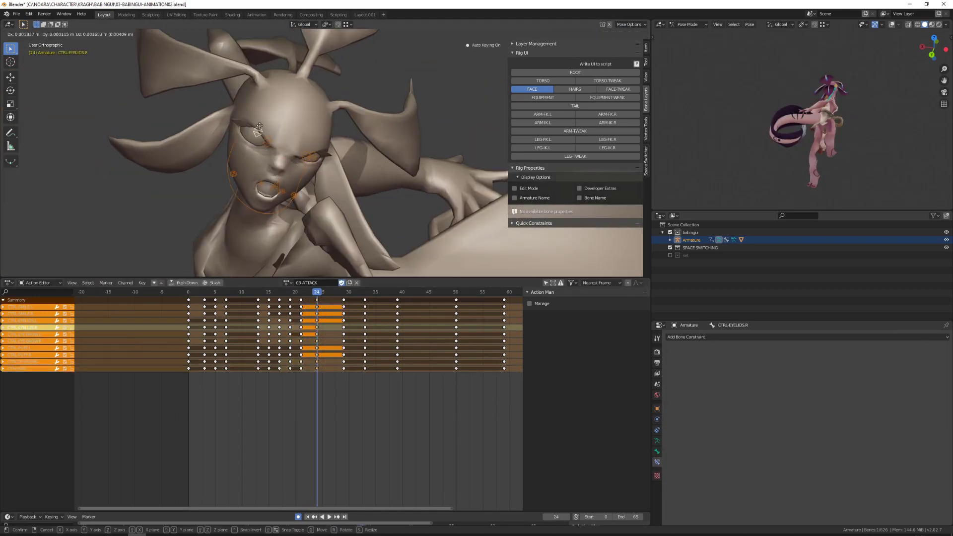
key("space")
scroll(298, 173, "down", 4)
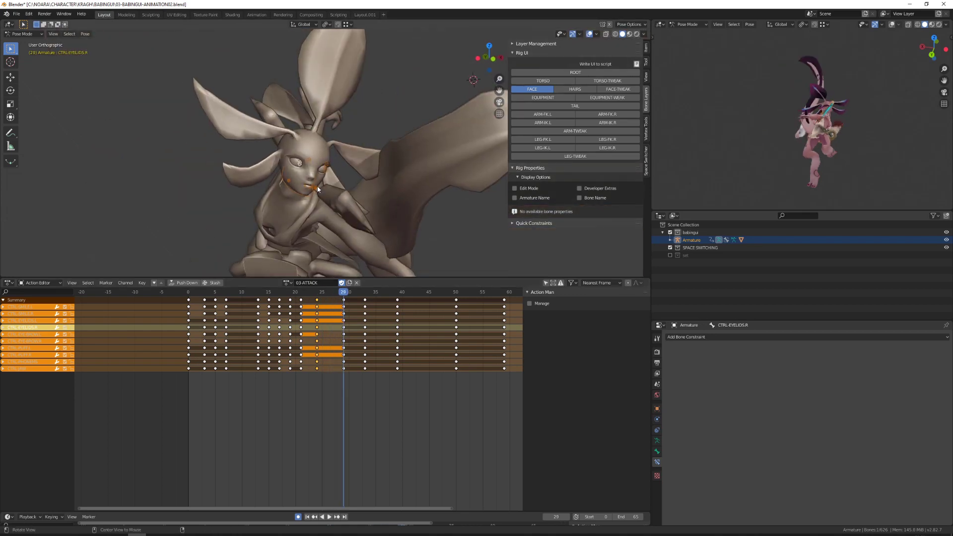
- Reposition the right eyelid control and a lower face control at frame 29 to refine the expression
left_click(293, 159)
key("g")
left_click(297, 165)
scroll(293, 173, "up", 3)
left_click(259, 230)
key("g")
left_click(256, 224)
- Move both eyelid controls at frame 31 to key a changed eye shape
left_click_drag(343, 293, 429, 311)
left_click(266, 140)
left_click(314, 144, "shift")
key("g")
left_click(314, 149)
left_click(316, 152)
left_click(247, 148, "shift")
key("g")
- Shift both eyebrow controls together at frame 31 to match the eyelid pose
left_click(258, 82)
left_click(304, 84, "shift")
key("g")
left_click(303, 77)
scroll(344, 219, "down", 7)
scroll(387, 189, "up", 6)
- Key the eyebrow controls at frame 45 and try moving the right smile control
left_click_drag(399, 190, 382, 177, "alt")
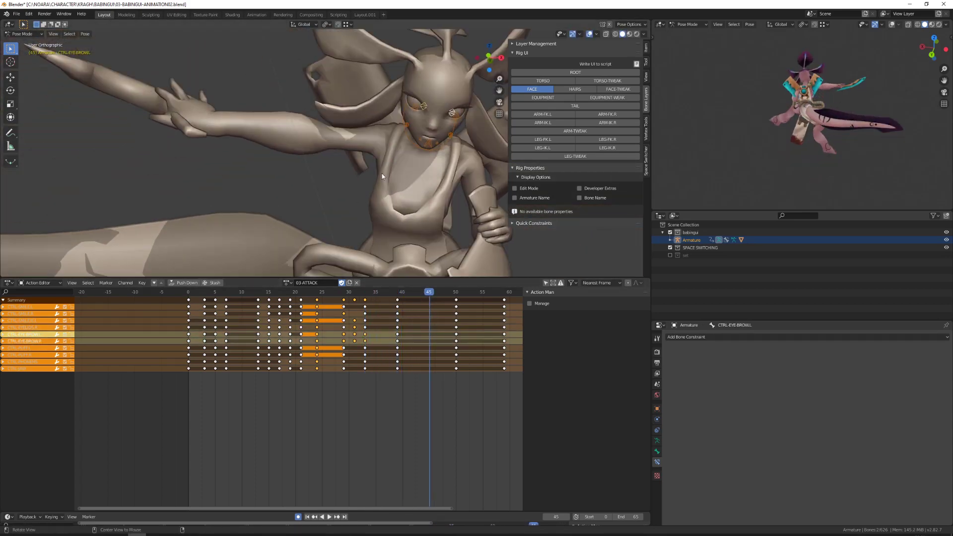
left_click(425, 99)
left_click(417, 141)
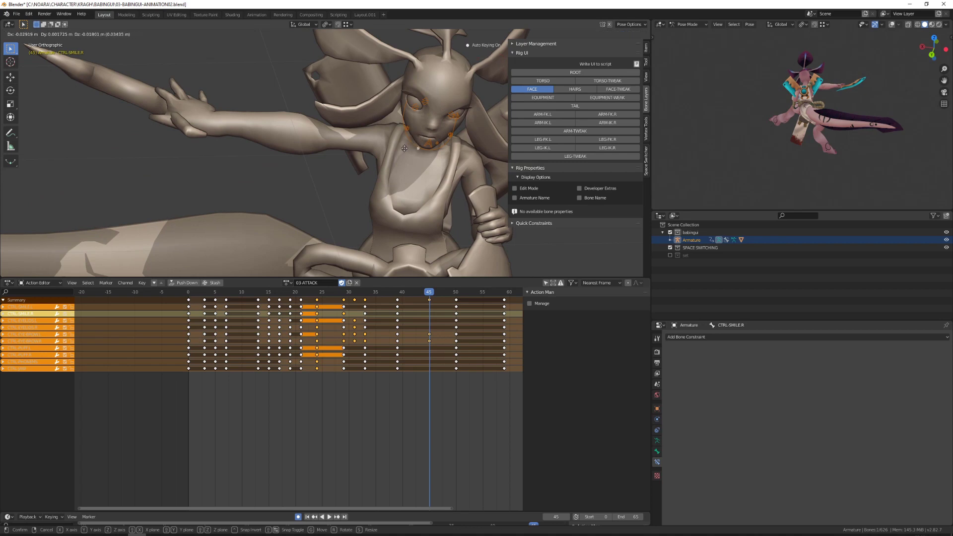
right_click(404, 149)
- Shift the phoneme mouth control along its local X and Z axes at frame 45 to shape the mouth
left_click(428, 143)
key("g")
left_click(427, 143)
left_click_drag(428, 144, 435, 147, "alt")
key("g")
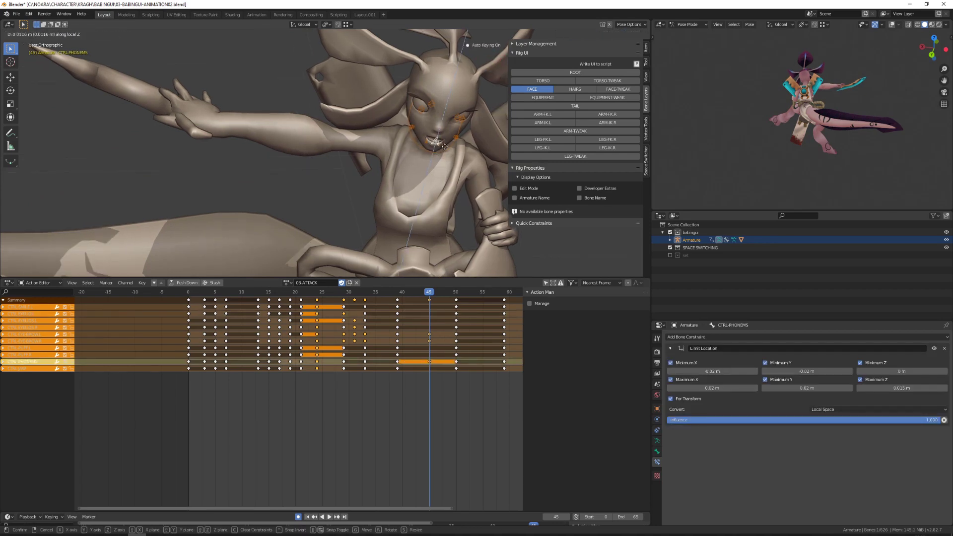
left_click(441, 160)
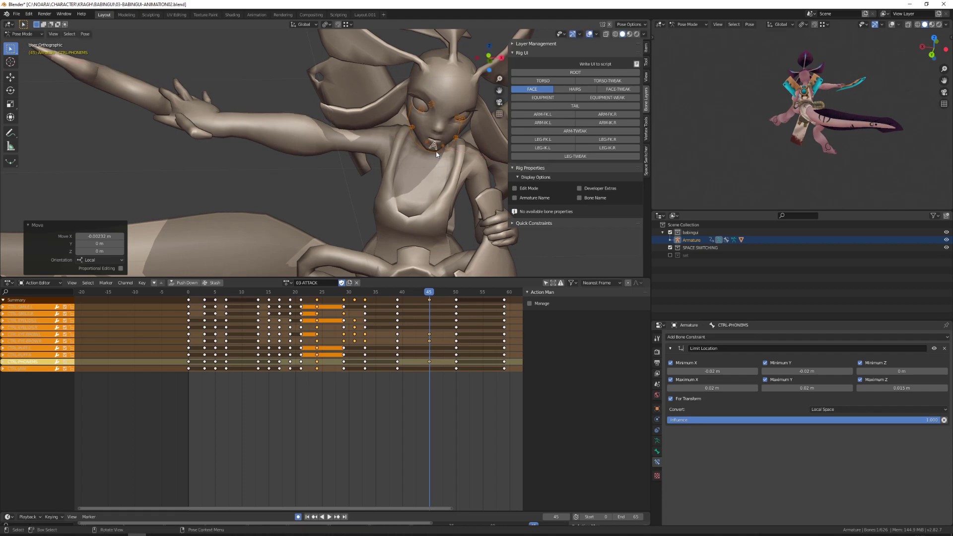
left_click(437, 149)
middle_click_drag(437, 149, 319, 159)
scroll(319, 159, "up", 1)
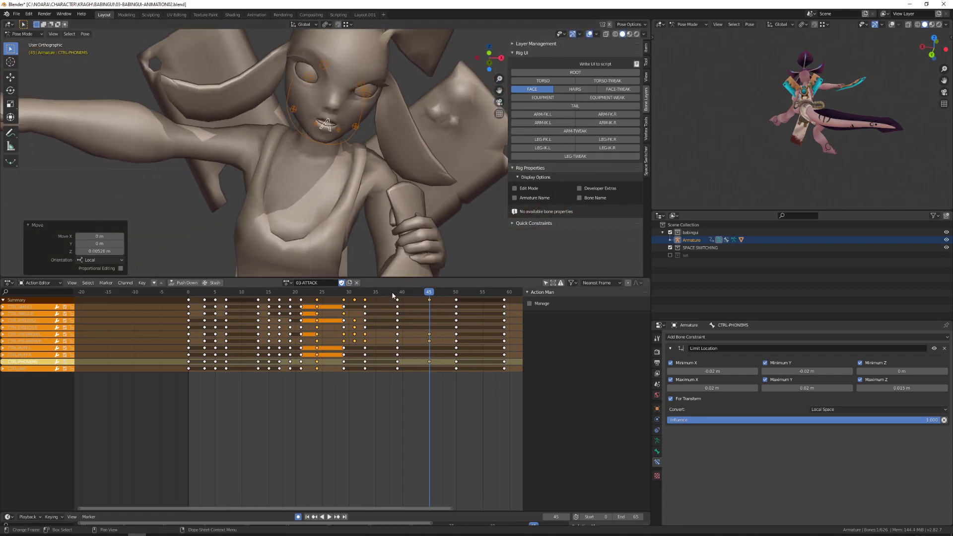
- Duplicate the facial keys from frame 45 to frame 50
left_click_drag(394, 294, 434, 299)
left_click(429, 300)
key("shift+d")
left_click(456, 300)
- Reset the location of the phoneme mouth control and the eyebrow control at frame 50, and check the following frames
left_click(456, 293)
left_click(359, 134)
key("alt+g")
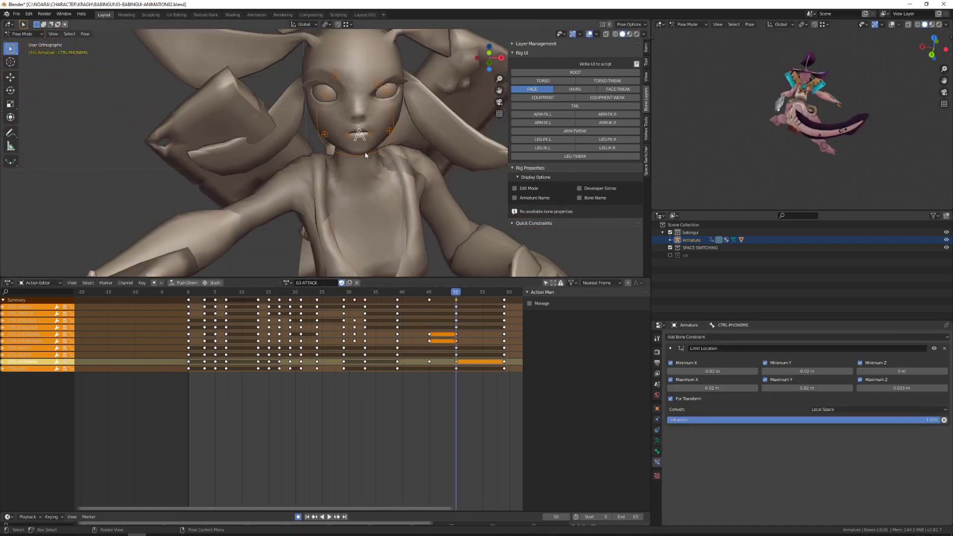
left_click(366, 157)
left_click(336, 76)
key("alt+g")
left_click_drag(456, 294, 467, 295)
left_click(307, 99)
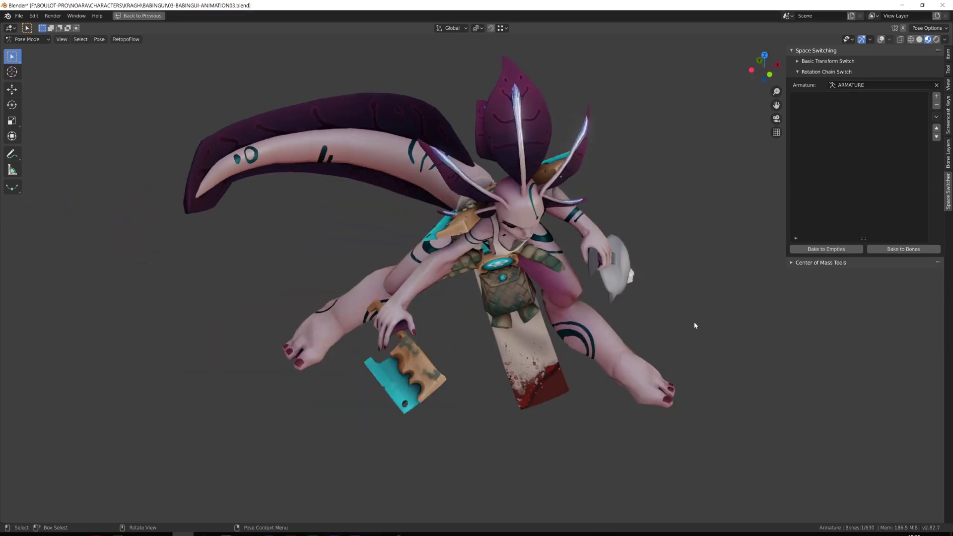
- Review the looping attack playback from several angles in the multi-view layout, orbiting around the character
left_click(919, 40)
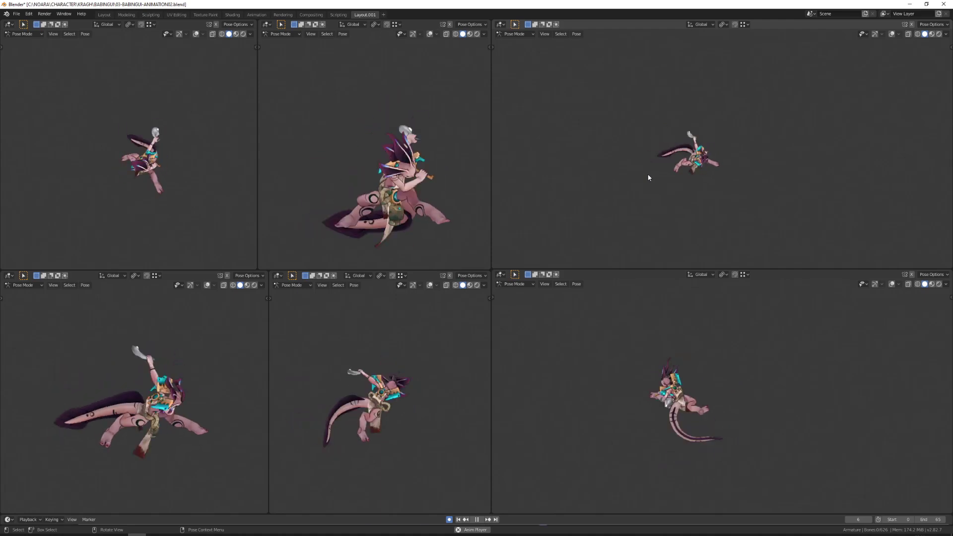
middle_click_drag(324, 160, 389, 156)
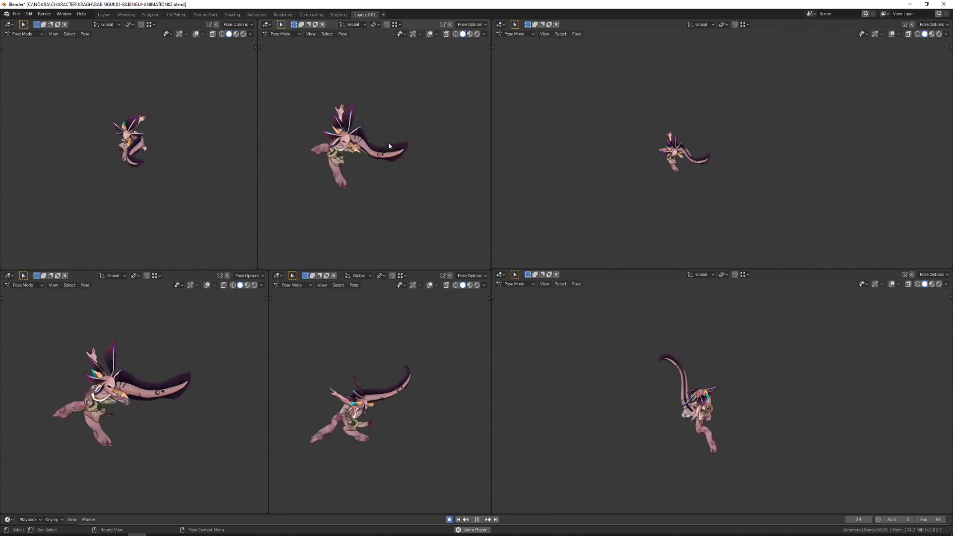
middle_click_drag(389, 143, 379, 154)
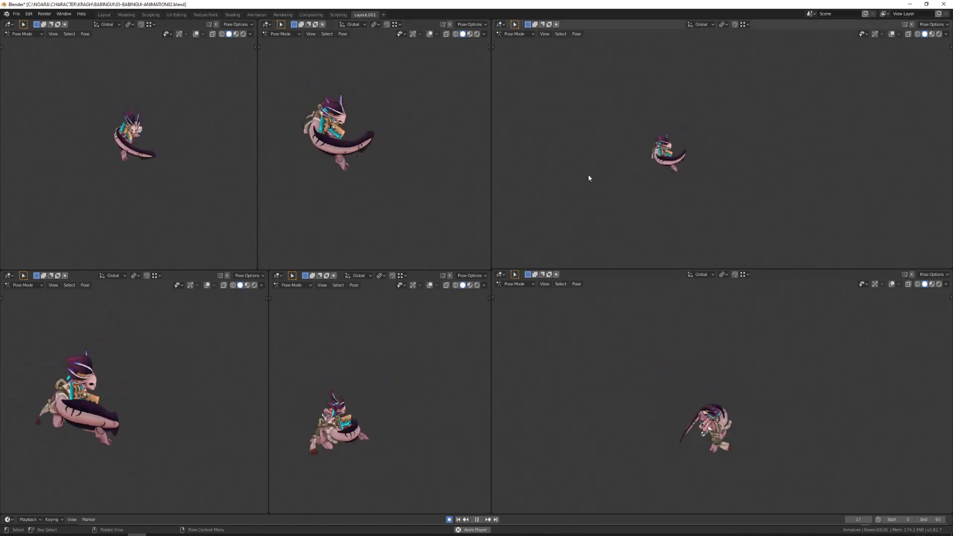